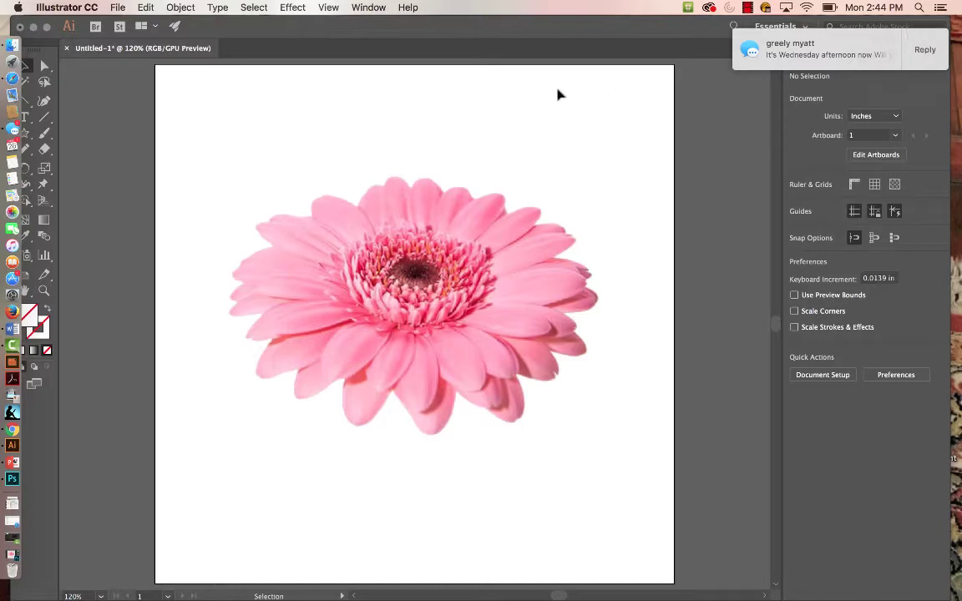
- Convert the flower photo to a traced image with Image Trace and display the tracing settings
left_click(399, 213)
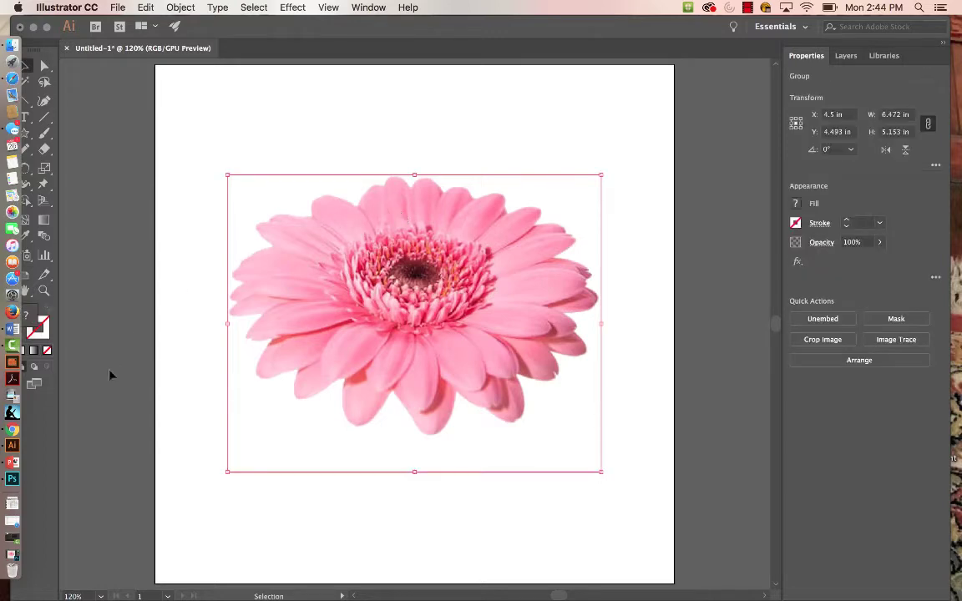
left_click(12, 478)
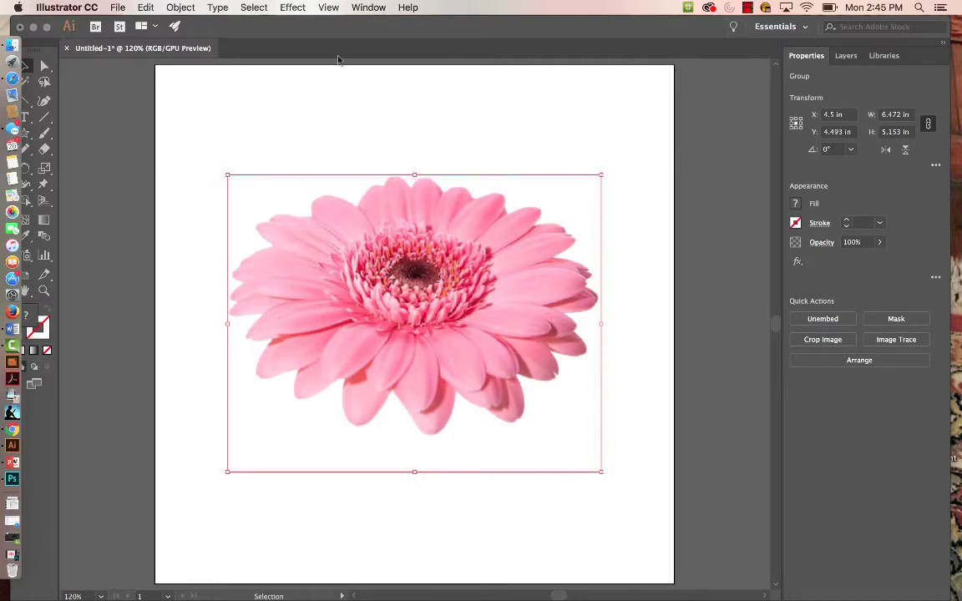
left_click(179, 8)
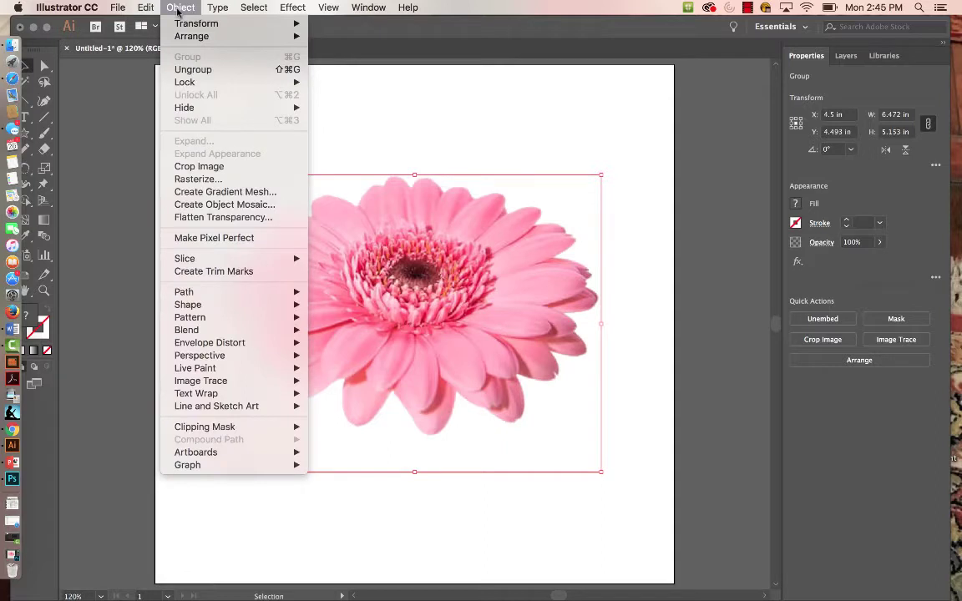
mouse_move(232, 381)
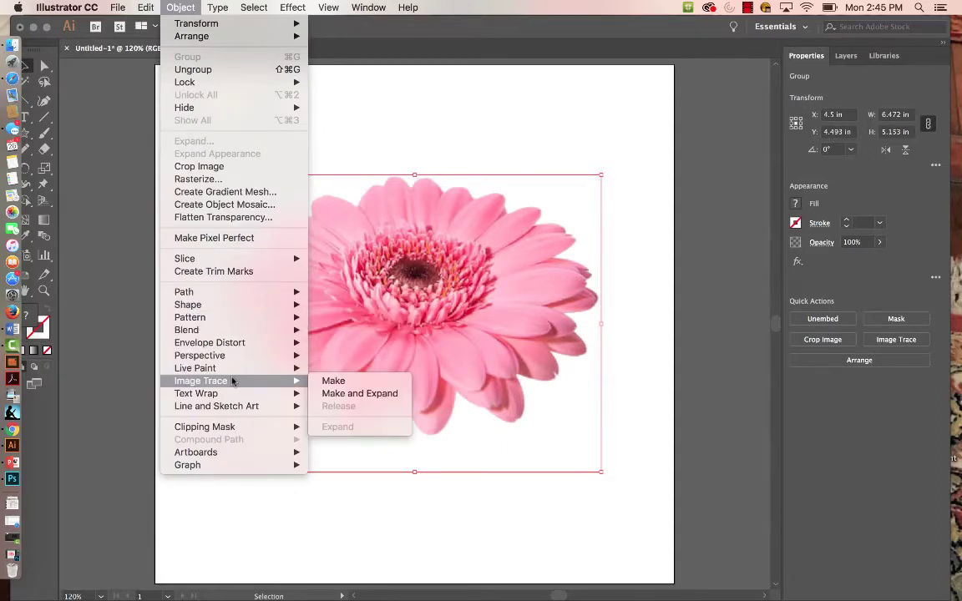
left_click(332, 382)
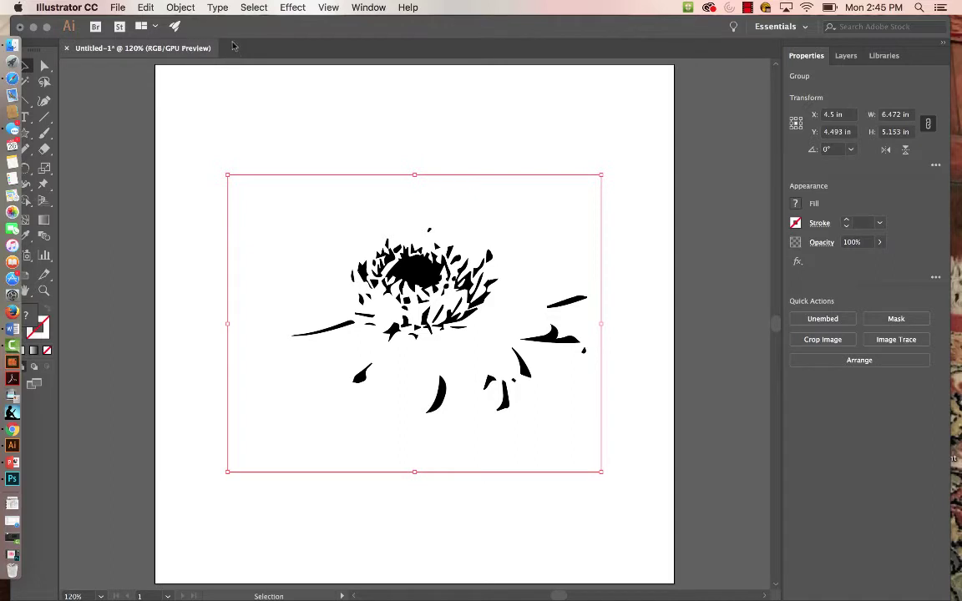
left_click(370, 8)
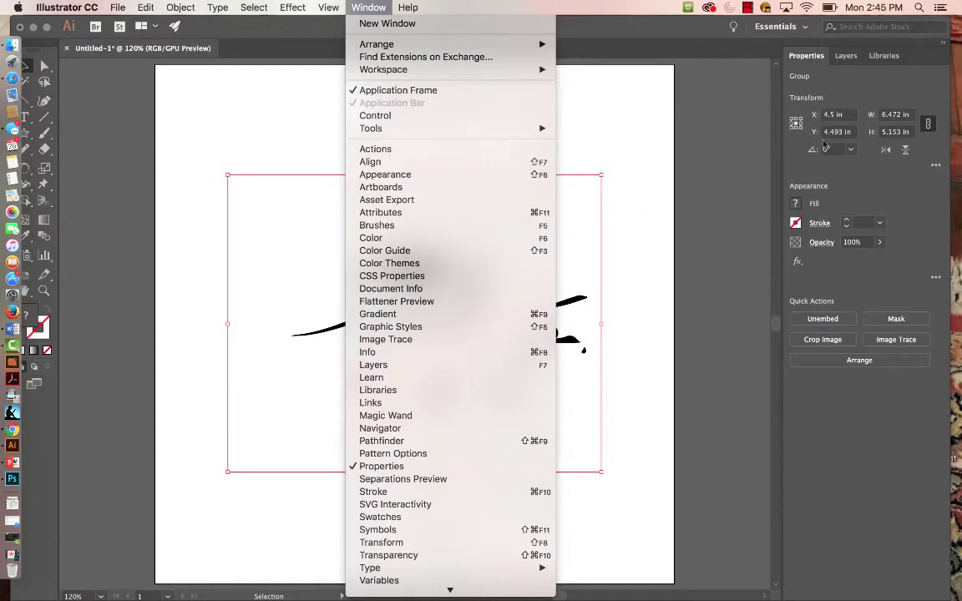
left_click(403, 339)
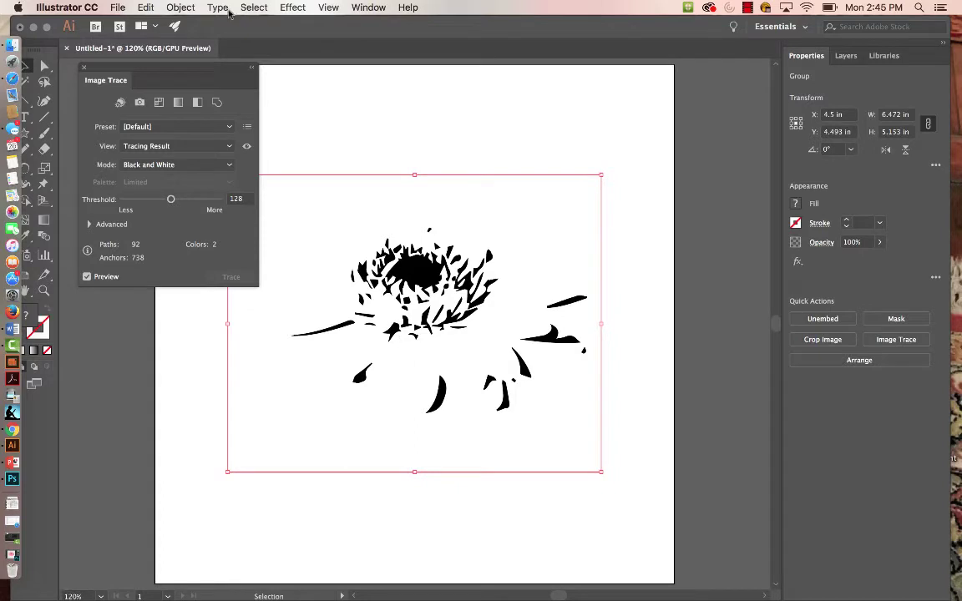
- Try the Black and White Logo tracing preset on the flower with a threshold of 181
left_click(221, 127)
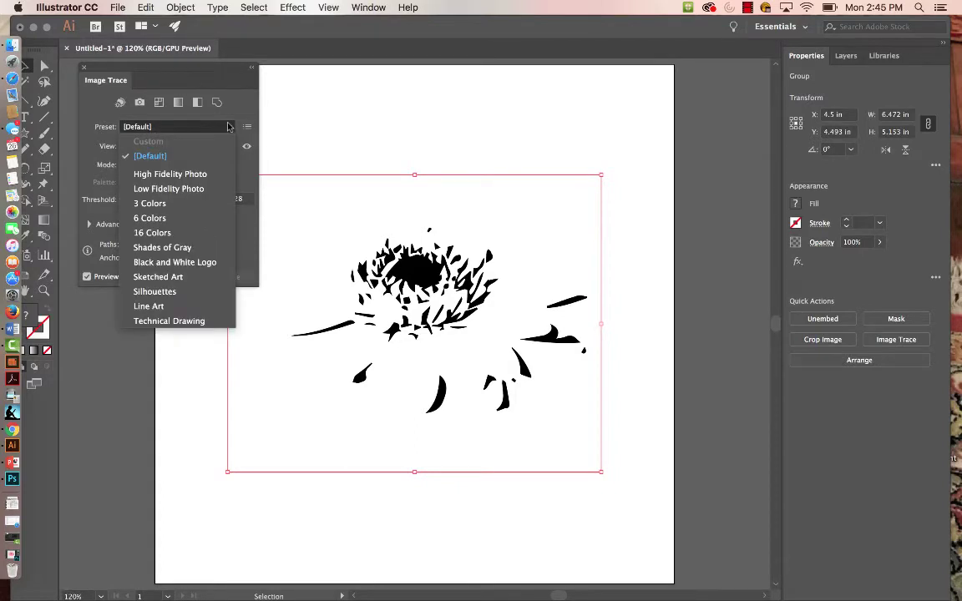
left_click(180, 262)
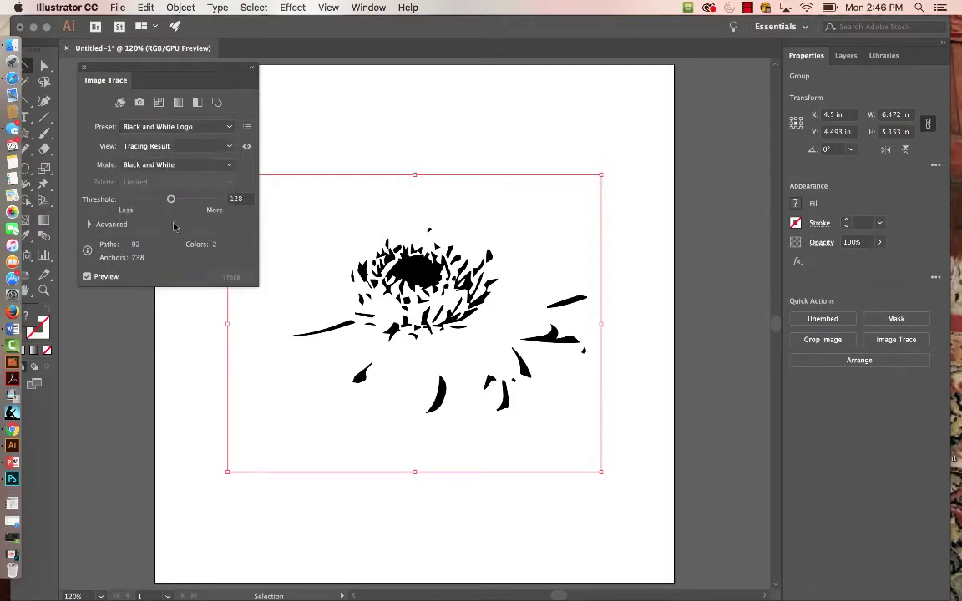
left_click_drag(170, 198, 190, 203)
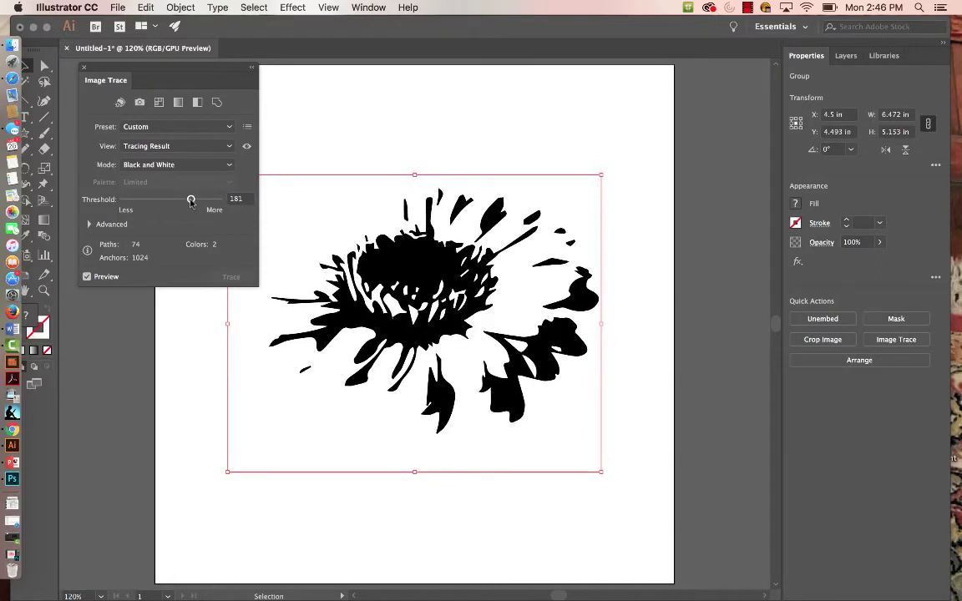
- Try the Sketched Art tracing preset on the flower with a threshold of 184
left_click(229, 127)
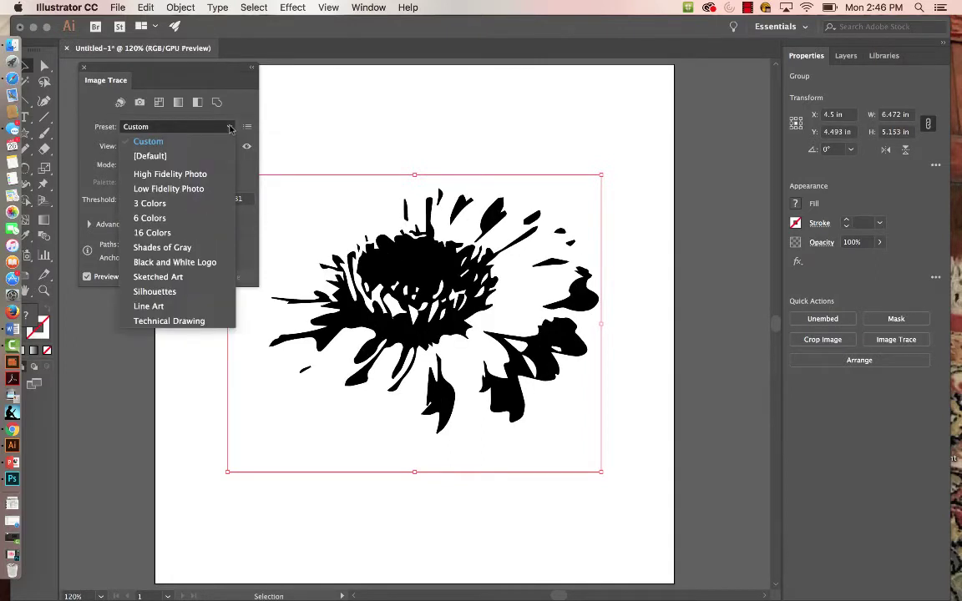
left_click(159, 276)
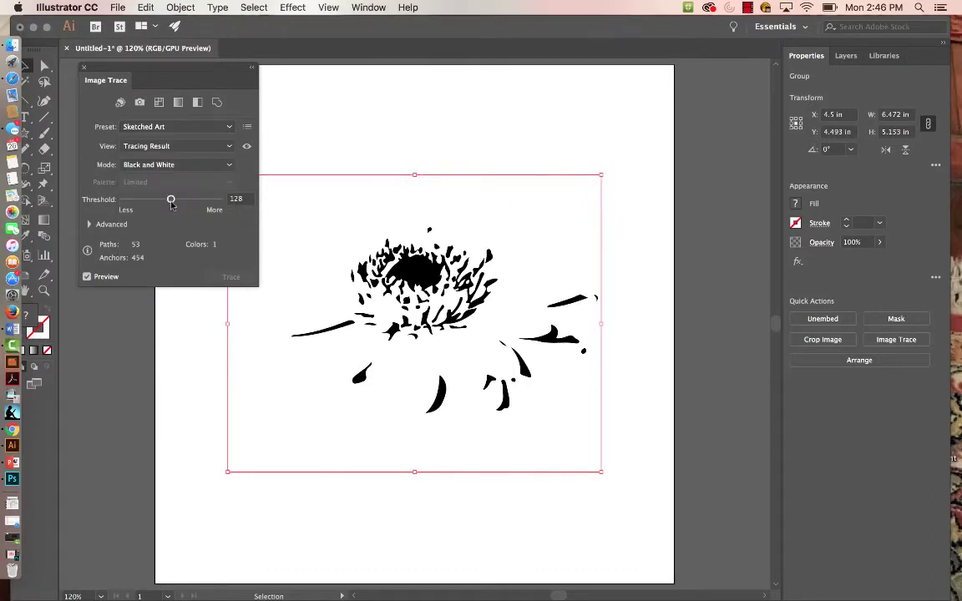
left_click_drag(171, 199, 192, 203)
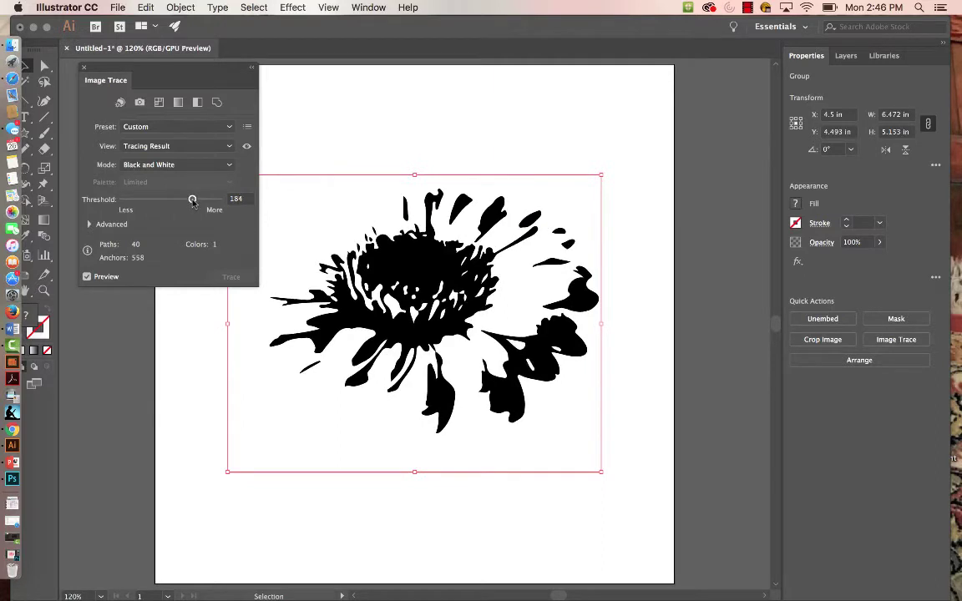
- Try the Silhouettes tracing preset on the flower and lower its threshold to 178
left_click(192, 127)
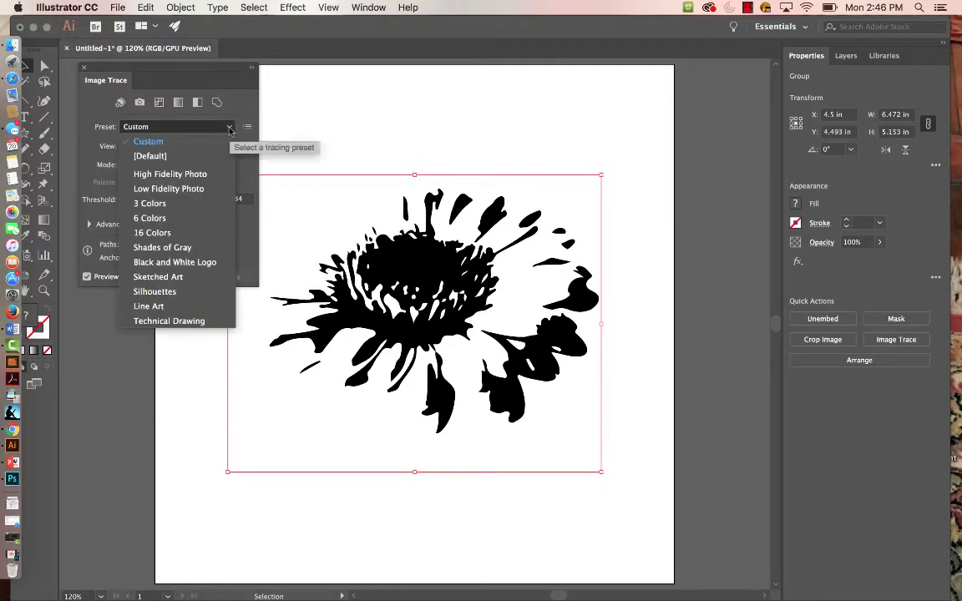
left_click(186, 293)
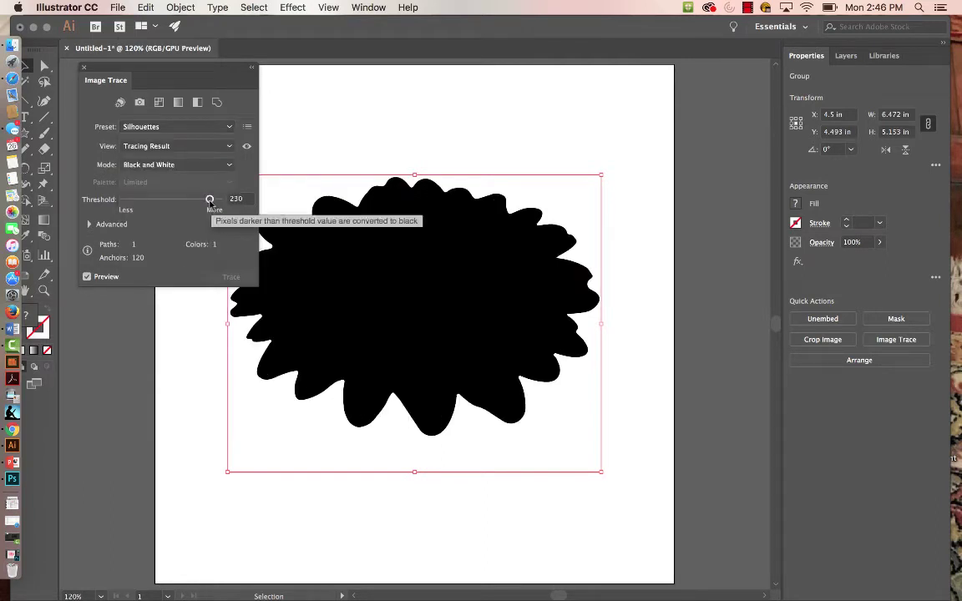
left_click_drag(227, 69, 221, 68)
left_click_drag(203, 199, 190, 201)
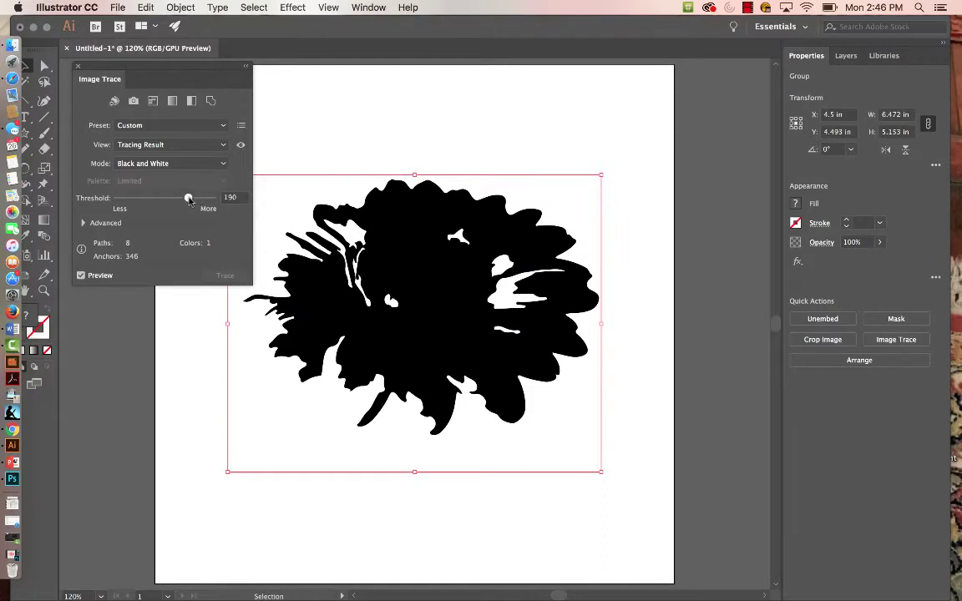
left_click_drag(190, 201, 185, 201)
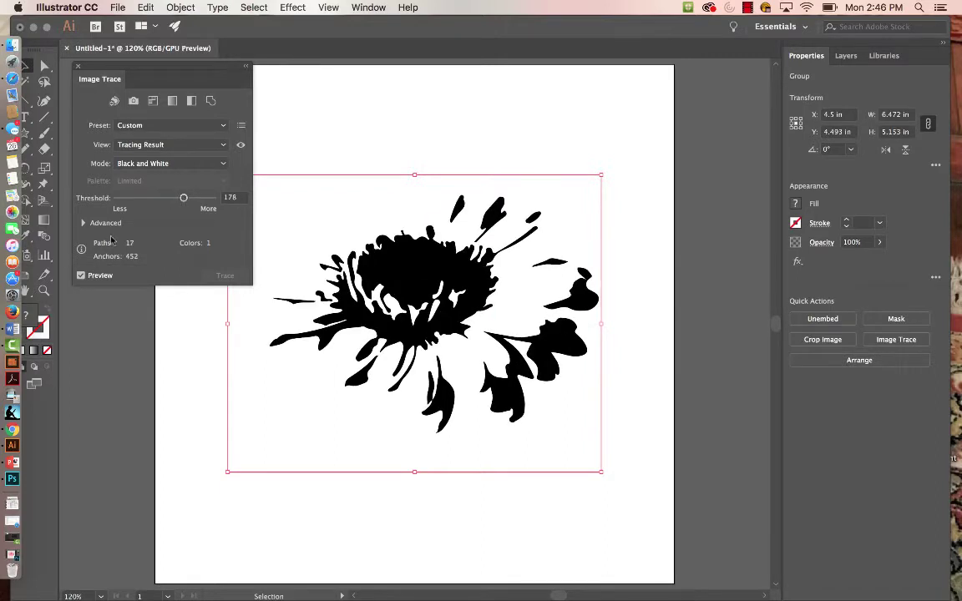
- Try advanced tracing values of 23% paths and 54% corners, with the threshold adjusted to 179
left_click(83, 224)
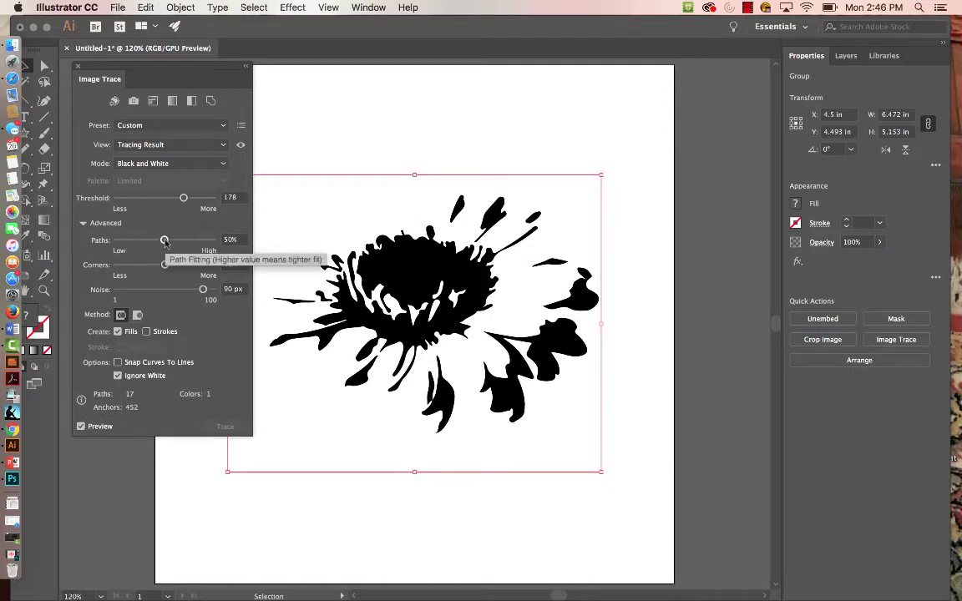
mouse_move(165, 242)
left_mouse_down()
mouse_move(126, 242)
mouse_move(164, 265)
mouse_move(144, 266)
mouse_move(170, 267)
left_mouse_up()
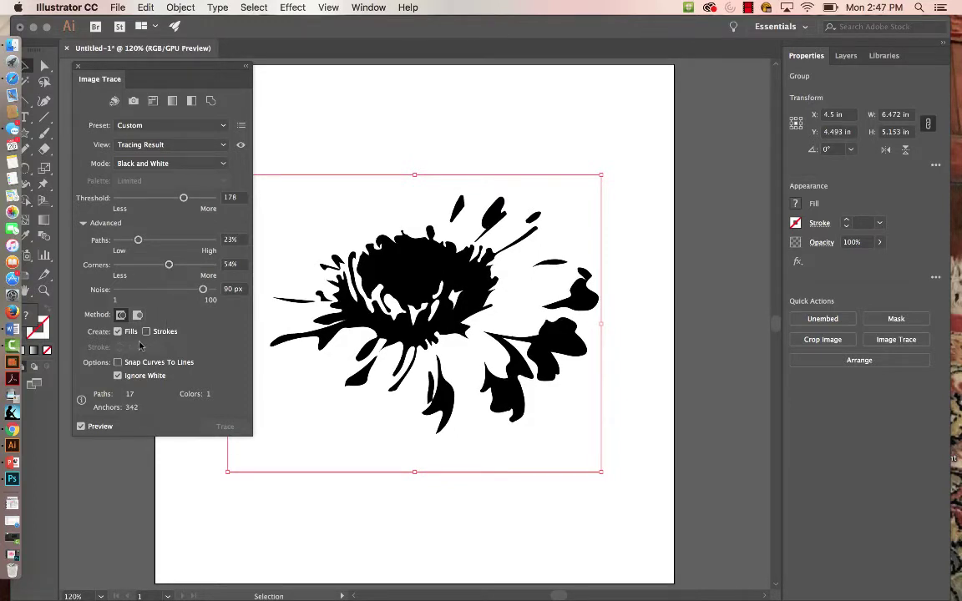
left_click(83, 223)
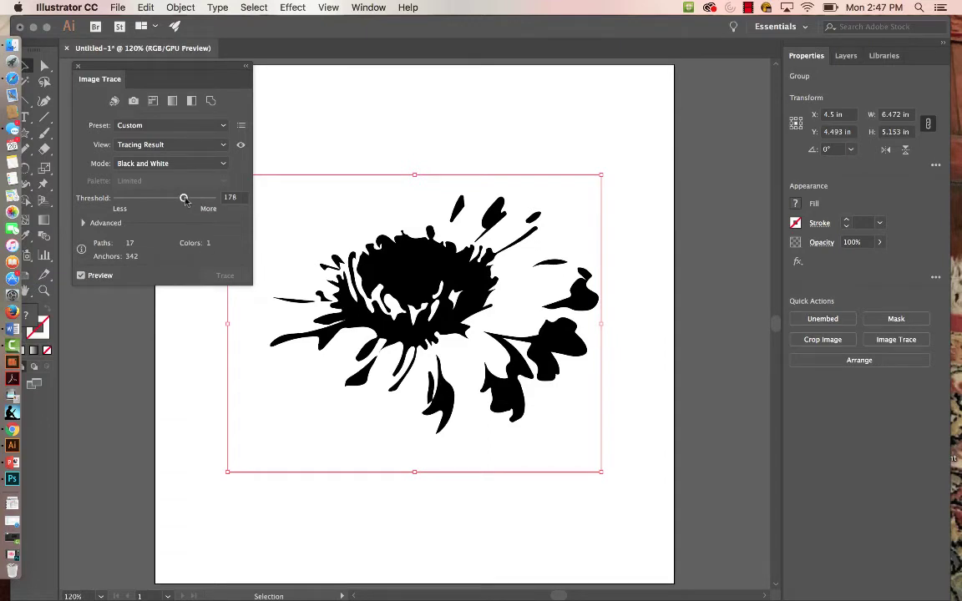
left_click_drag(184, 200, 185, 202)
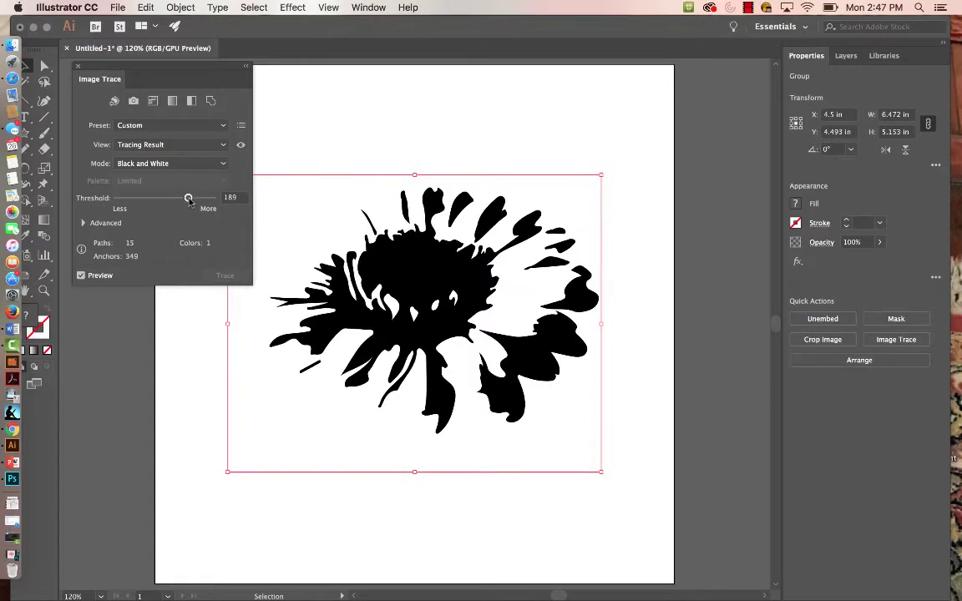
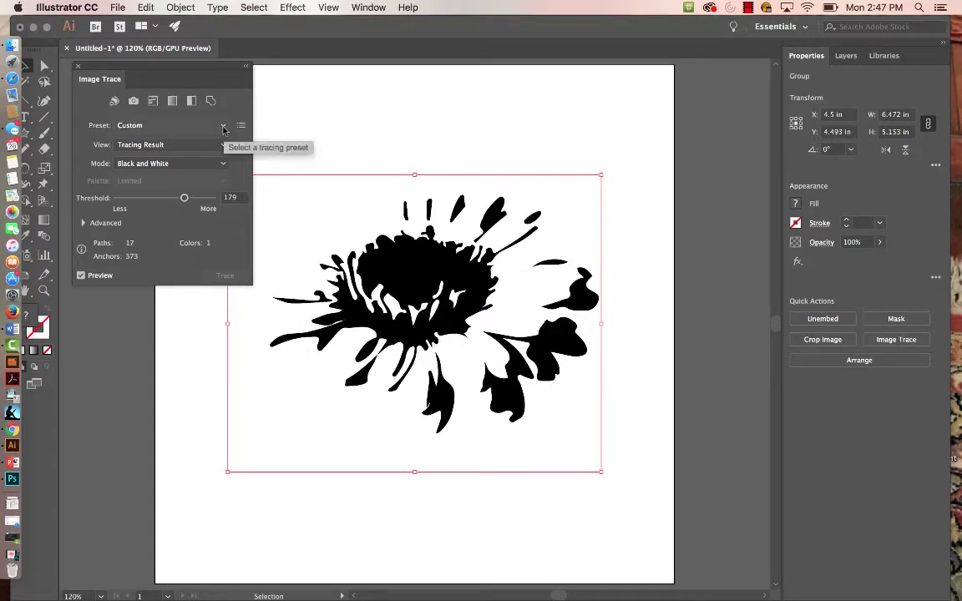
- Apply the Sketched Art preset to the flower trace and set its threshold to 177
left_click(223, 127)
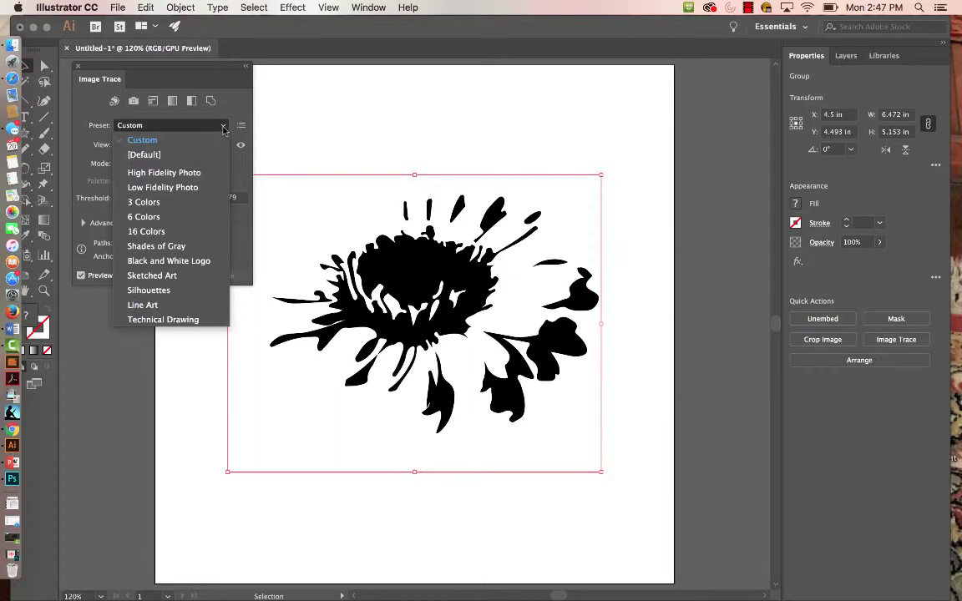
left_click(183, 279)
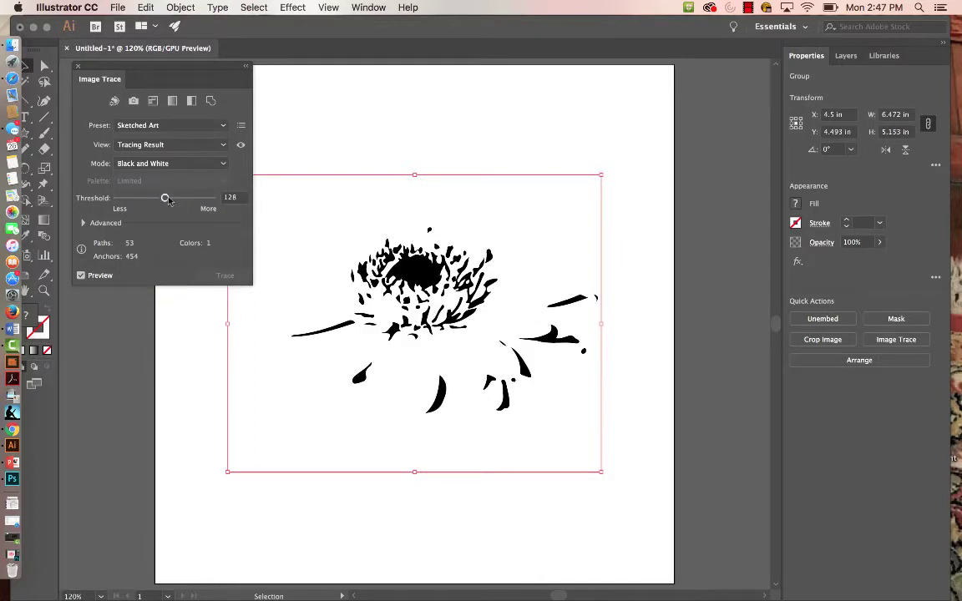
left_click_drag(165, 198, 183, 199)
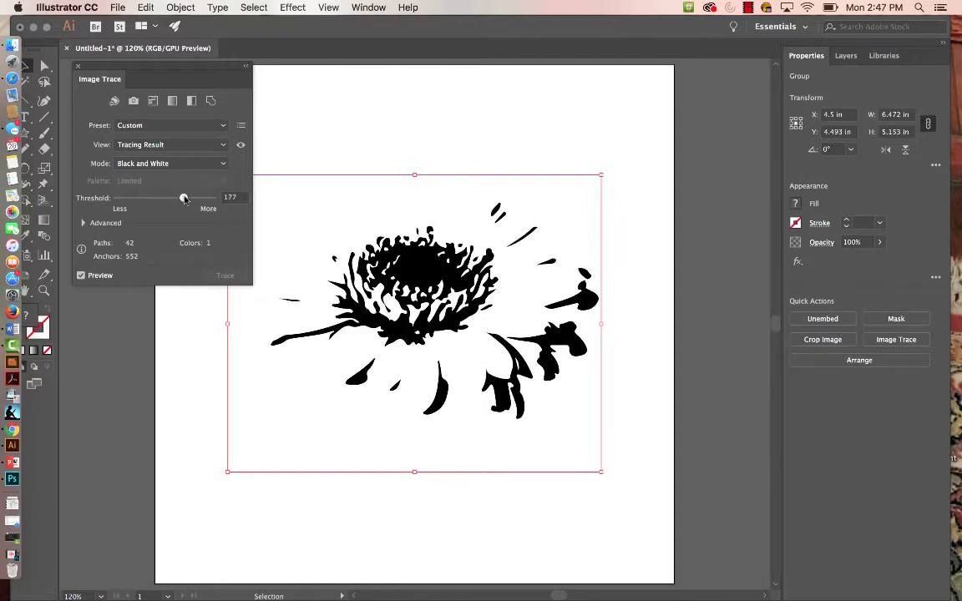
- Lower the trace's advanced path fitting to about 39% and collapse the tracing settings
left_click(83, 223)
mouse_move(165, 242)
left_mouse_down()
mouse_move(184, 242)
mouse_move(143, 242)
mouse_move(154, 242)
left_mouse_up()
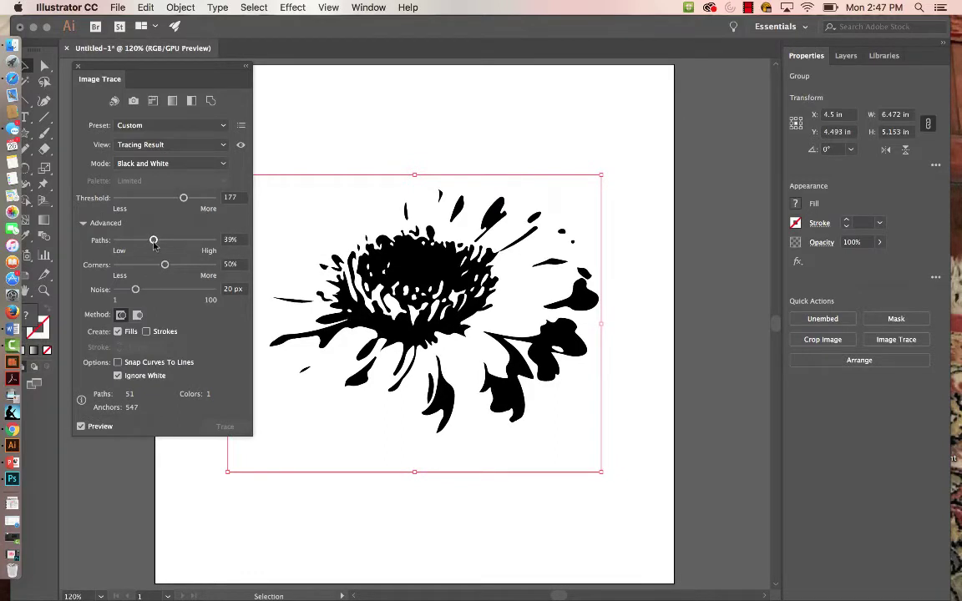
left_click(83, 224)
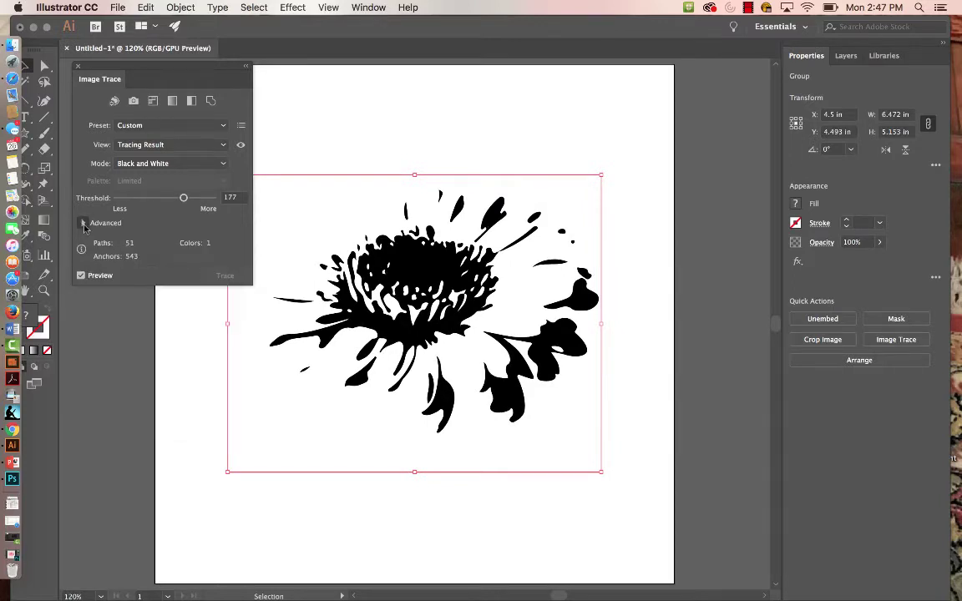
left_click(246, 66)
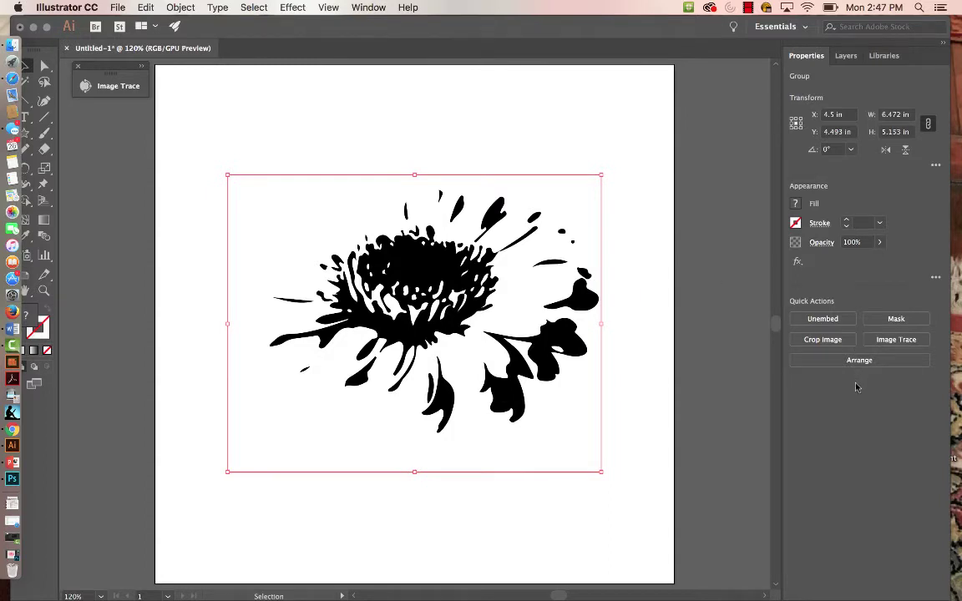
- Expand the traced flower into editable vector paths with Object and Fill enabled
left_click(176, 10)
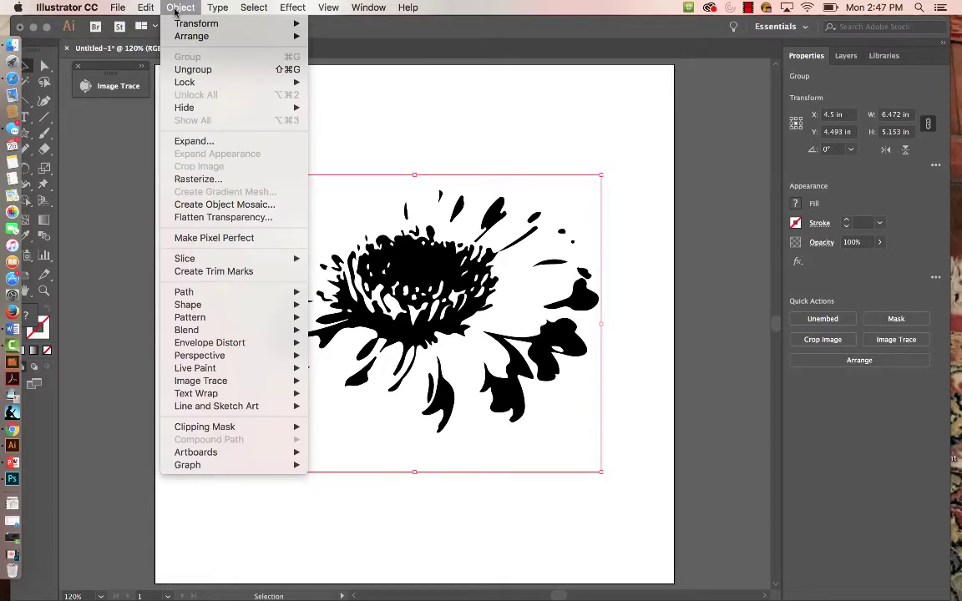
left_click(187, 142)
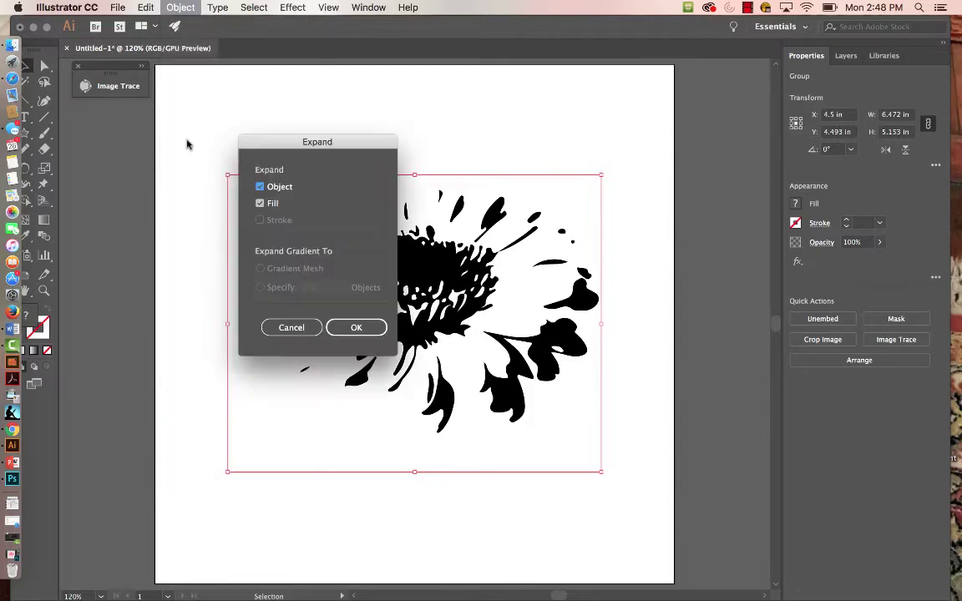
left_click(355, 328)
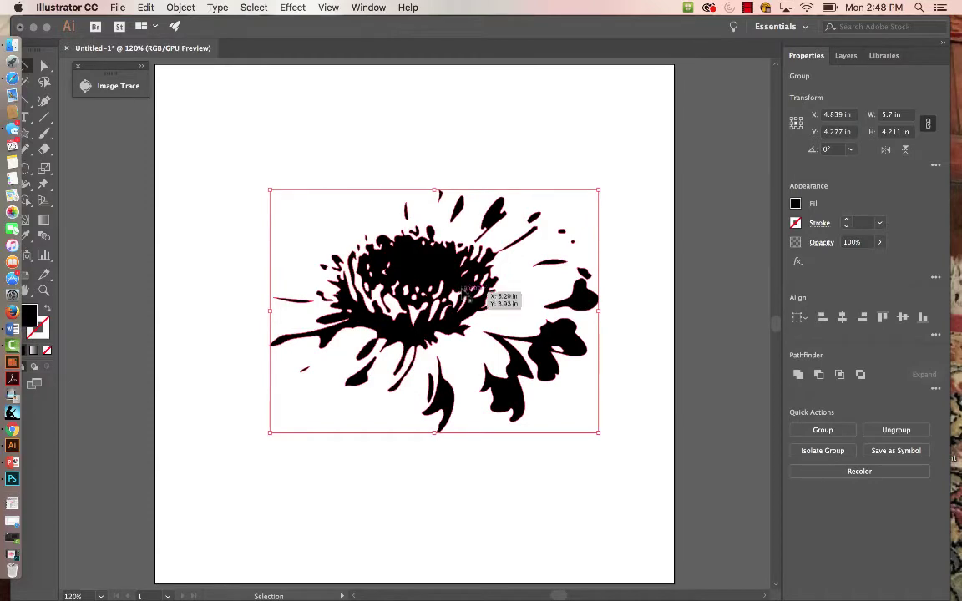
- Inspect the expanded flower's anchor points up close around its center, then deselect and reselect the group
left_click(470, 489)
left_click(445, 408)
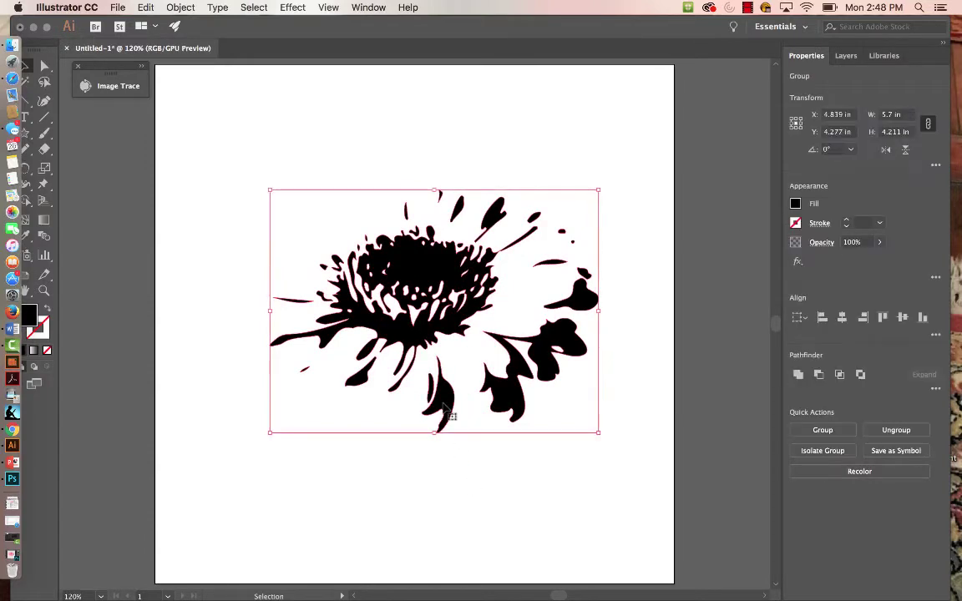
key("z")
left_click_drag(404, 266, 502, 261)
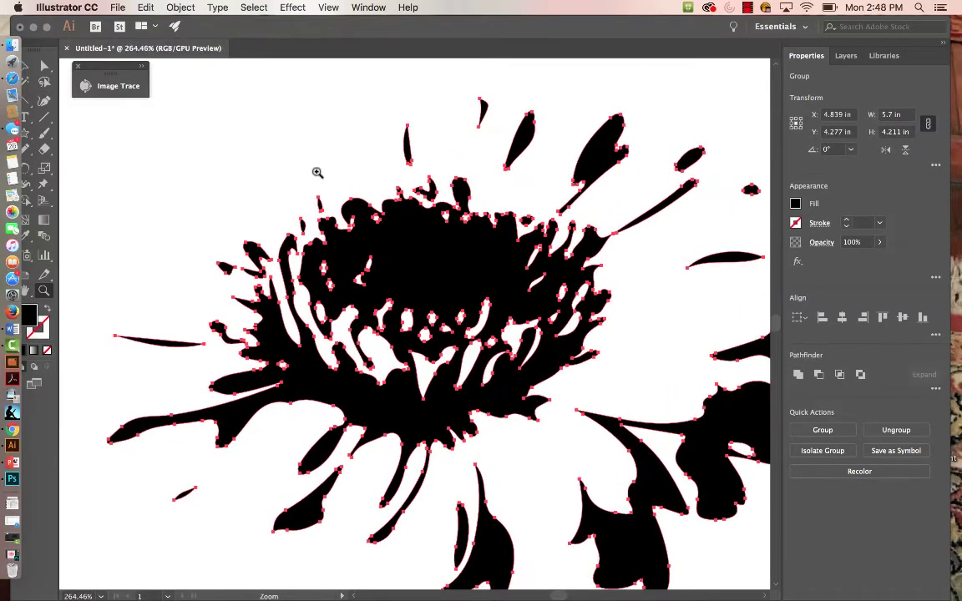
key("v")
left_click(80, 158)
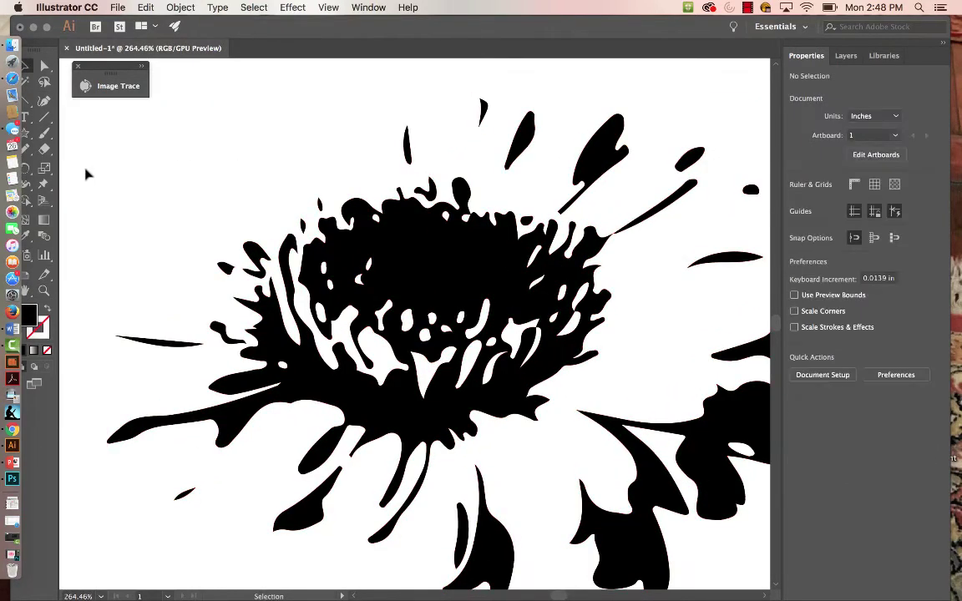
left_click(404, 282)
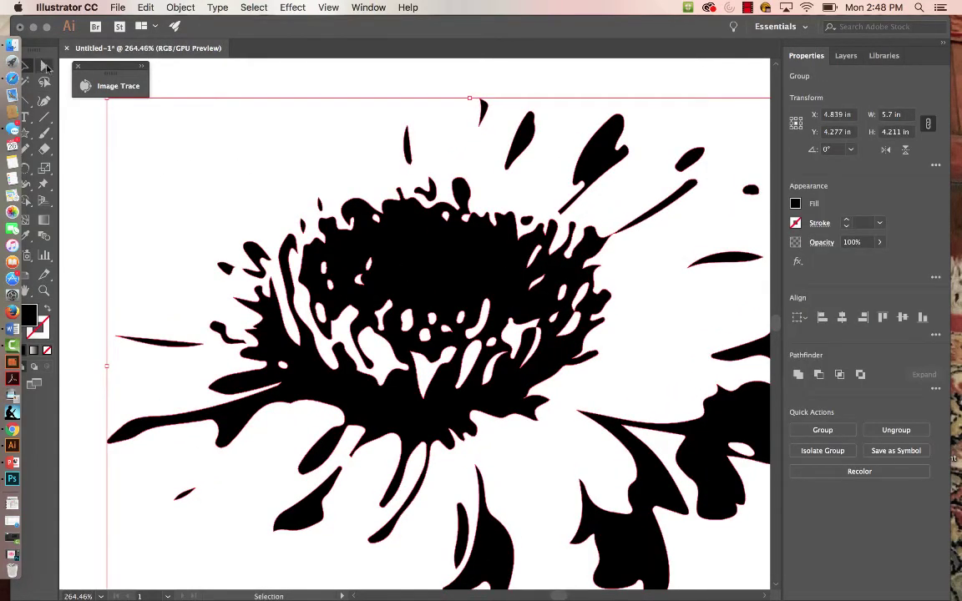
- Examine the anchor points of the flower's center and individual upper petals with the Direct Selection tool, leaving nothing selected
left_click(45, 65)
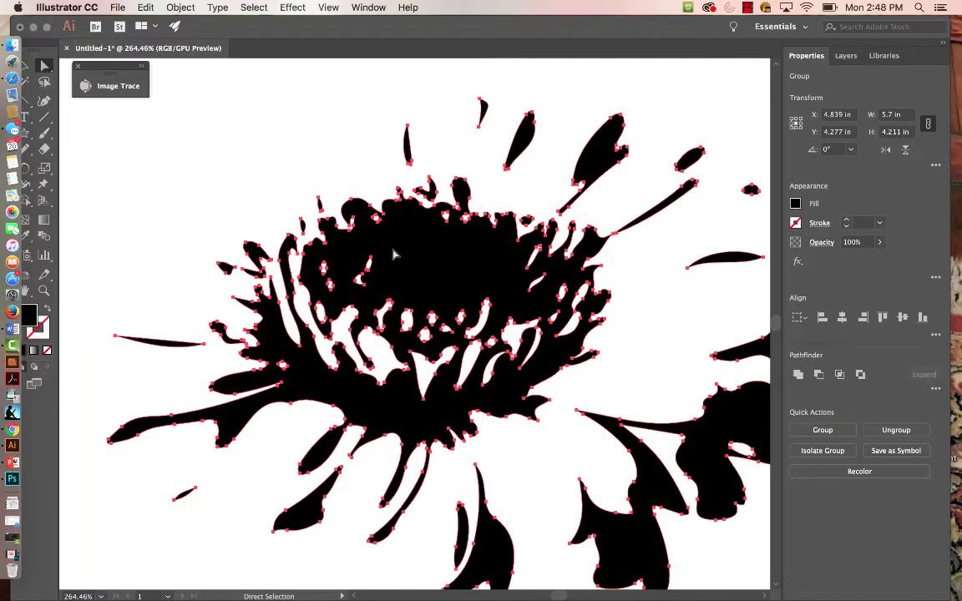
key("v")
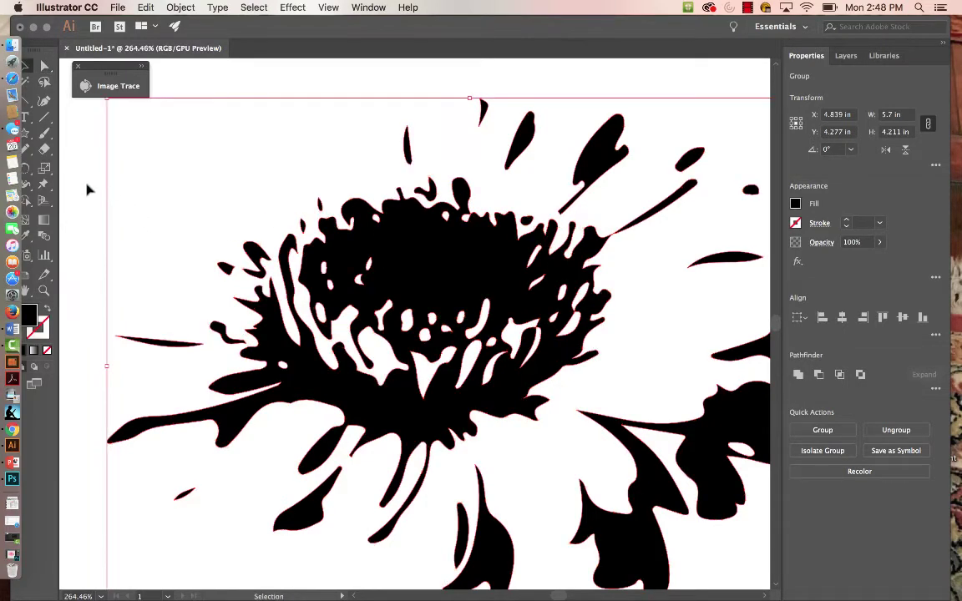
left_click(86, 190)
left_click(45, 65)
left_click(414, 252)
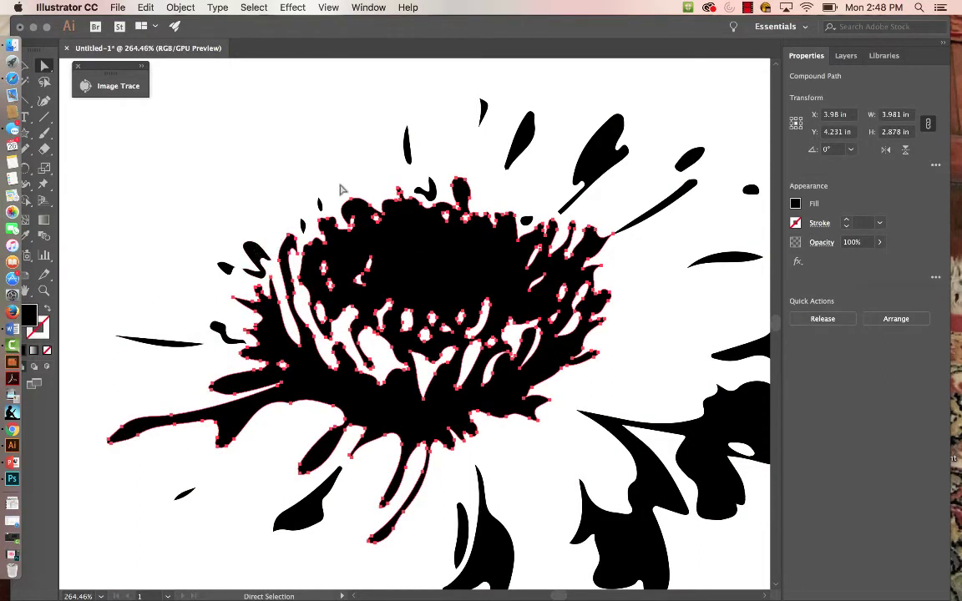
left_click(372, 130)
left_click(515, 142)
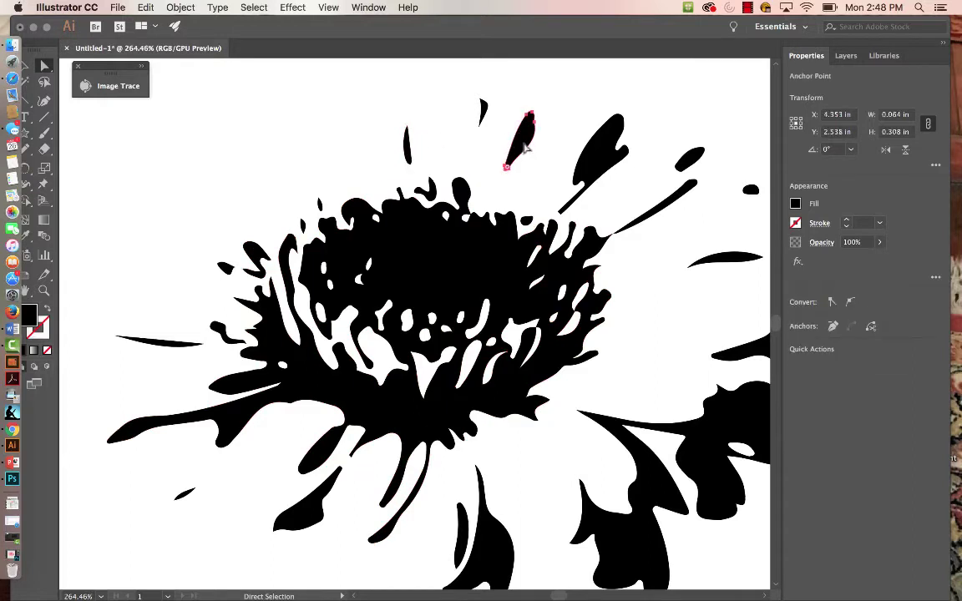
left_click(594, 159)
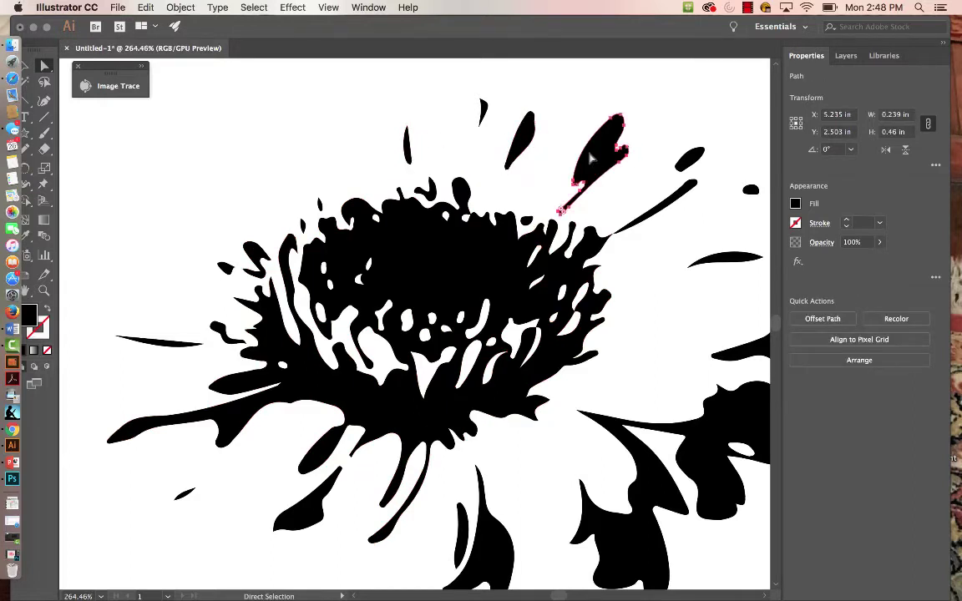
left_click(329, 147)
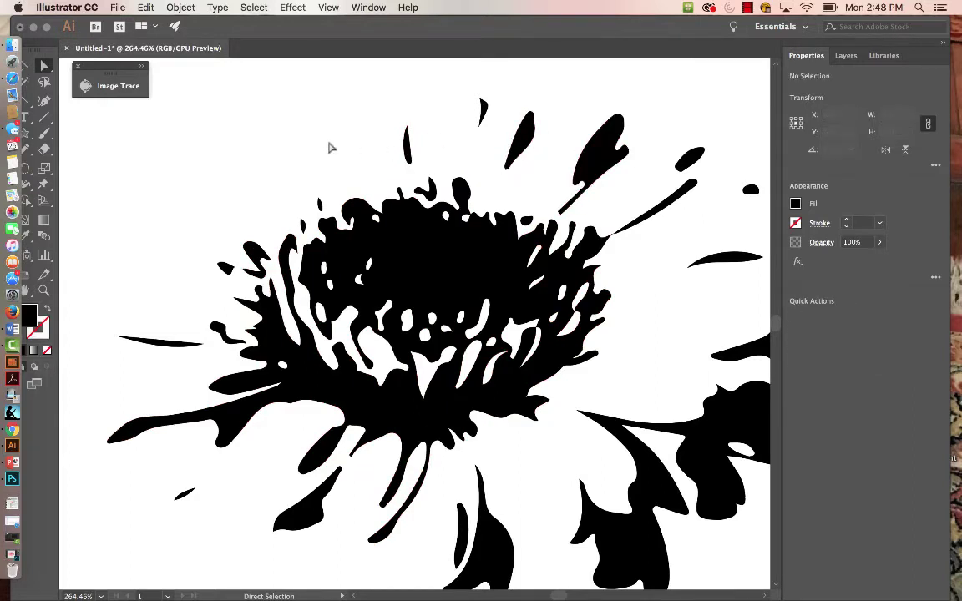
- Fit the artboard in view and check the whole flower's object type with the Selection tool
key("super+0")
key("v")
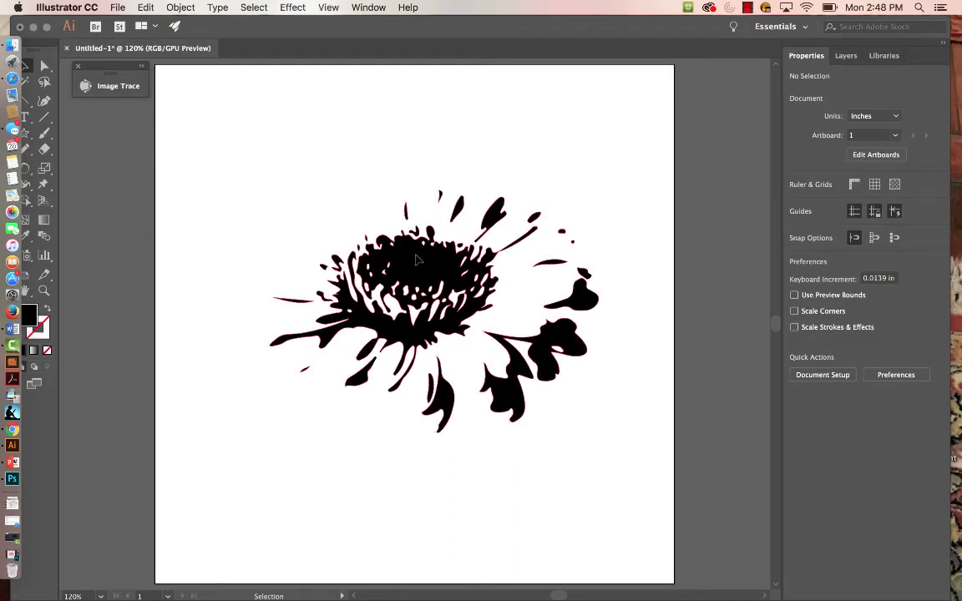
left_click(377, 236)
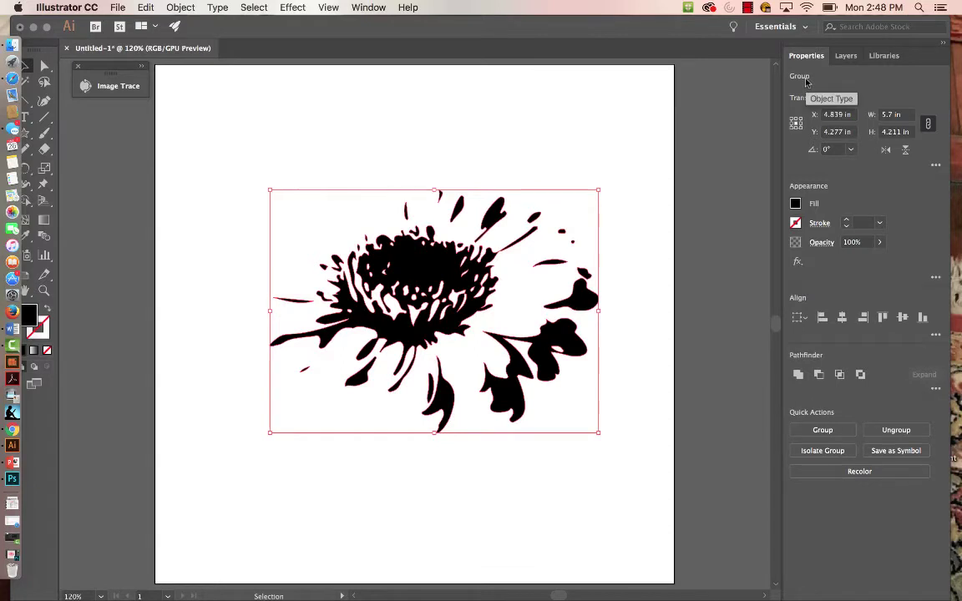
left_click(306, 456)
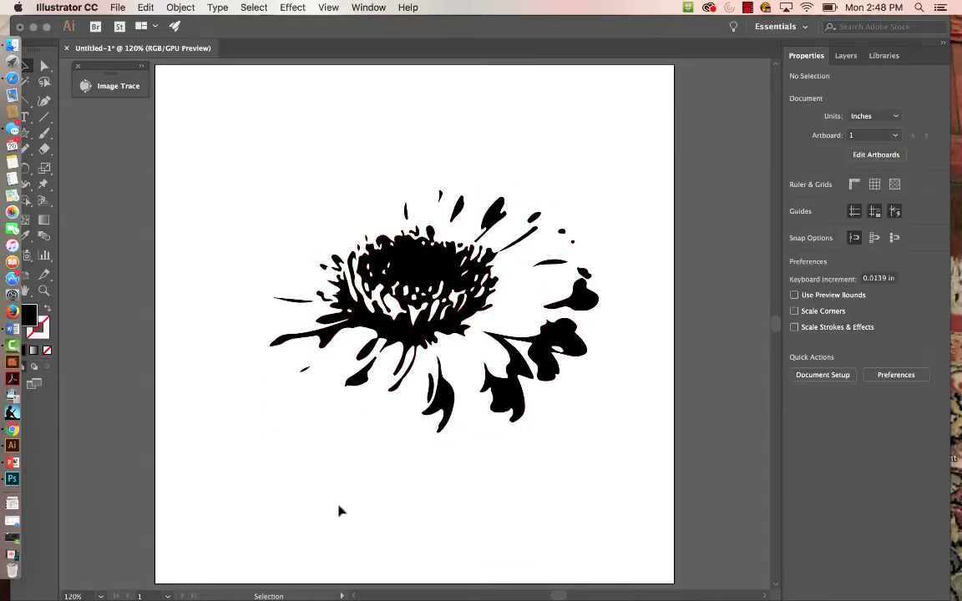
left_click(402, 267)
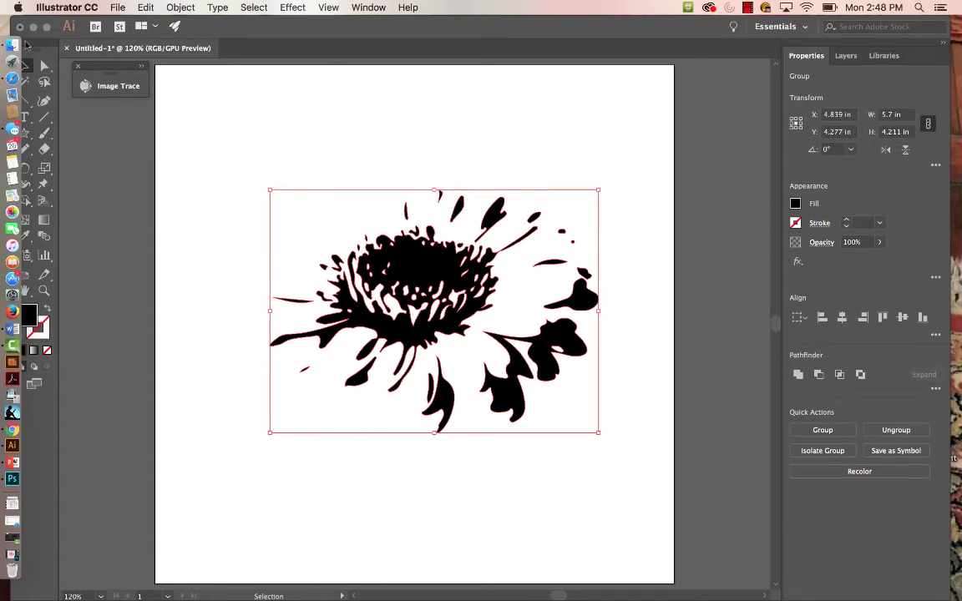
left_click(153, 147)
- Check that an upper petal and the flower's center can be selected separately within the group, then deselect everything
left_click(44, 65)
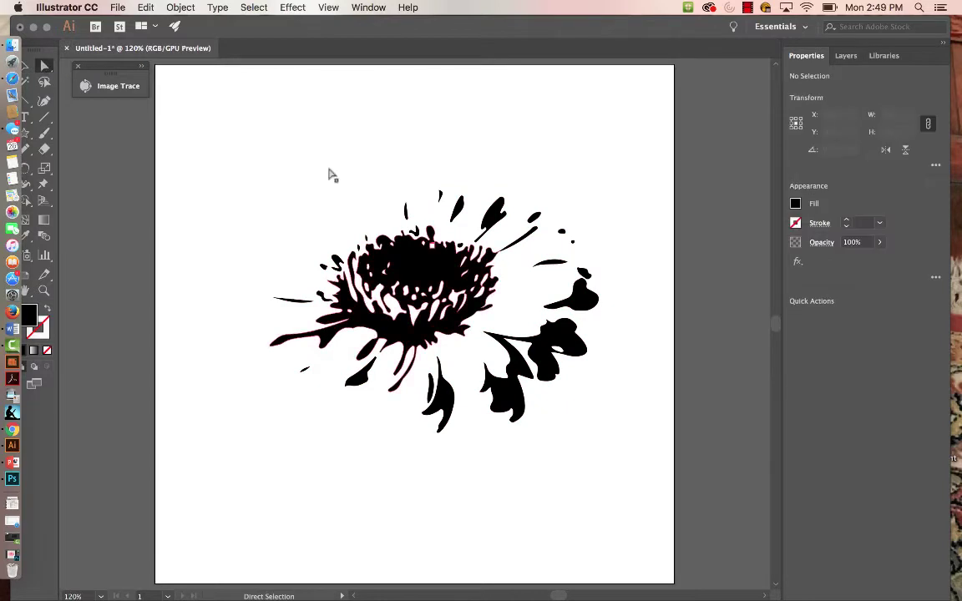
left_click(497, 212)
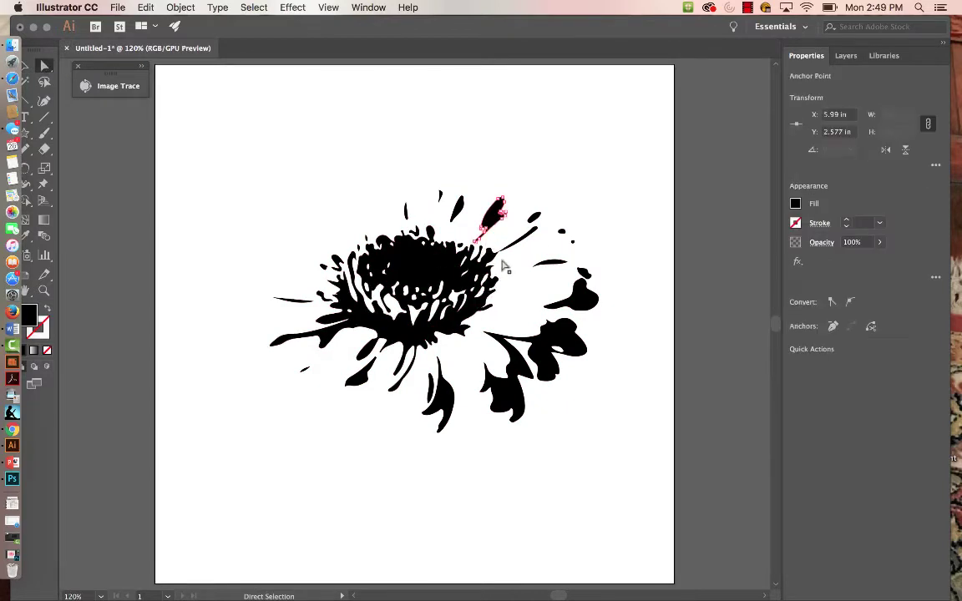
left_click(370, 285)
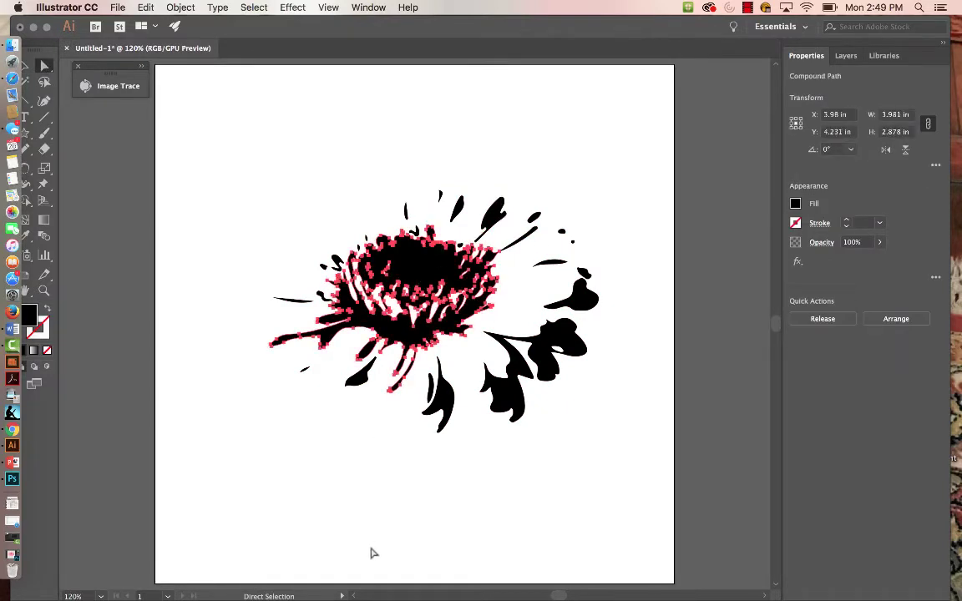
key("v")
left_click(394, 535)
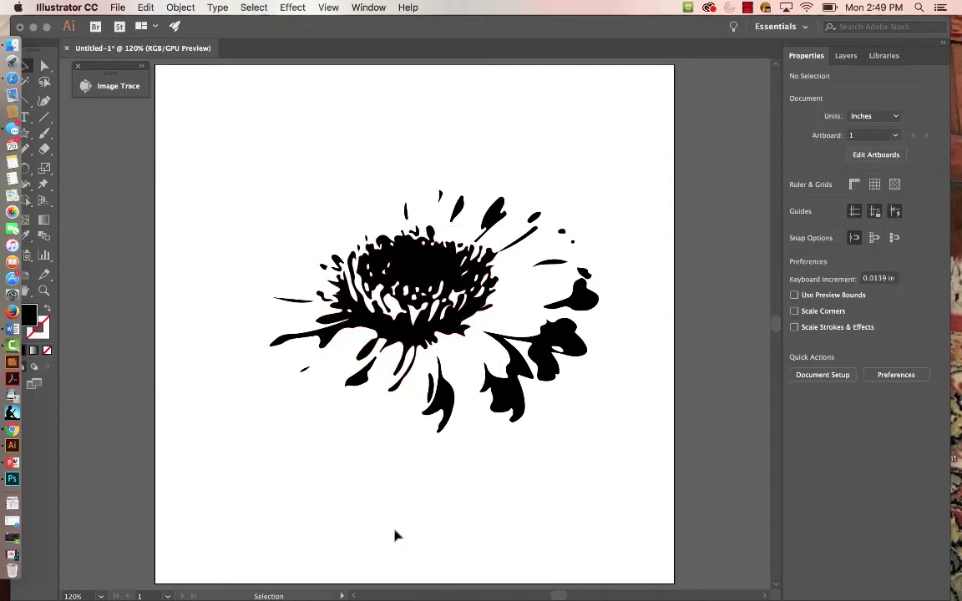
- Try to recolor the black flower group with the color 745A75 through Recolor Artwork
left_click(367, 251)
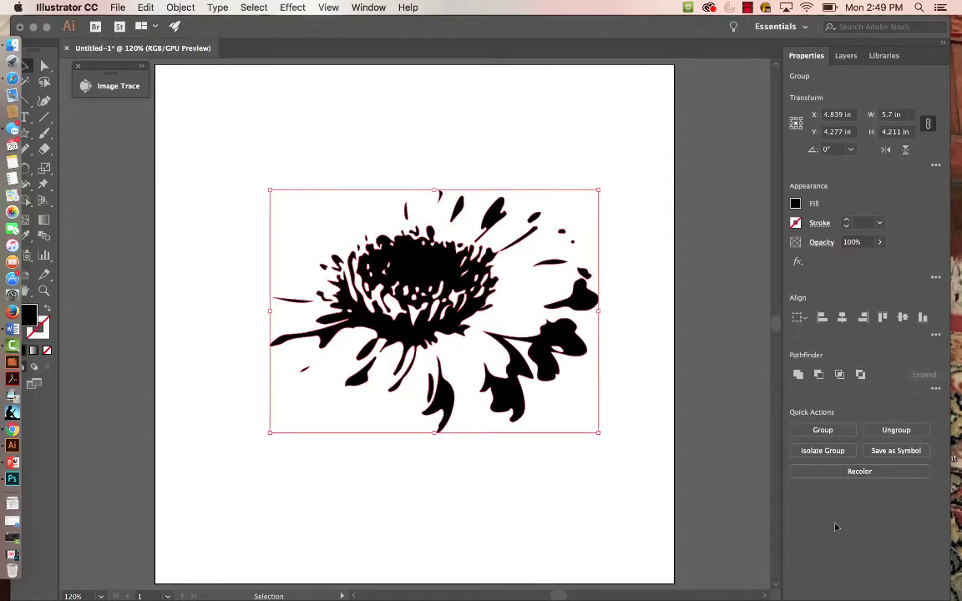
left_click(855, 476)
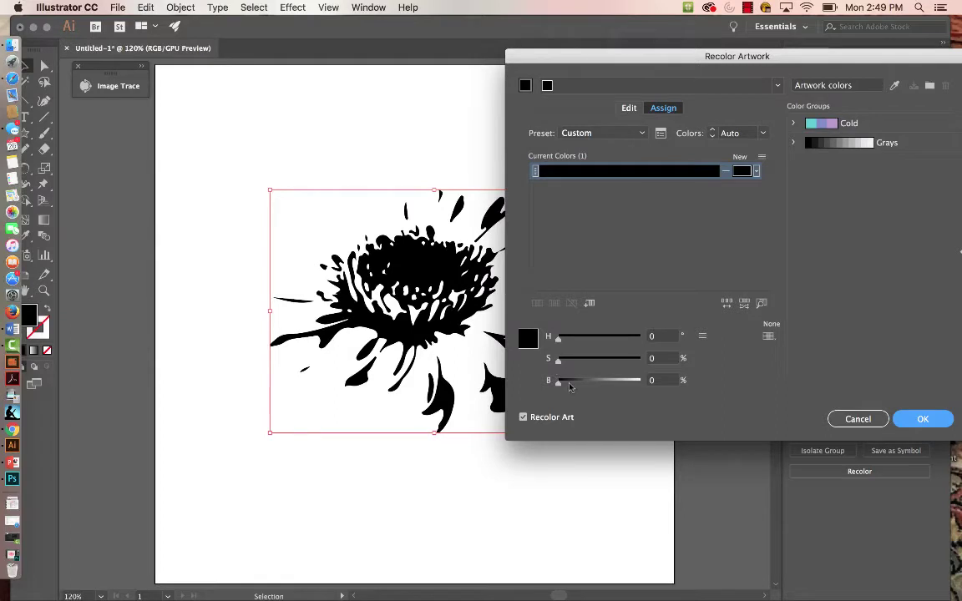
double_click(528, 338)
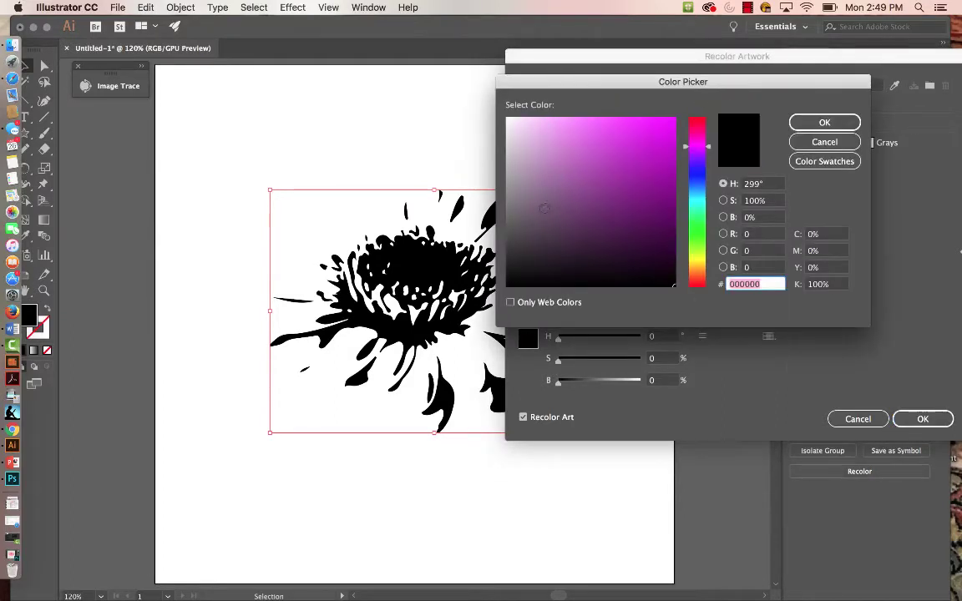
left_click(543, 209)
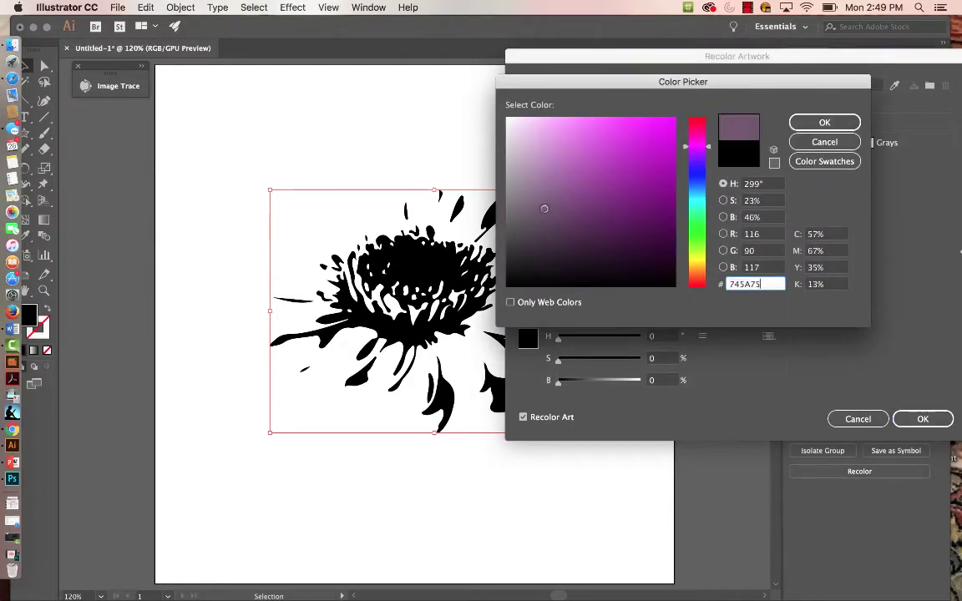
left_click(841, 123)
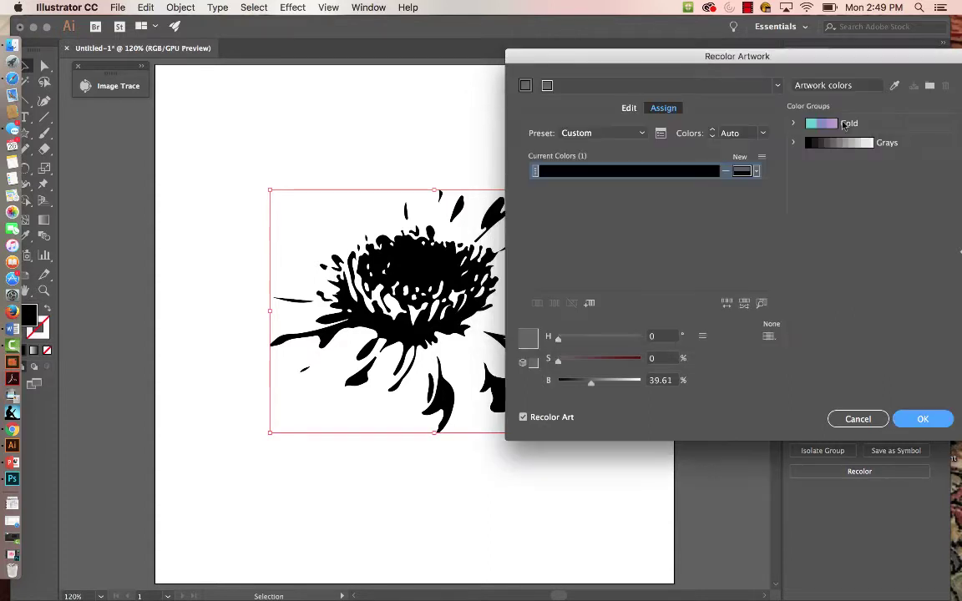
left_click(923, 418)
left_click(641, 501)
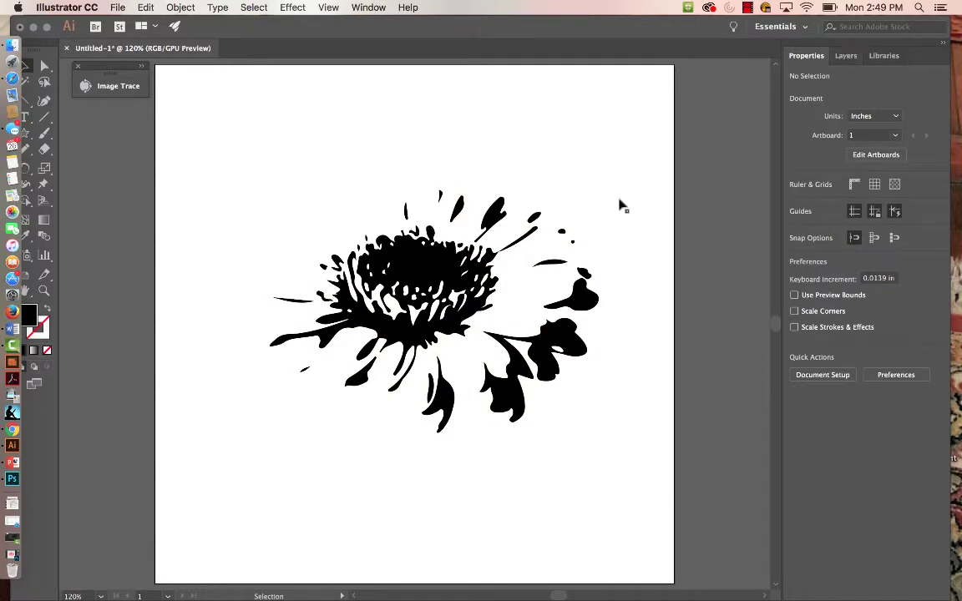
- Select all the artwork and fill it with the red swatch R=193 G=39 B=45
key("super+a")
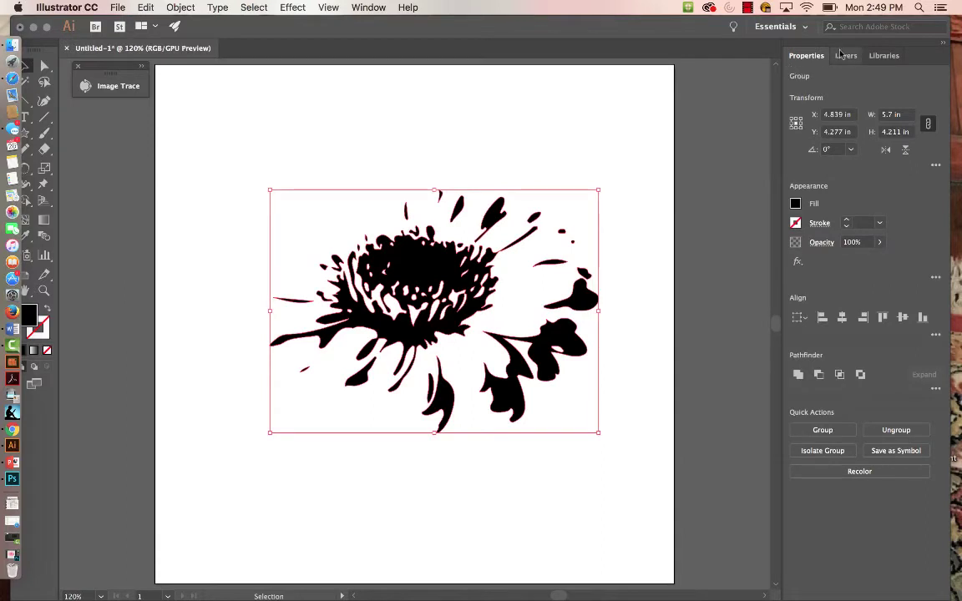
left_click(796, 203)
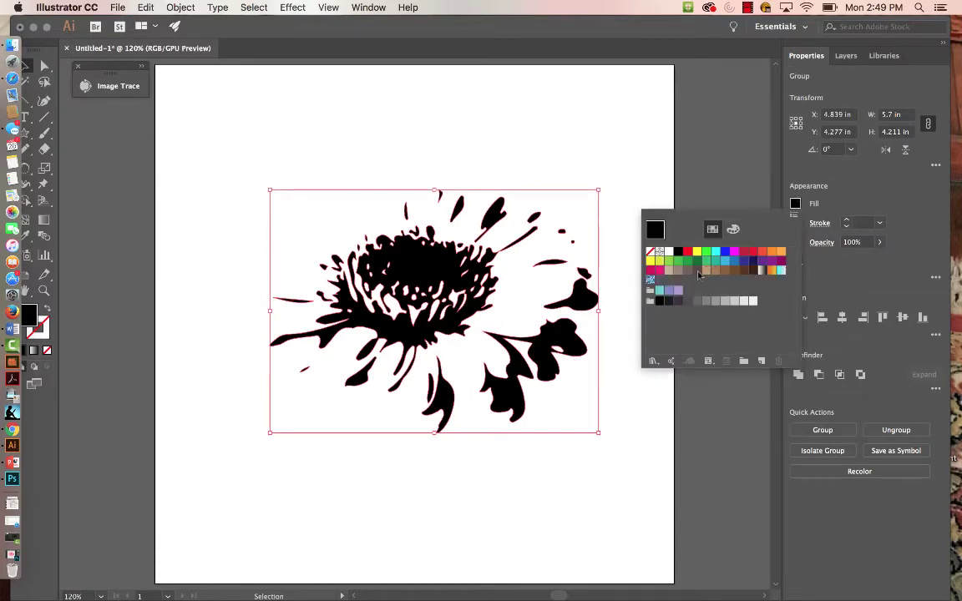
left_click(744, 252)
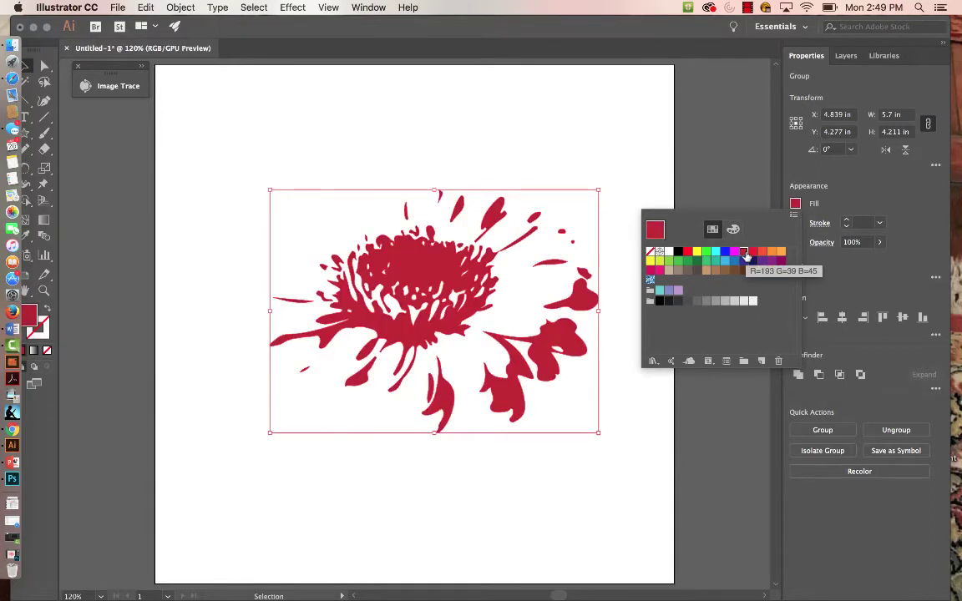
left_click(636, 466)
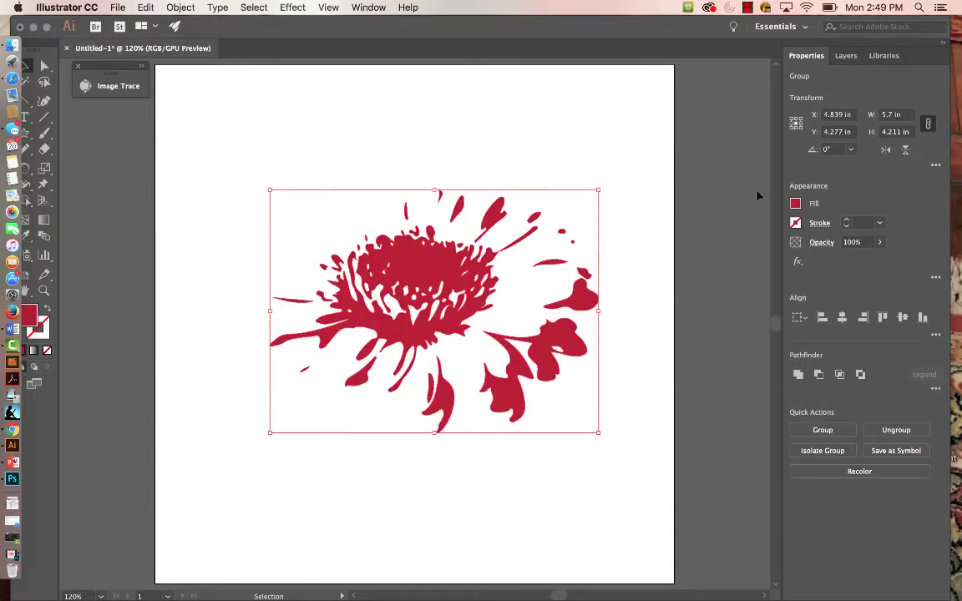
- Shift the flower group's fill from red to magenta by adjusting its RGB color mix
left_click(794, 203)
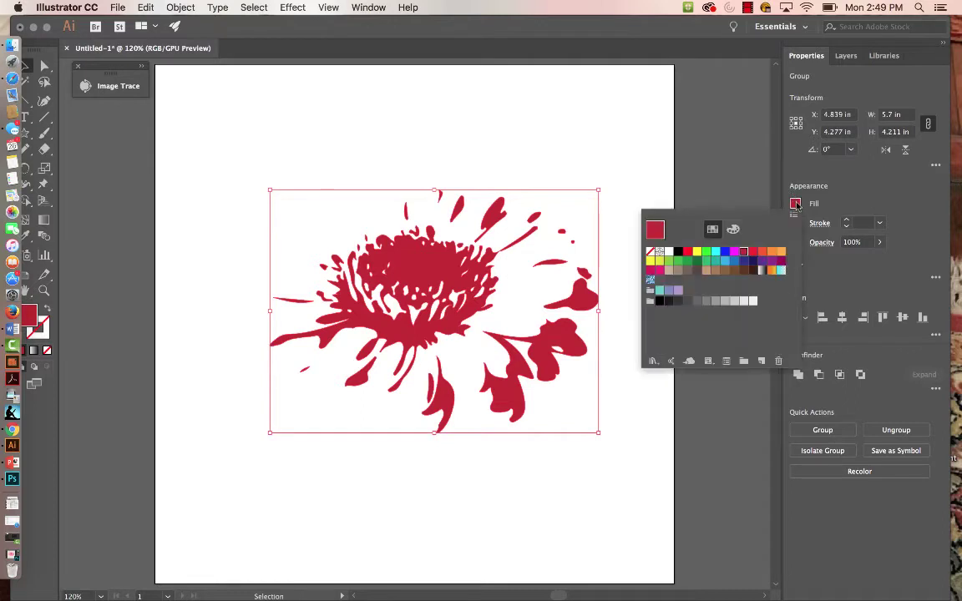
left_click(655, 231, "shift")
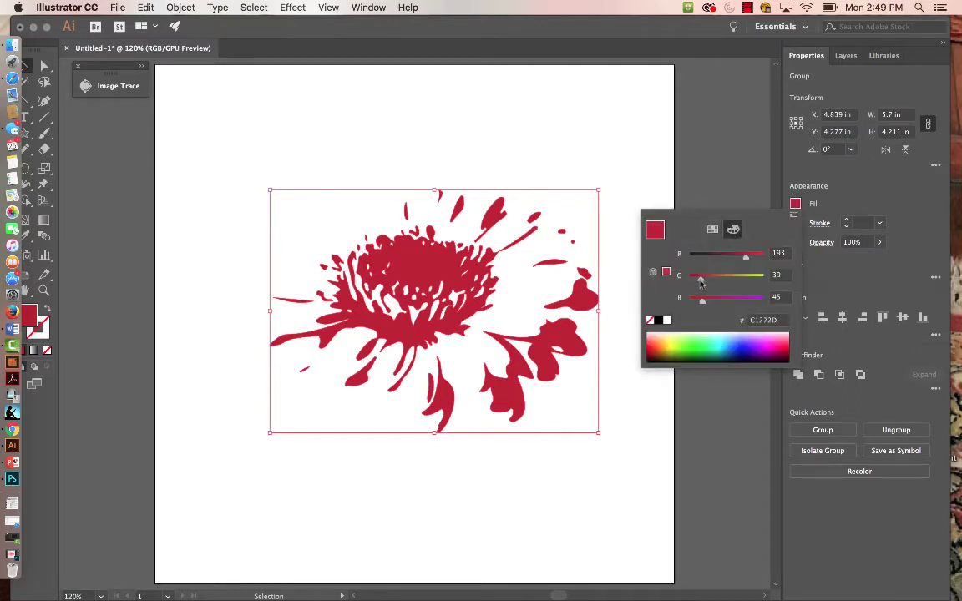
left_click_drag(700, 282, 718, 300)
left_click(840, 485)
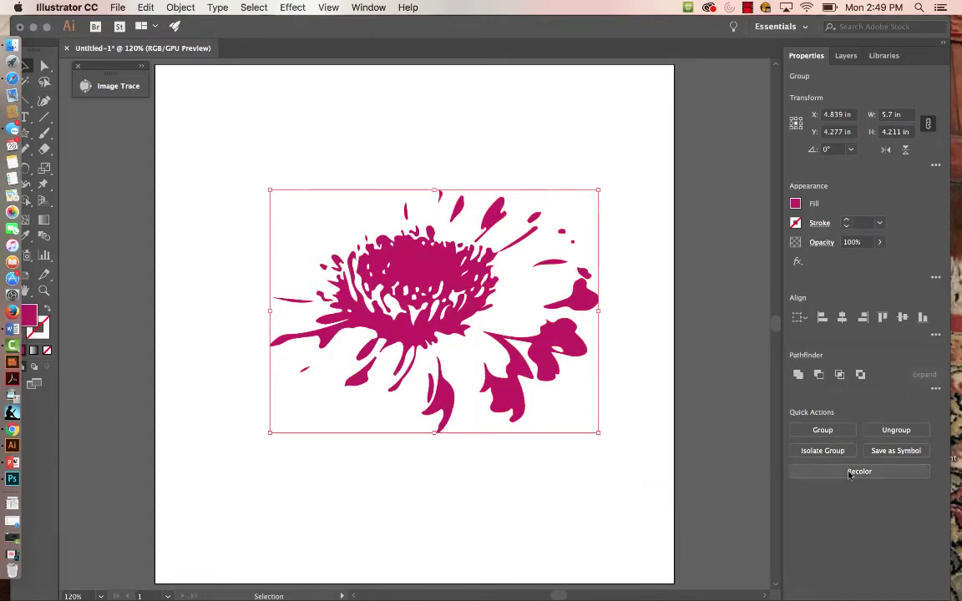
- Recolor the flower group to a muted lavender blue with hue 230°, saturation 19% and brightness 74%, then deselect it
left_click(800, 471)
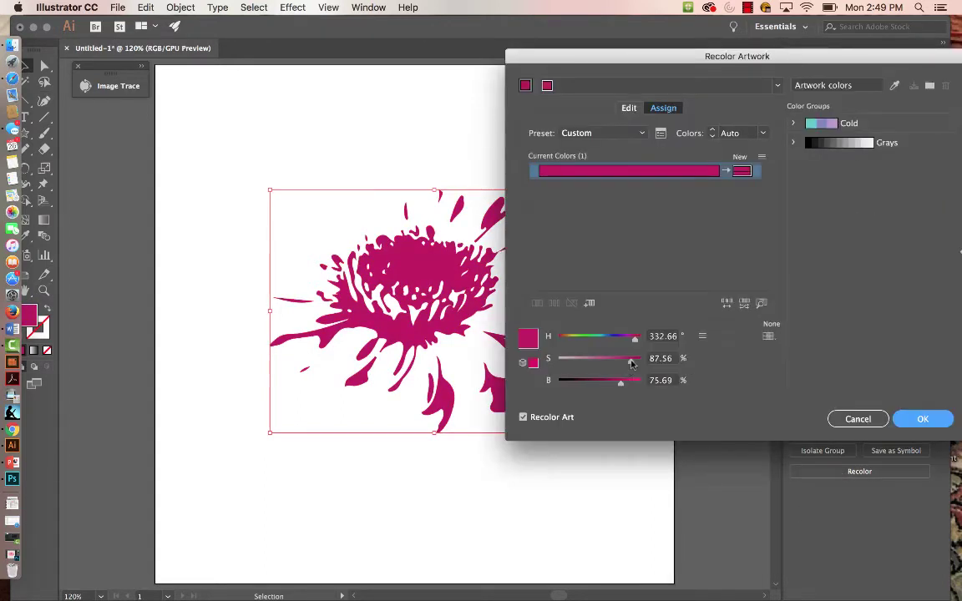
left_click_drag(631, 360, 586, 363)
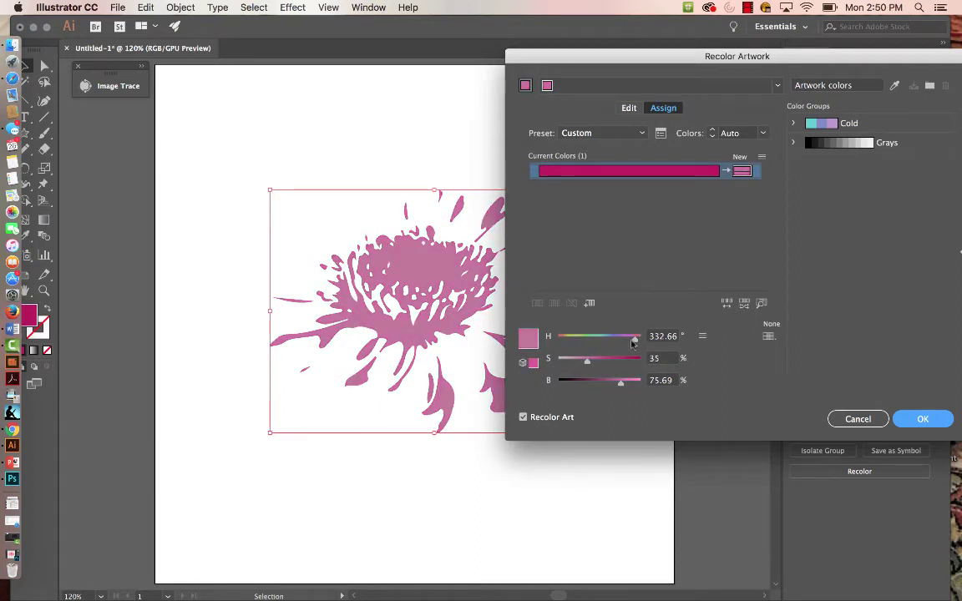
left_click_drag(634, 338, 625, 340)
left_click_drag(620, 384, 573, 363)
left_click_drag(622, 342, 610, 339)
left_click_drag(589, 384, 619, 385)
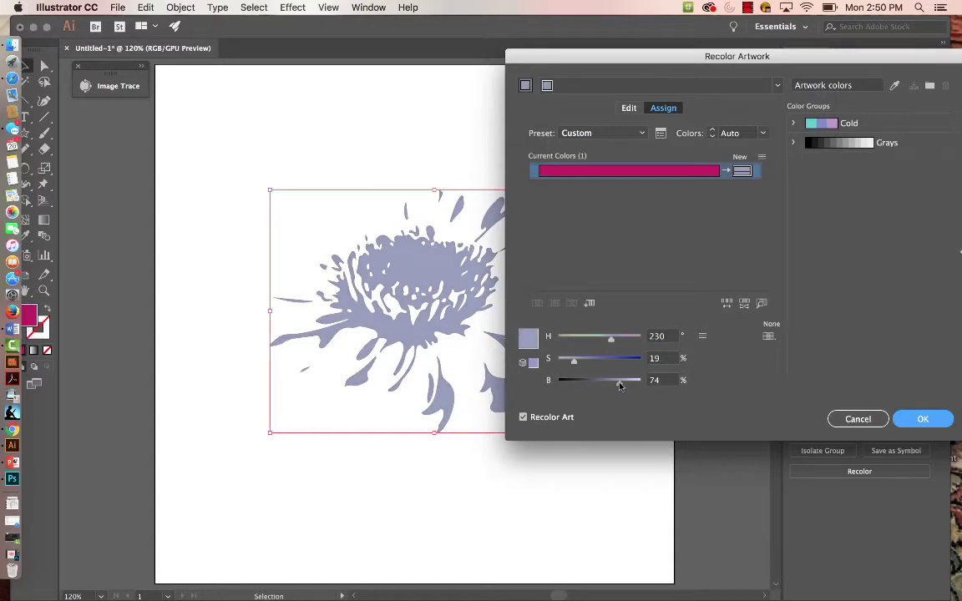
left_click(923, 419)
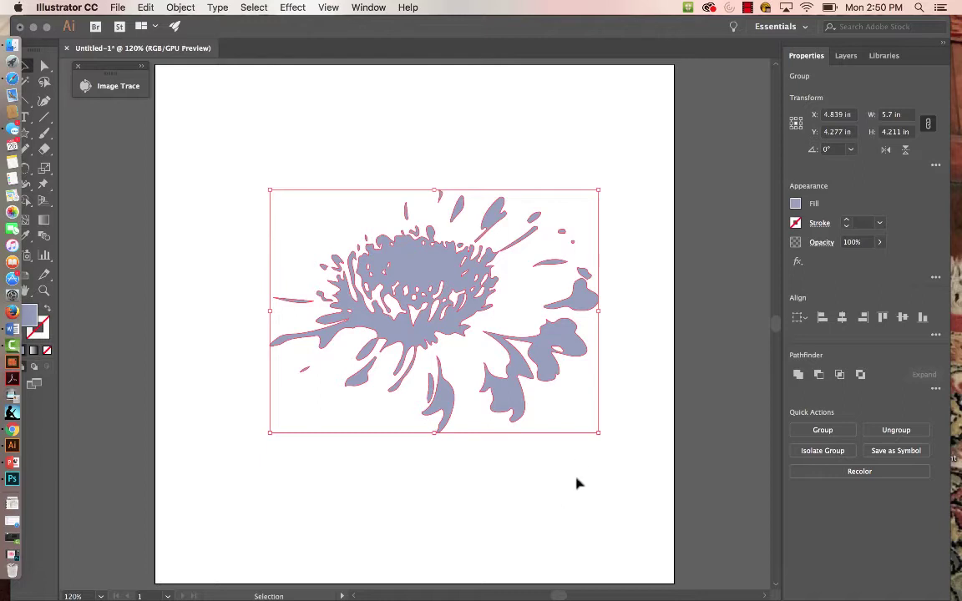
left_click(584, 505)
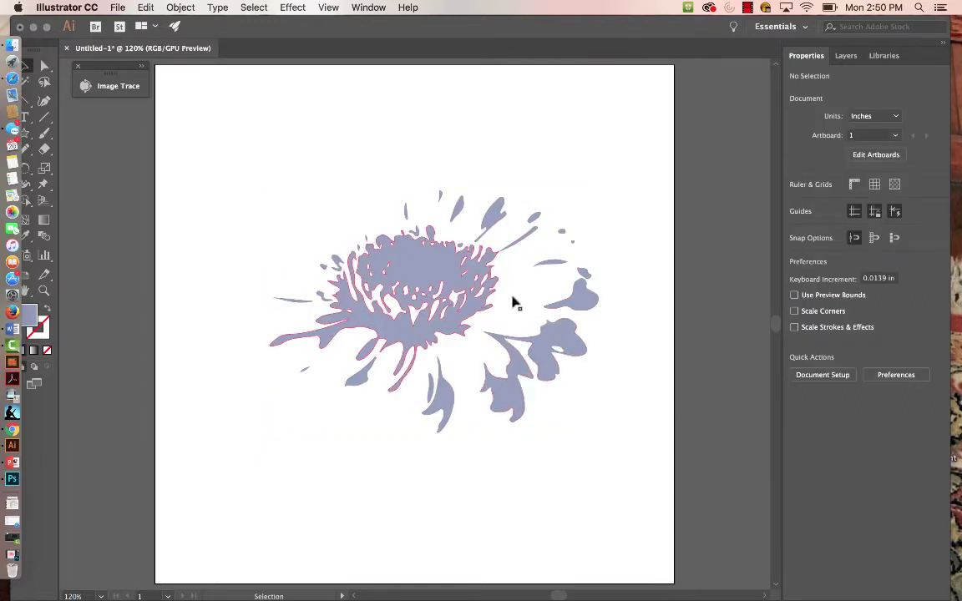
left_click(447, 273)
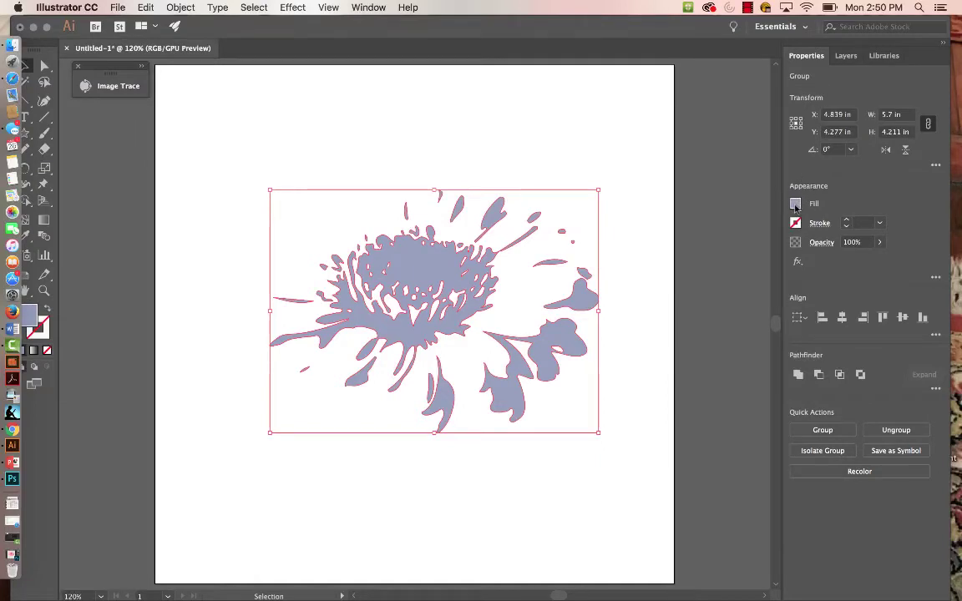
left_click(628, 451)
left_click(451, 247)
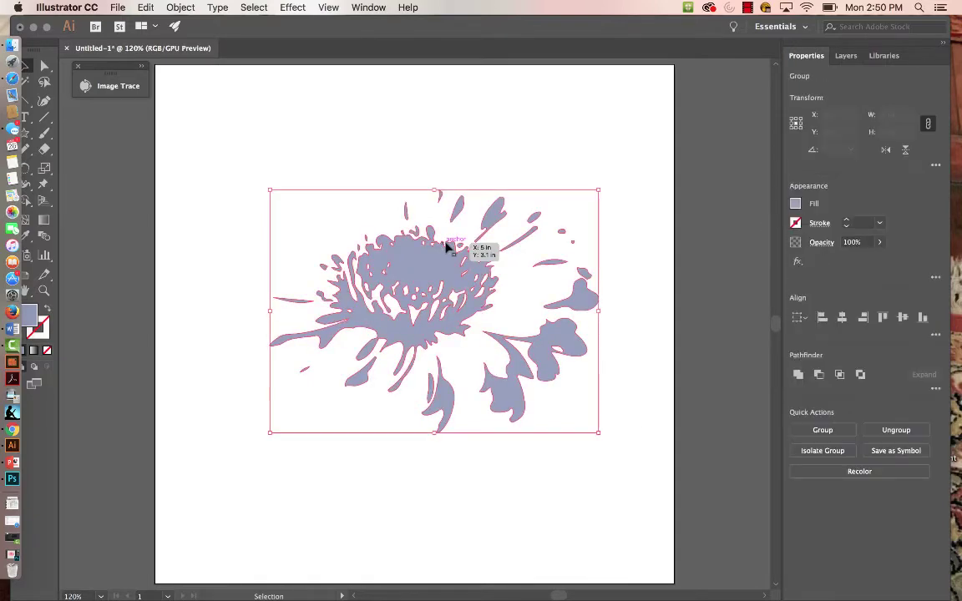
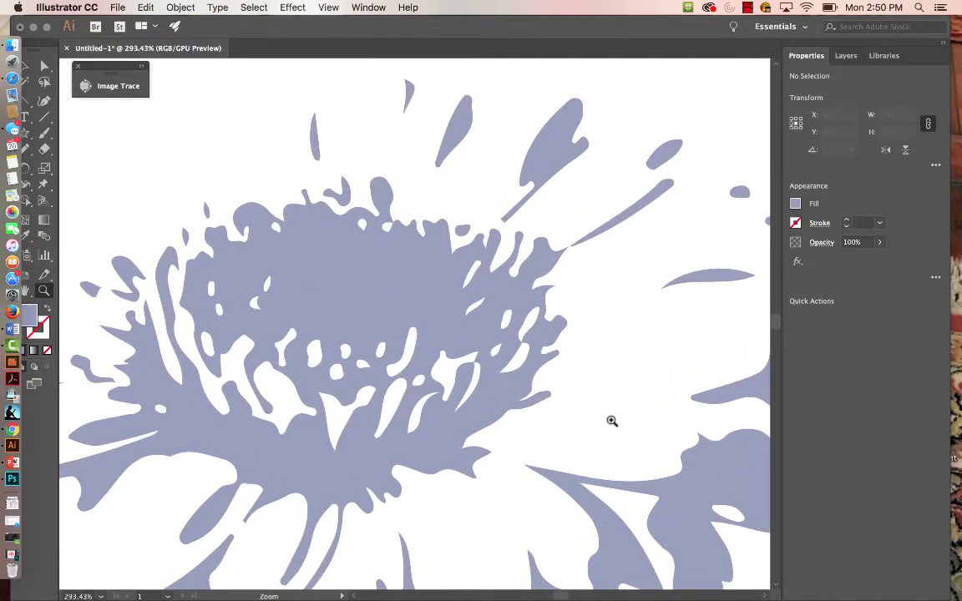
- Pull the lower-right outline of the flower center slightly outward with the Curvature tool, undoing the further stretch toward the neighboring petal
key("v")
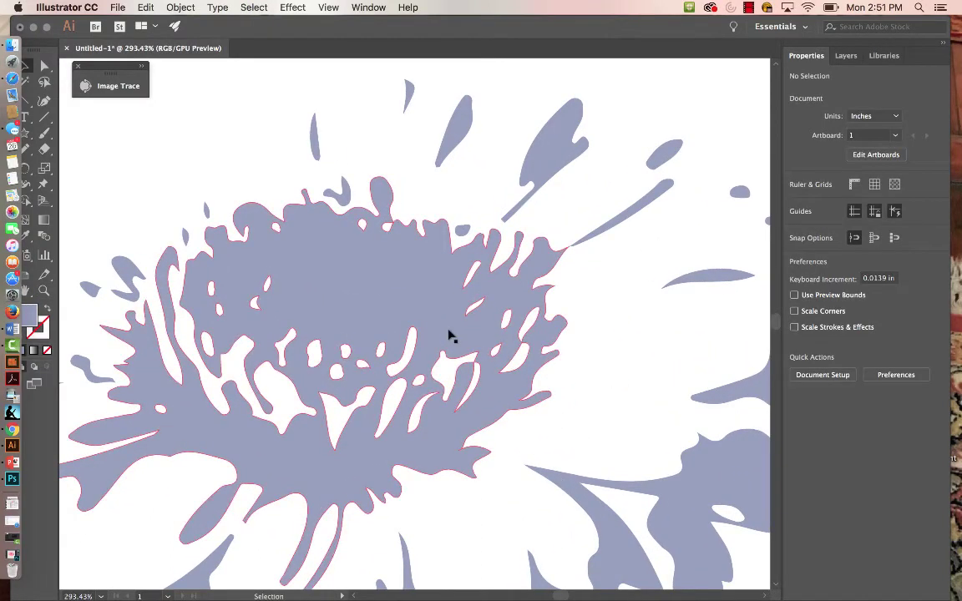
left_click(401, 315)
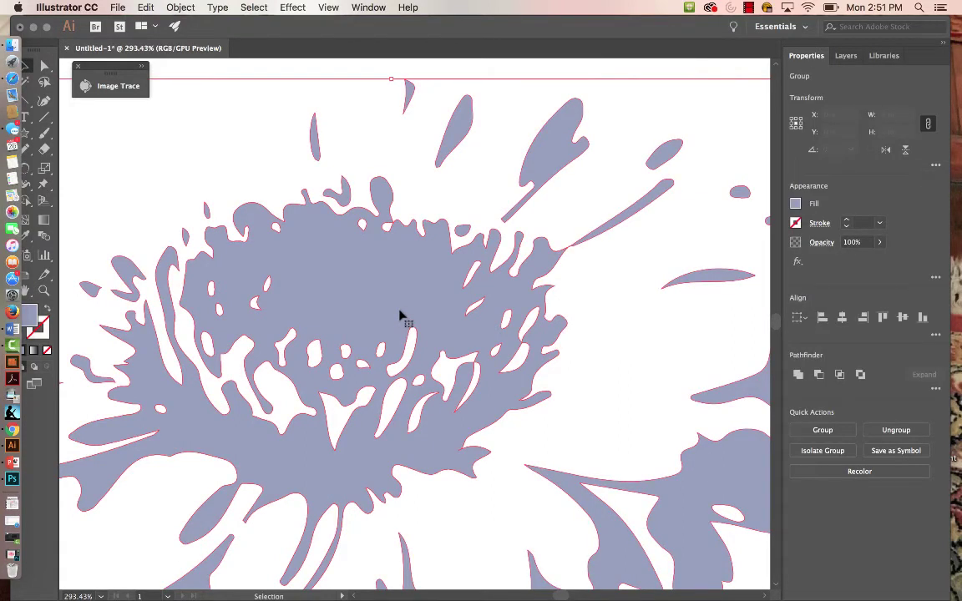
left_click(44, 100)
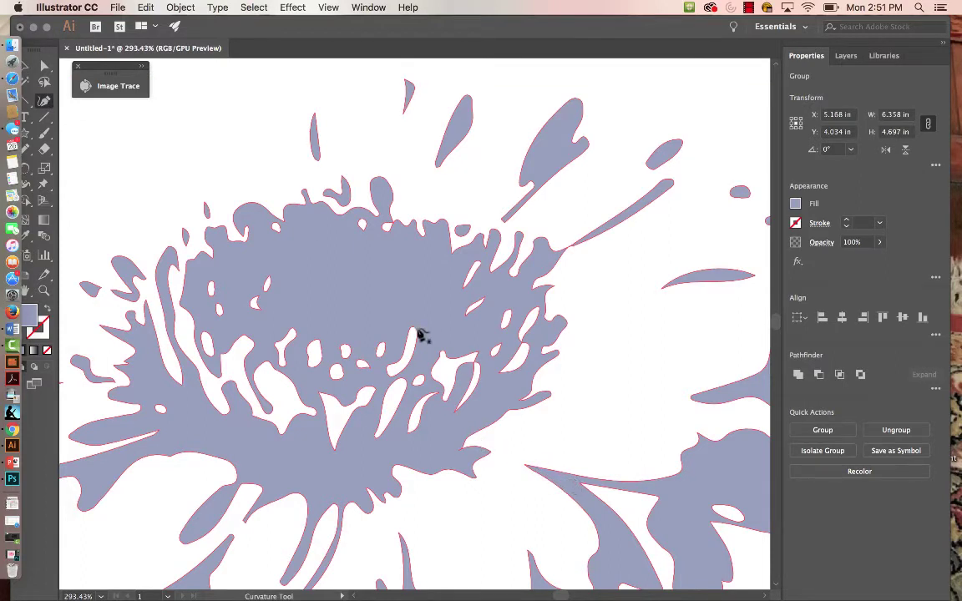
left_click(408, 227)
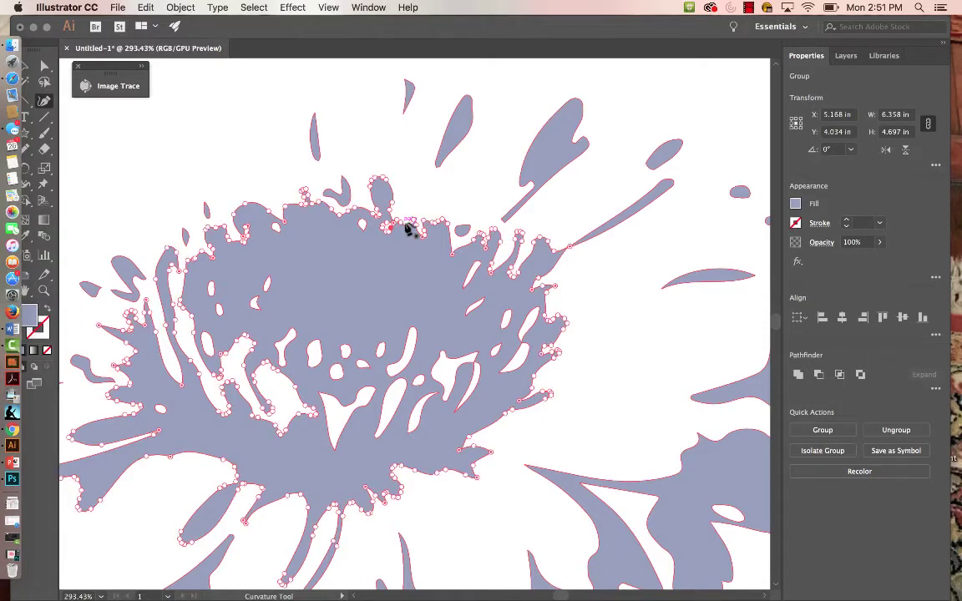
left_click(408, 227)
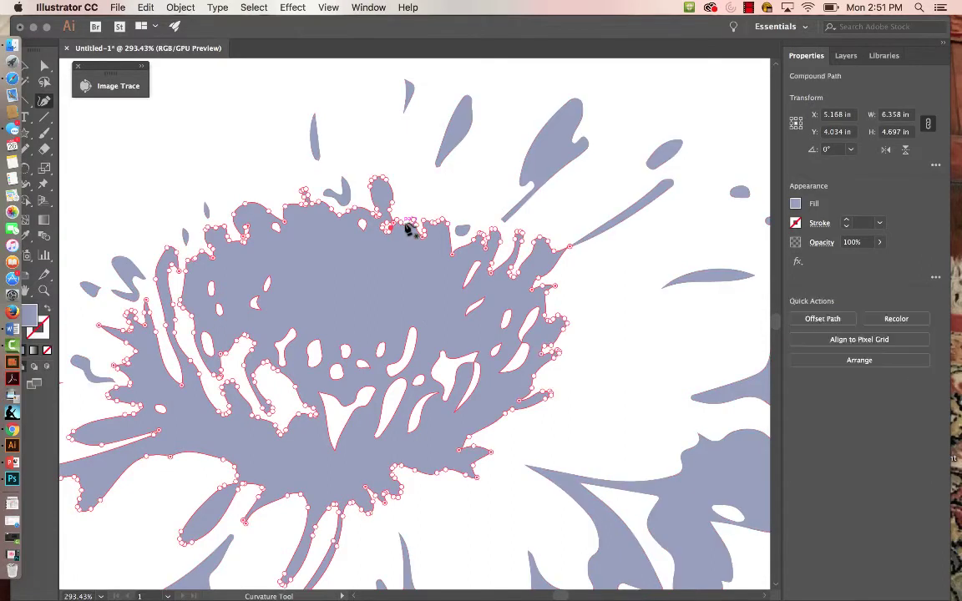
left_click(510, 412)
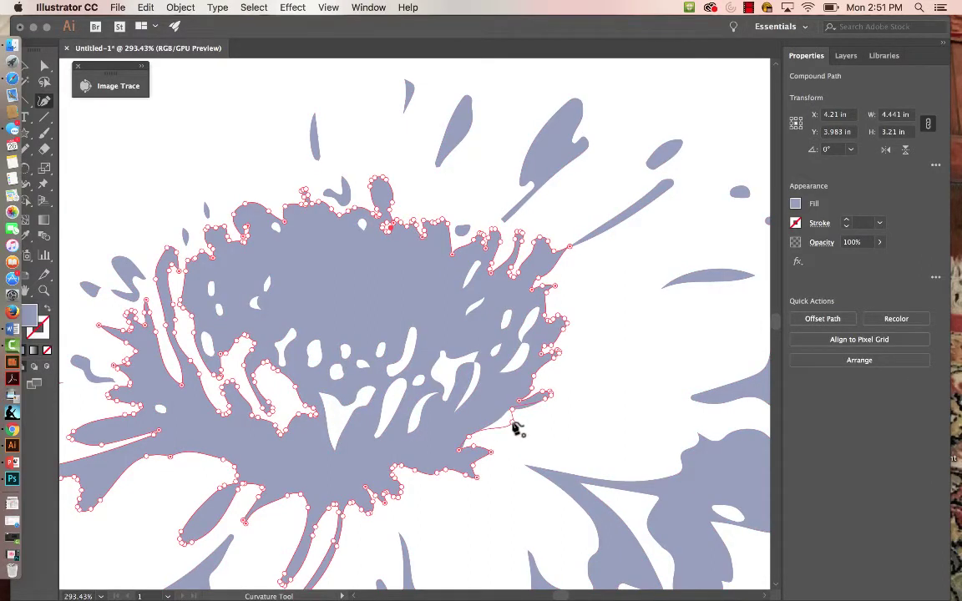
left_click(512, 423)
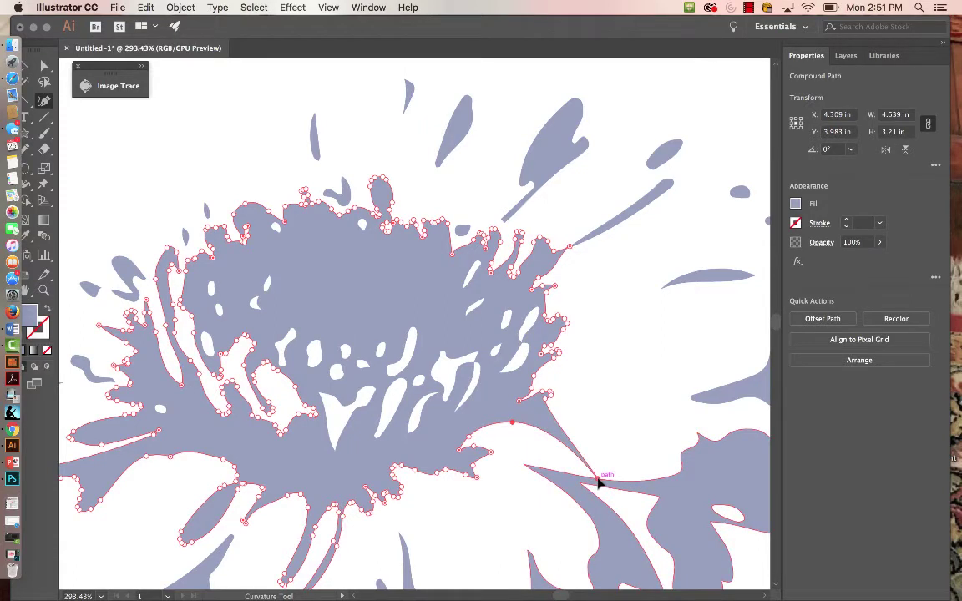
key("super+z")
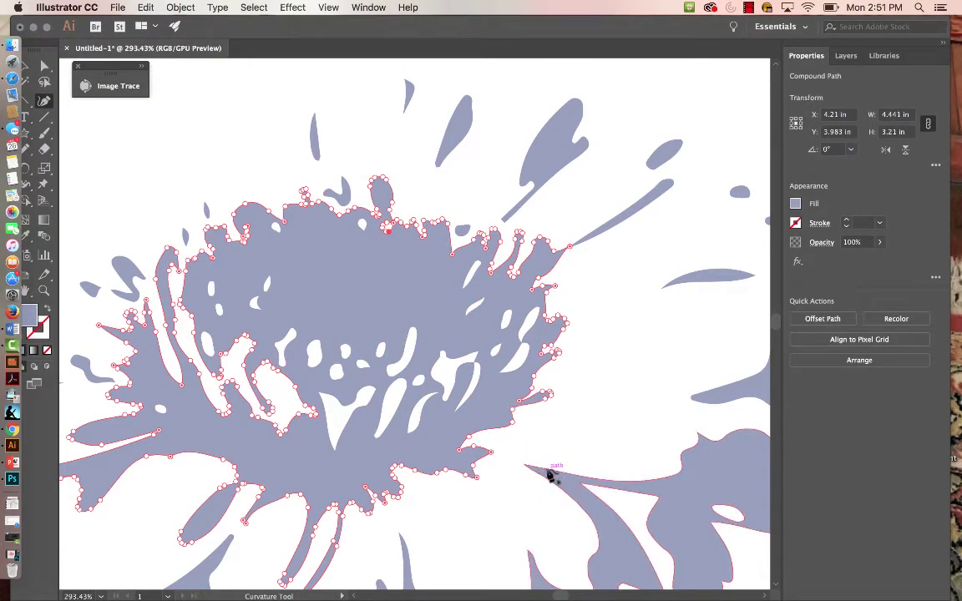
- Extend the pointed tip of the lower-right petal shape until it meets the flower center's edge
left_click(549, 476, "super")
left_click(537, 476, "super")
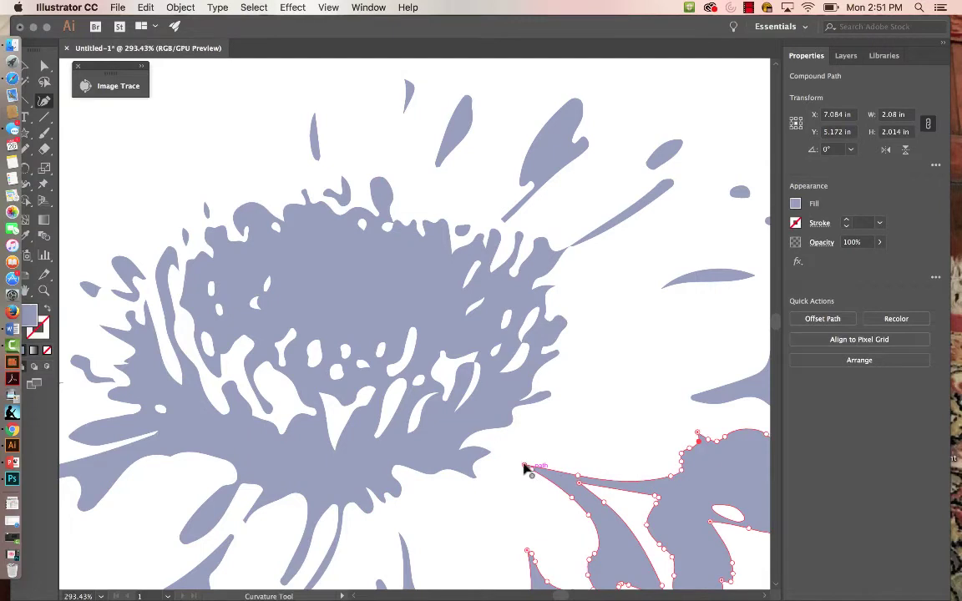
left_click(525, 467)
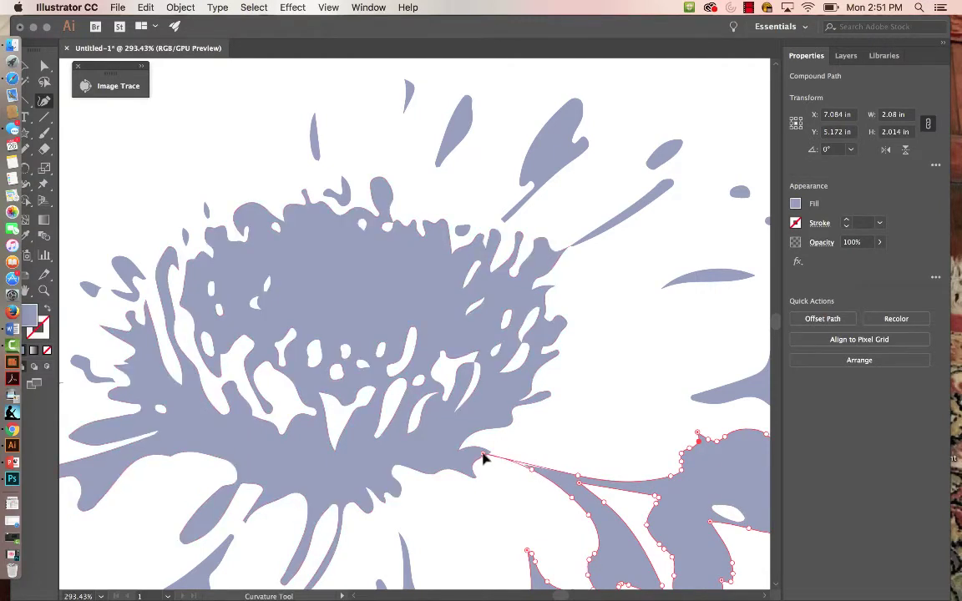
left_click(488, 453)
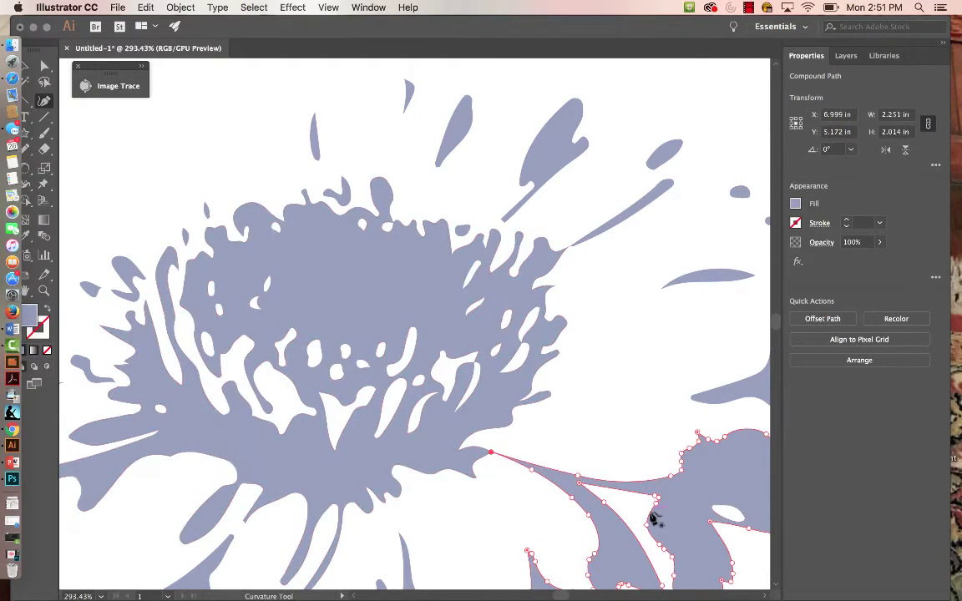
- Stretch the tip of the rounded petal shape right of the flower center to the center's edge and bow the new arm's underside downward
left_click_drag(641, 452, 544, 334)
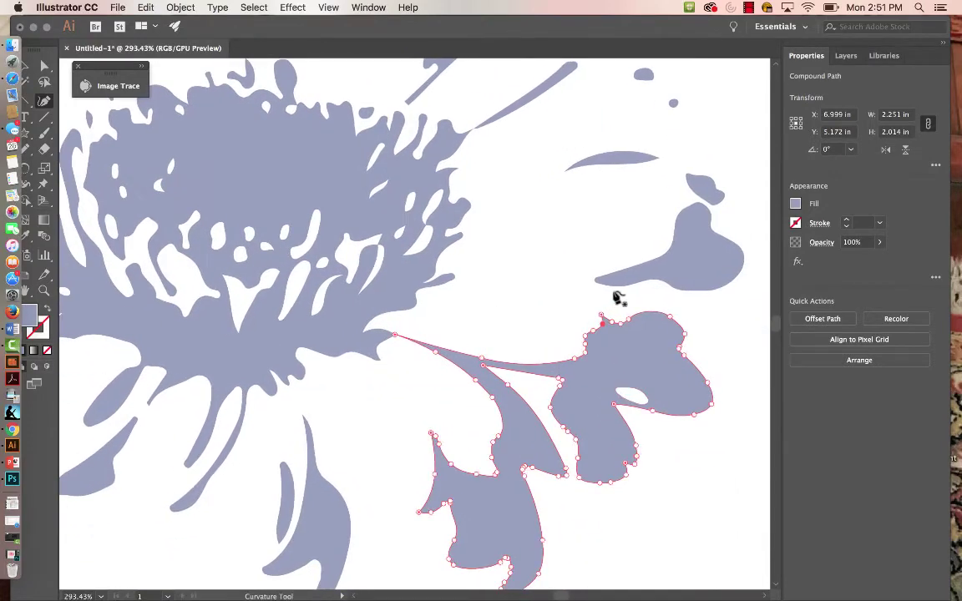
left_click(597, 281)
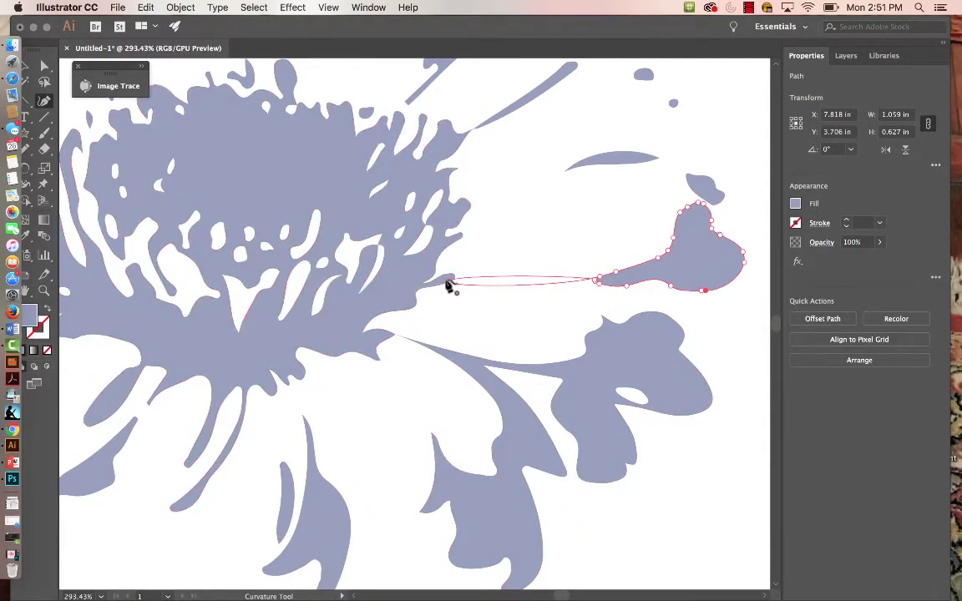
left_click(448, 283)
left_click(596, 283)
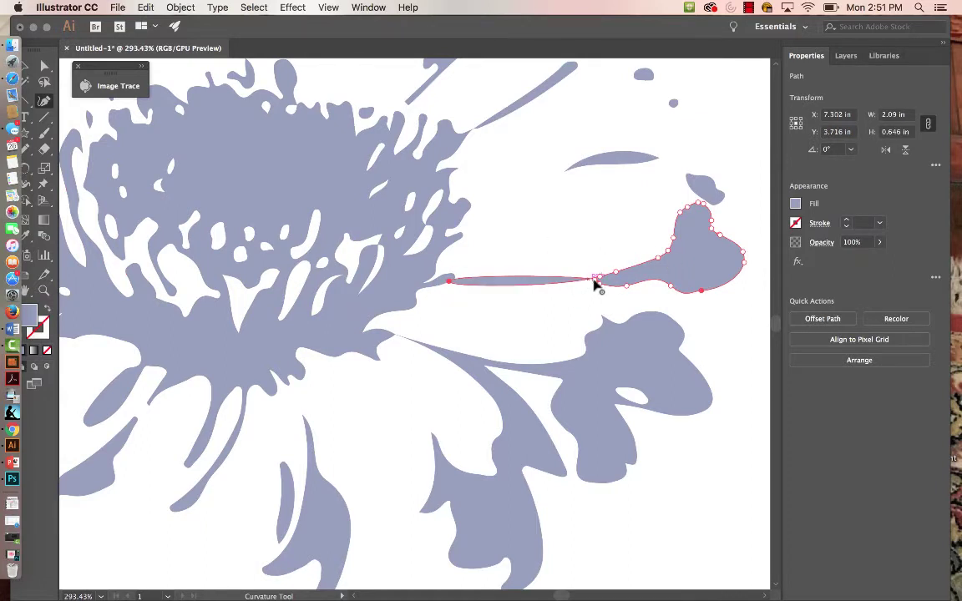
left_click_drag(580, 282, 584, 289)
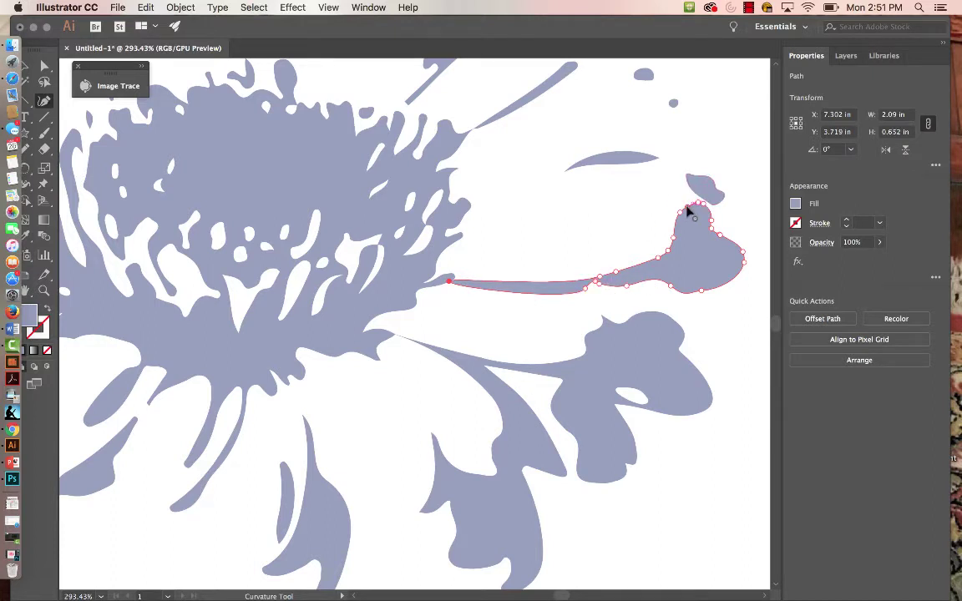
- Pull the top of the same petal shape into a second, upper arm that reaches the flower center, leaving no extra point on it
left_click(688, 210)
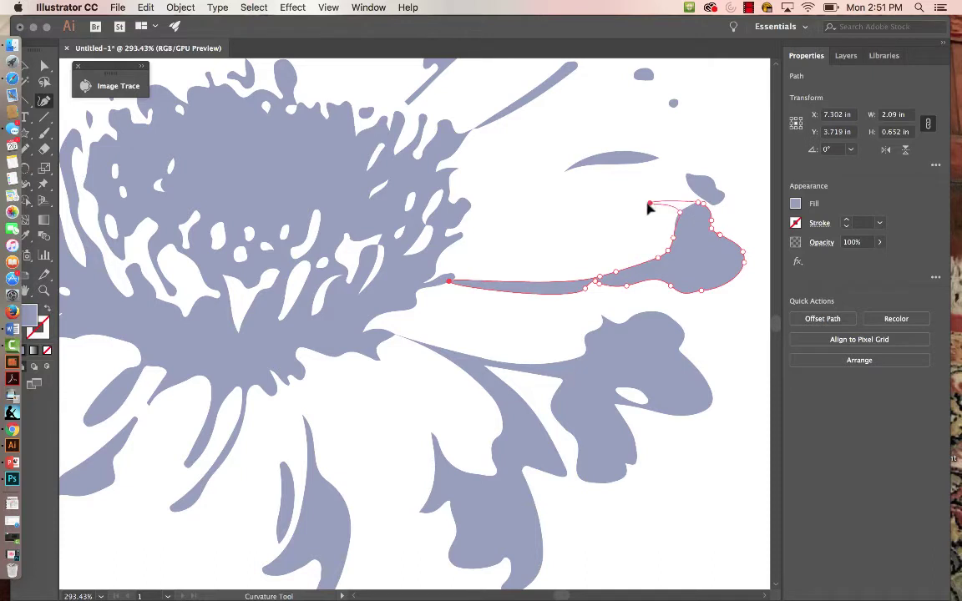
left_click(573, 213)
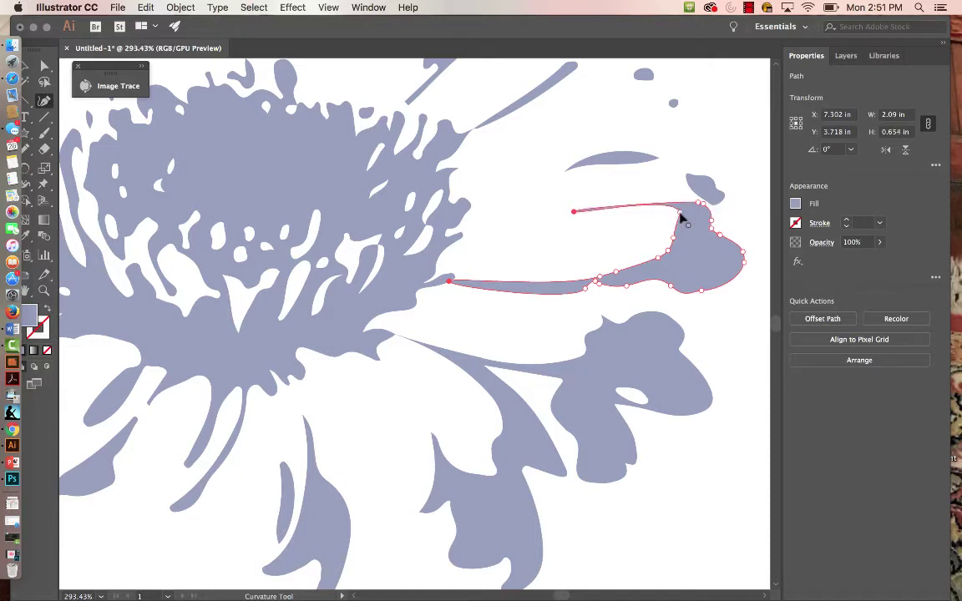
left_click(642, 227)
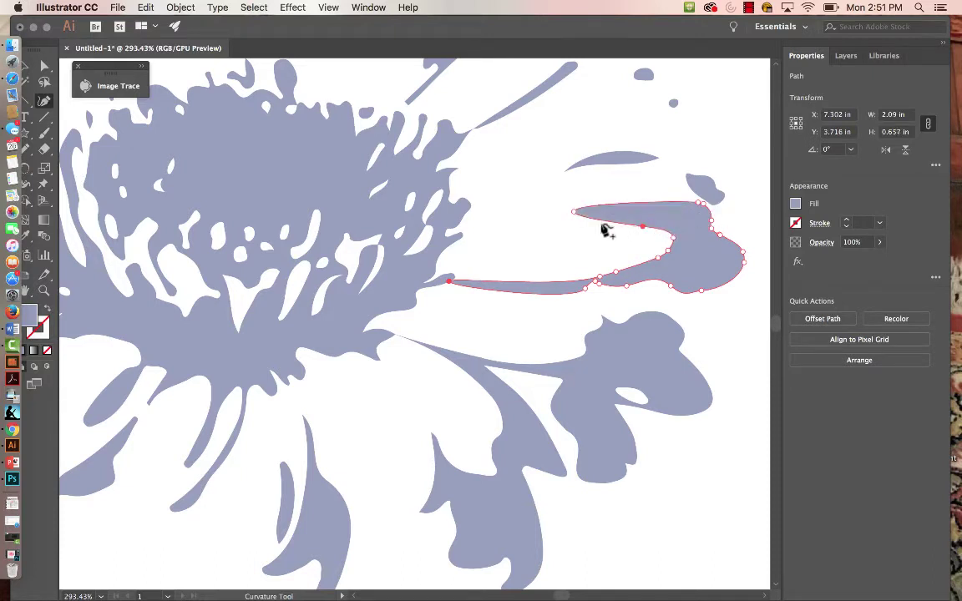
left_click_drag(573, 214, 459, 213)
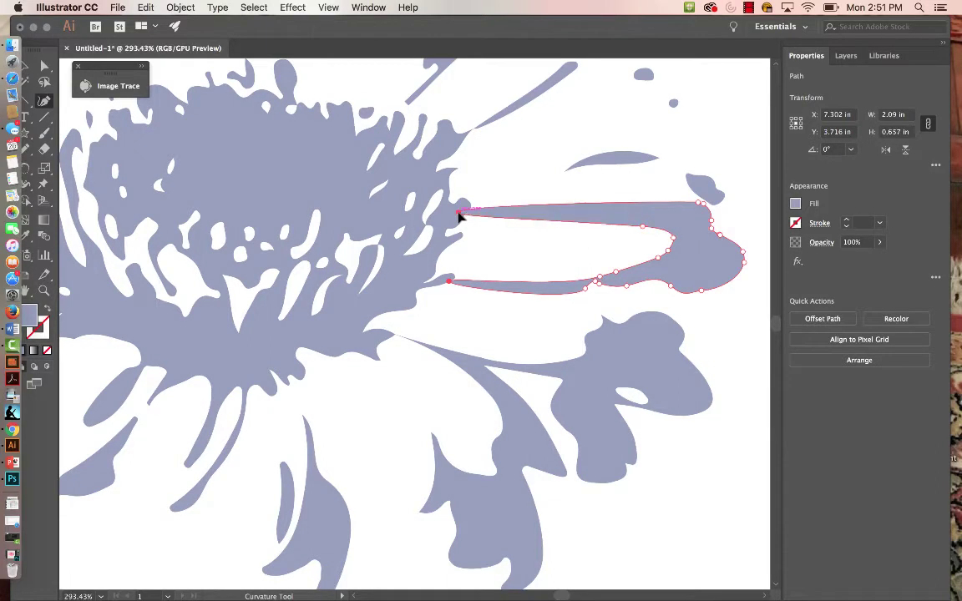
left_click(557, 207)
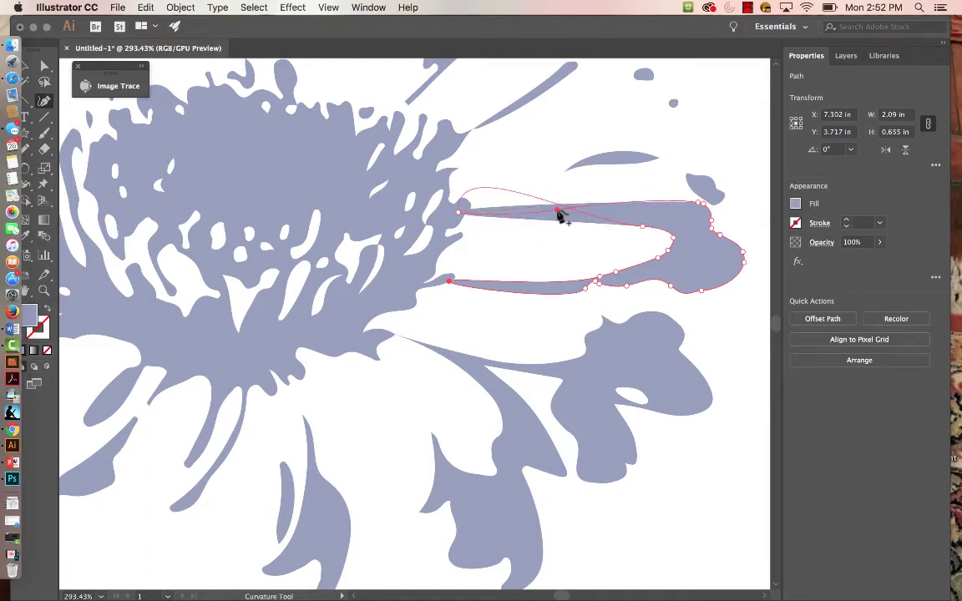
key("Delete")
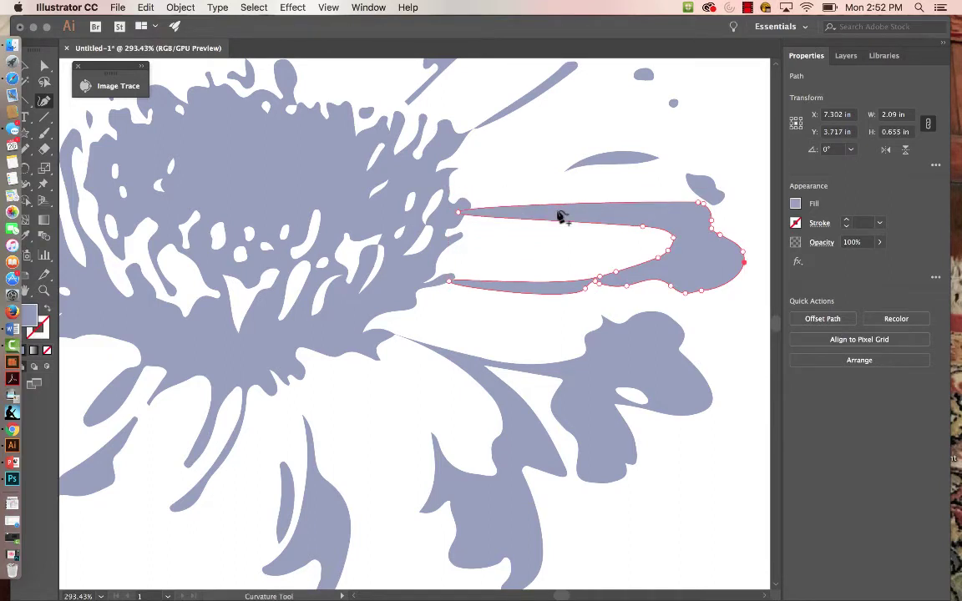
- Reshape the curves of the petal's upper and lower arms with the Anchor Point tool, slimming both arms
key("shift+c")
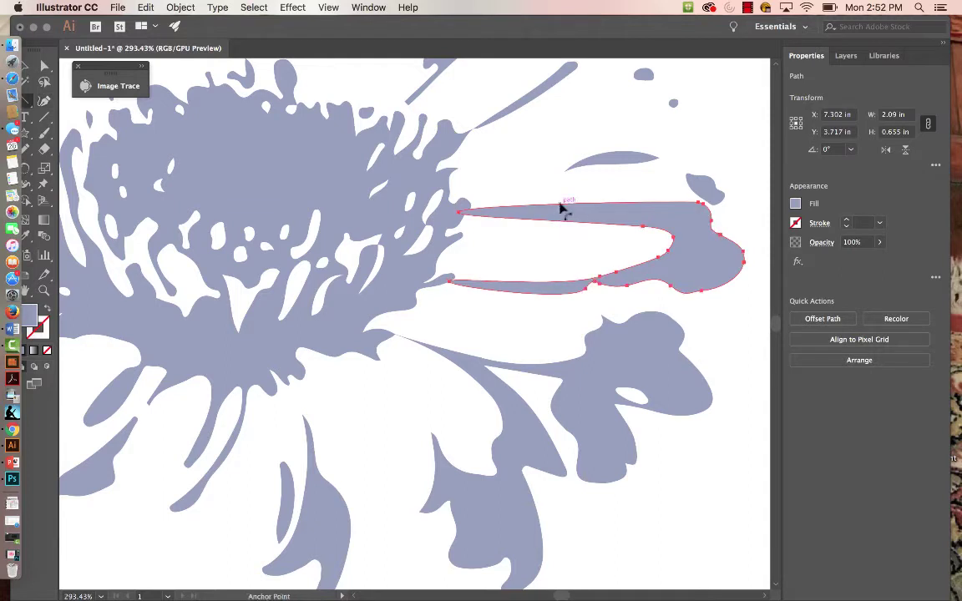
left_click_drag(565, 210, 566, 215)
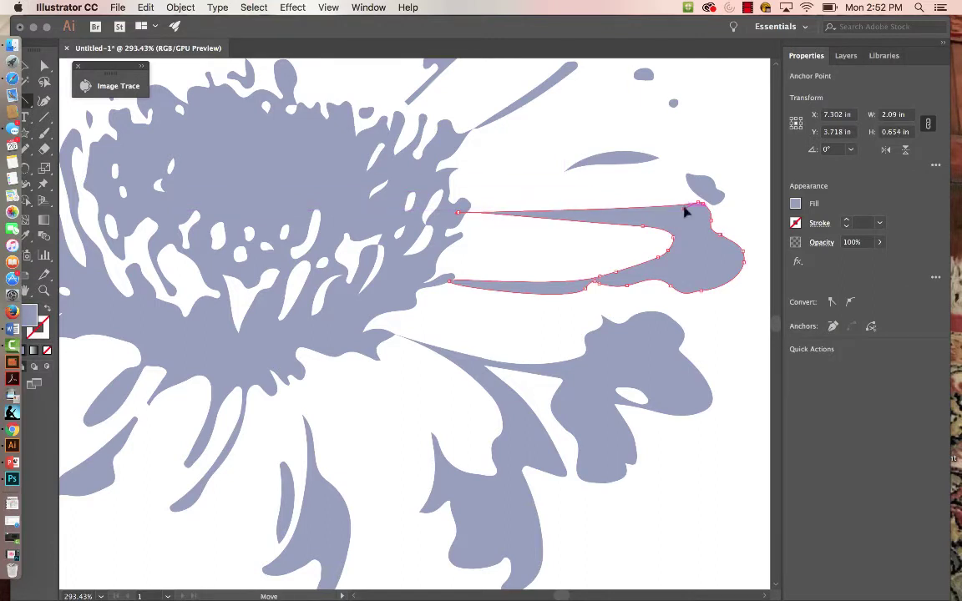
mouse_move(684, 208)
left_mouse_down()
mouse_move(678, 195)
mouse_move(688, 201)
left_mouse_up()
left_click_drag(618, 293, 659, 221)
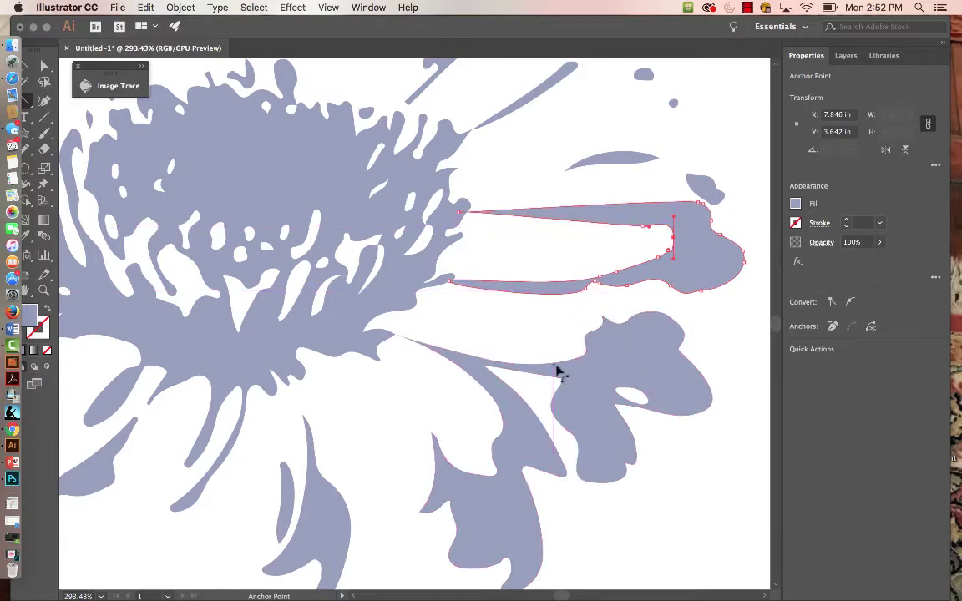
left_click_drag(534, 299, 565, 296)
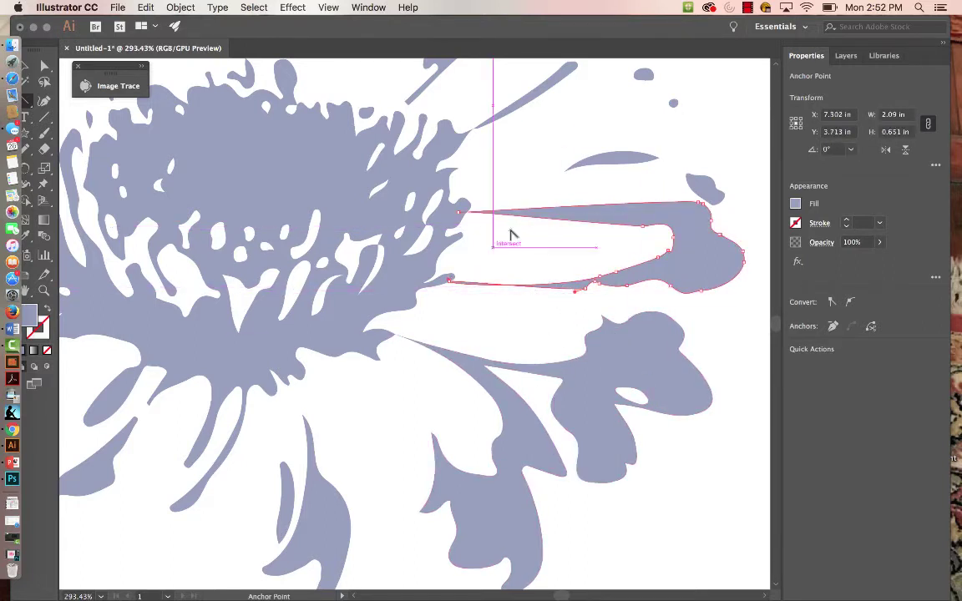
- Extend the notched petal above the flower center down to the center's edge with the Pencil tool
key("space")
left_click_drag(478, 326, 577, 542)
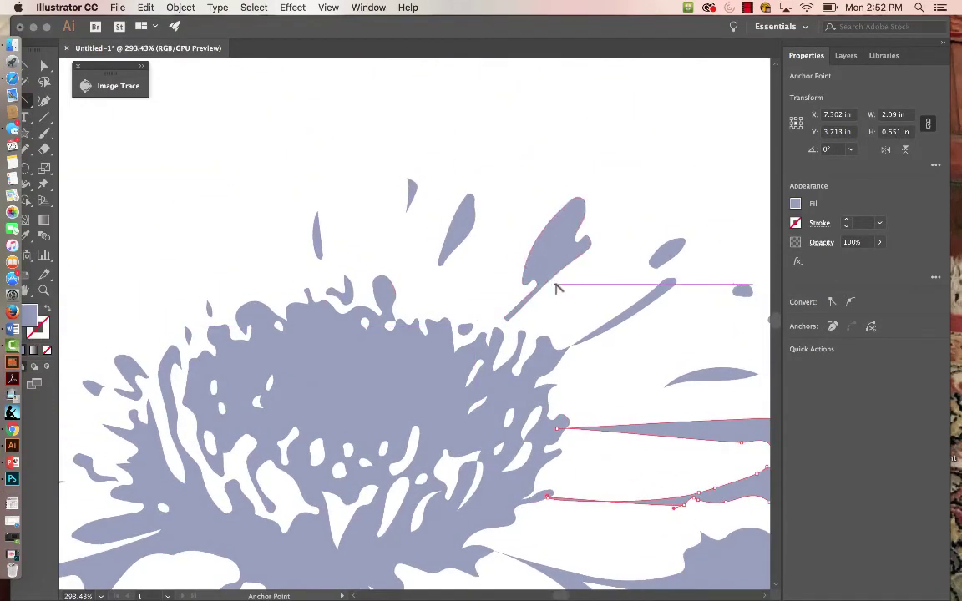
left_click(554, 244)
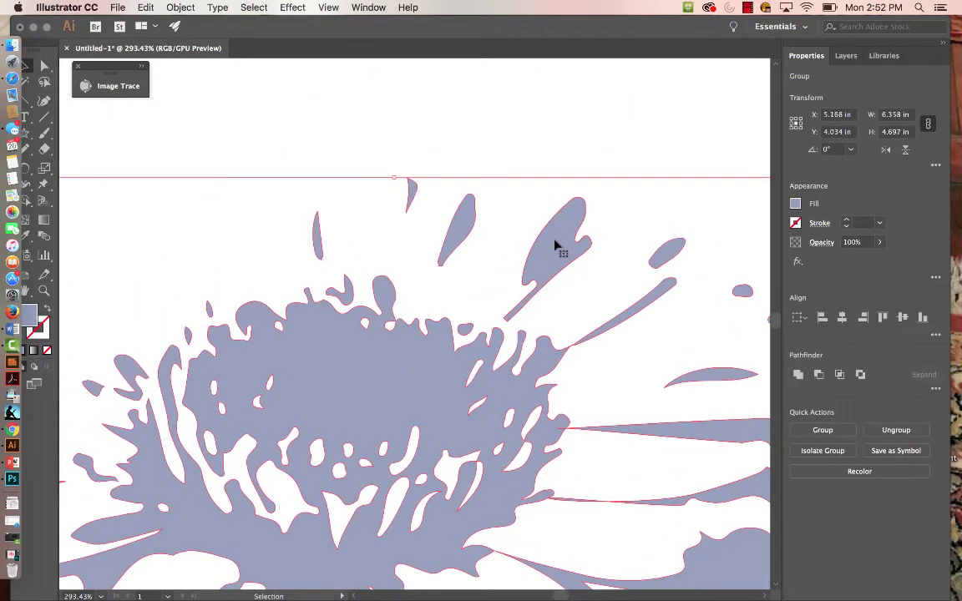
key("n")
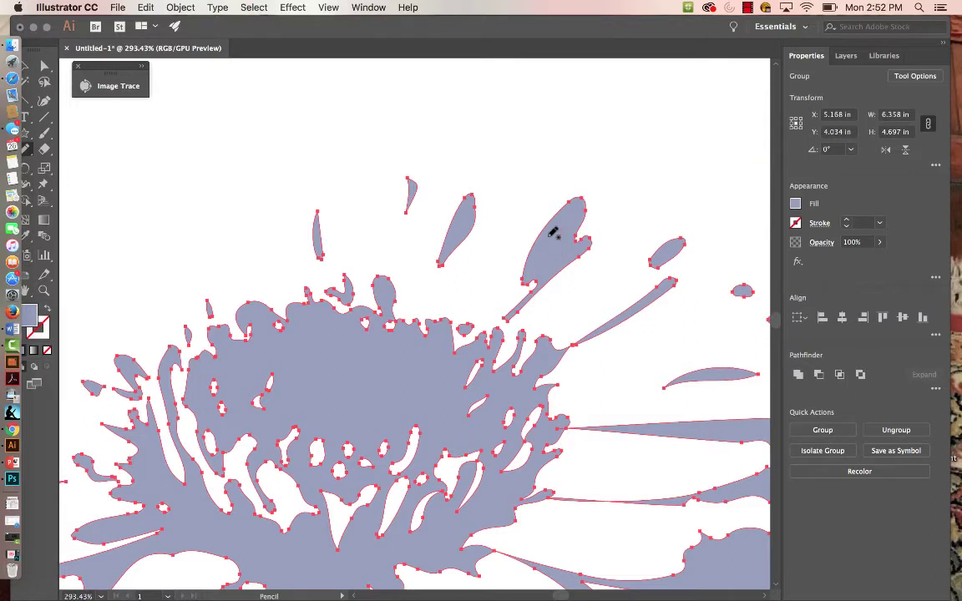
left_click(504, 332, "super")
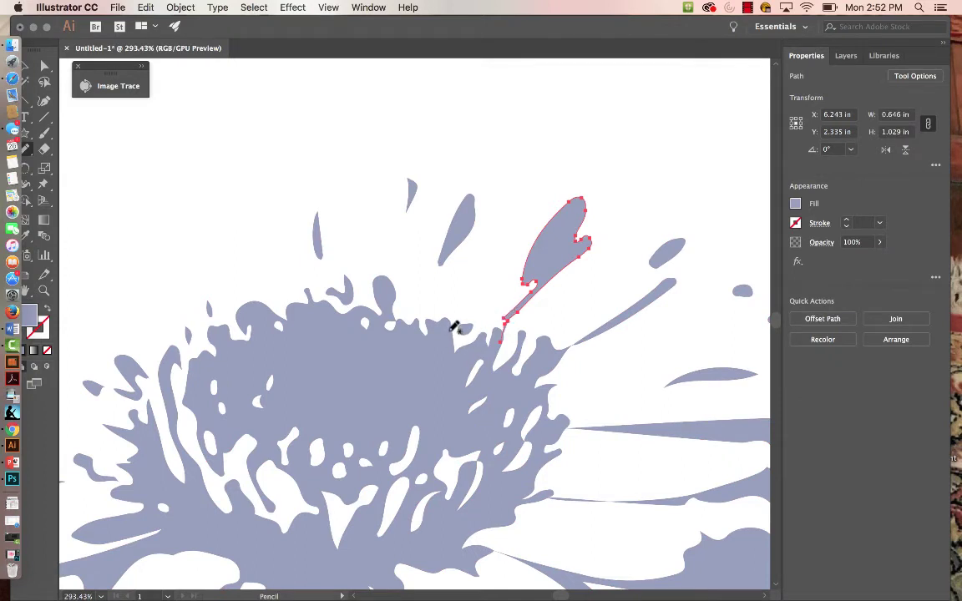
- Redraw the top outline of the flower center with the Pencil tool to form a thin stem reaching the narrow petal above it
key("v")
left_click(438, 355)
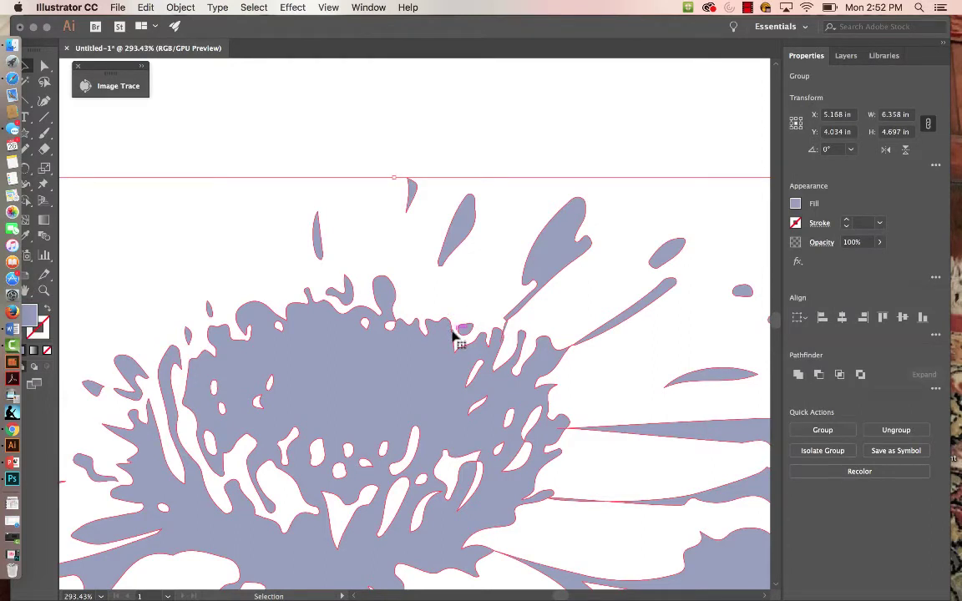
key("n")
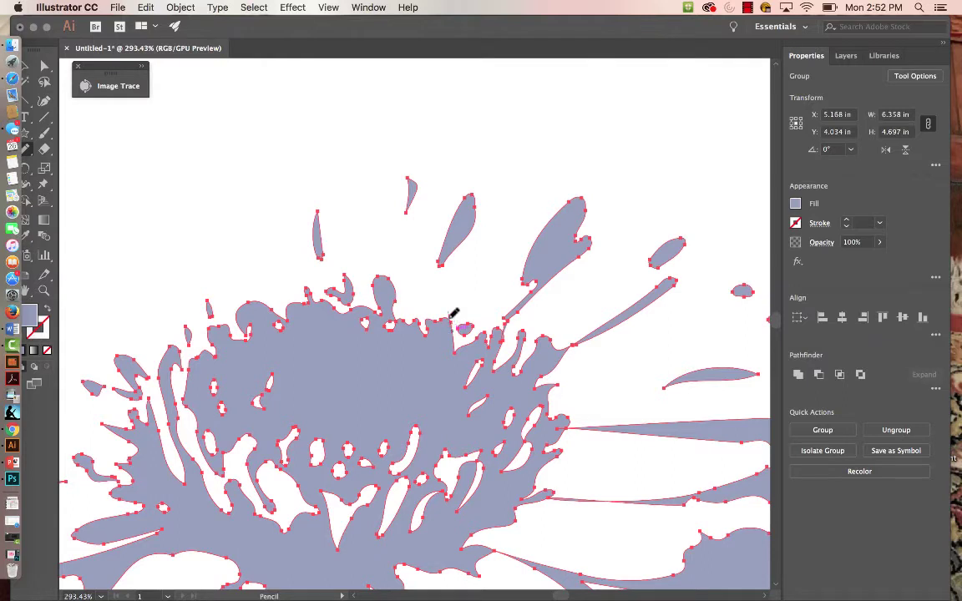
mouse_move(450, 318)
left_mouse_down()
mouse_move(441, 263)
mouse_move(443, 319)
left_mouse_up()
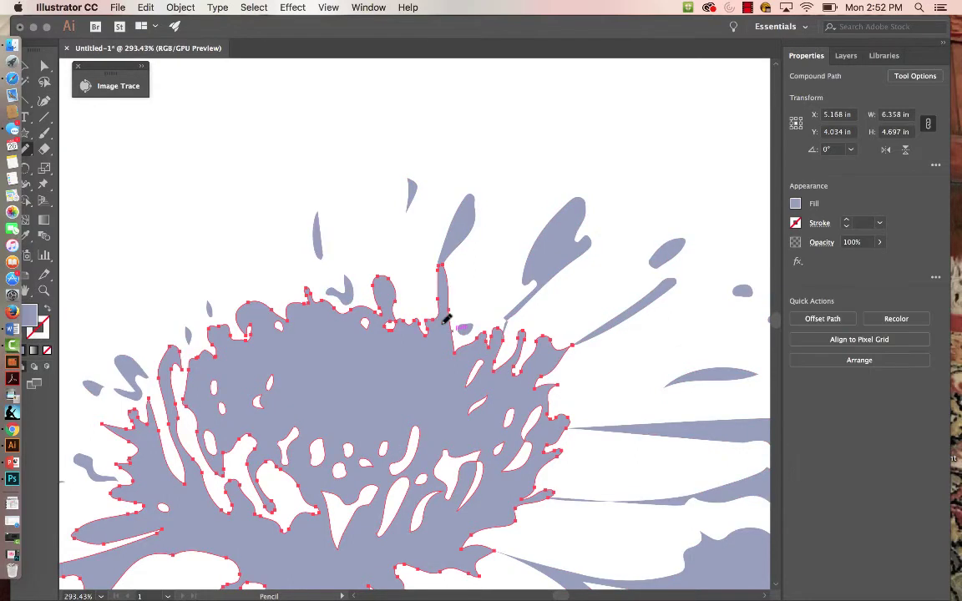
- Extend the narrow petal's top with the Pencil tool into a curved strip that reaches the tip of the notched petal
key("v")
left_click(468, 213)
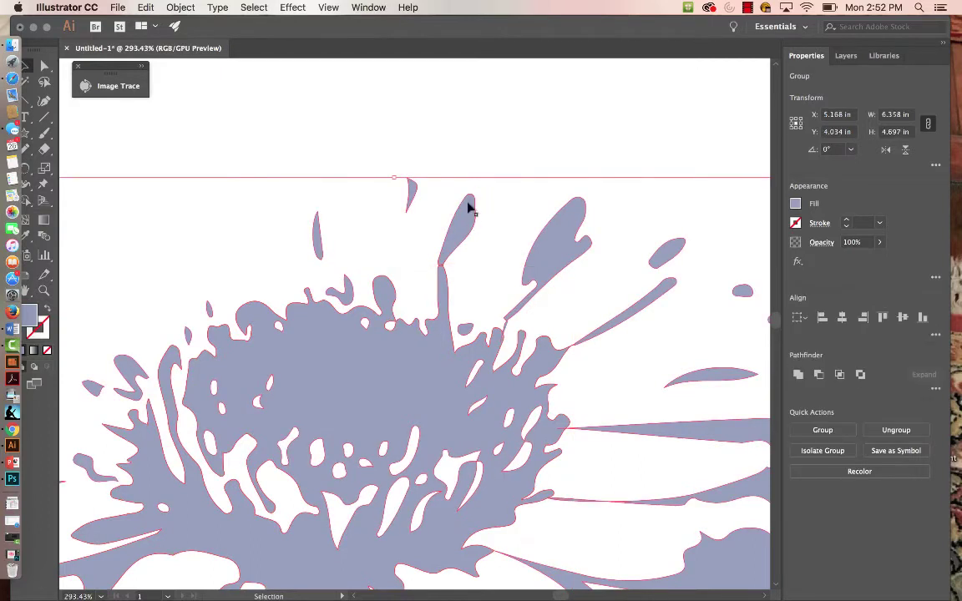
key("n")
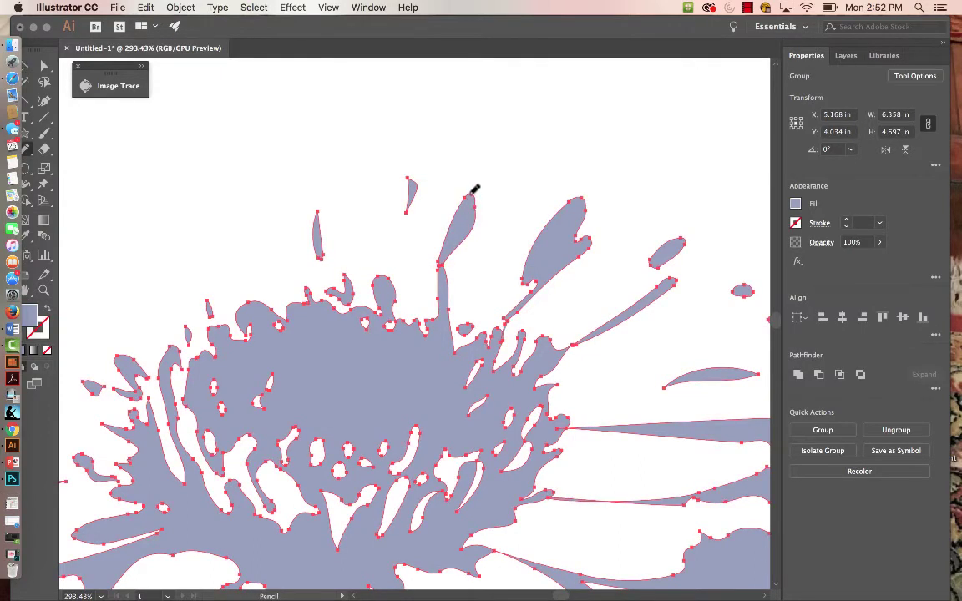
mouse_move(470, 192)
left_mouse_down()
mouse_move(570, 183)
mouse_move(584, 197)
mouse_move(472, 193)
left_mouse_up()
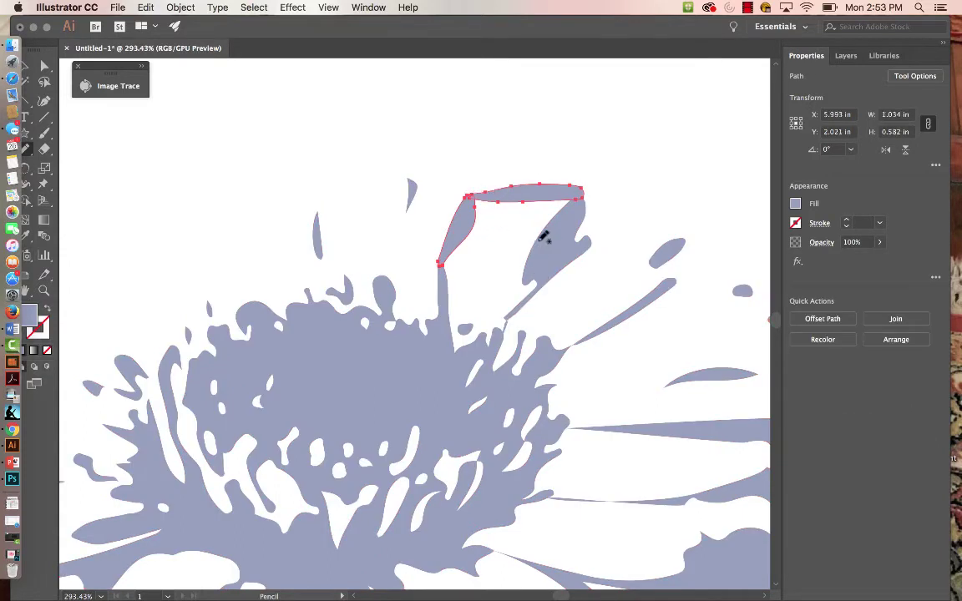
- Slim the curved strip above the flower center by reshaping its inner edge with the Anchor Point tool, and deselect it
key("shift+c")
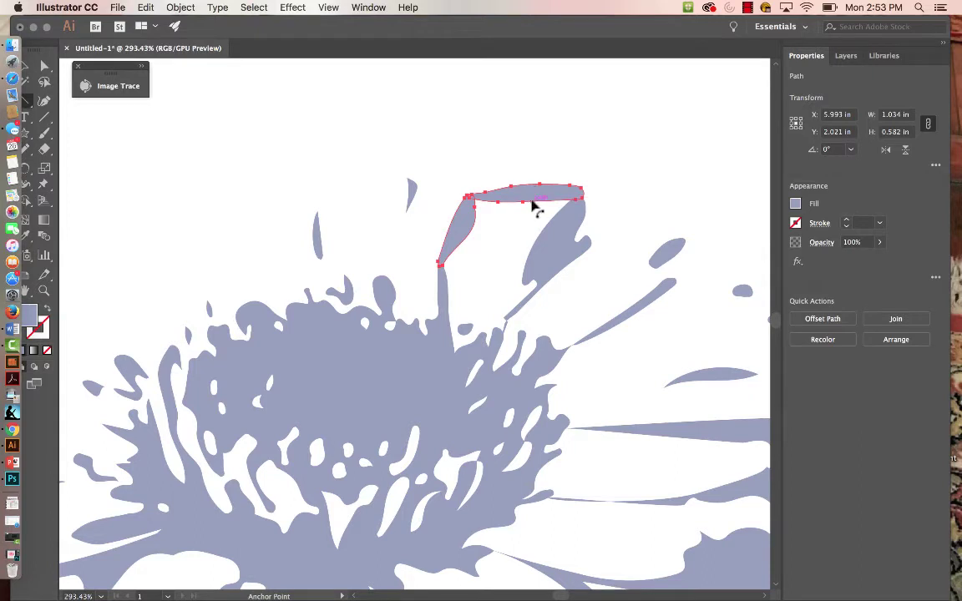
left_click_drag(533, 203, 491, 204)
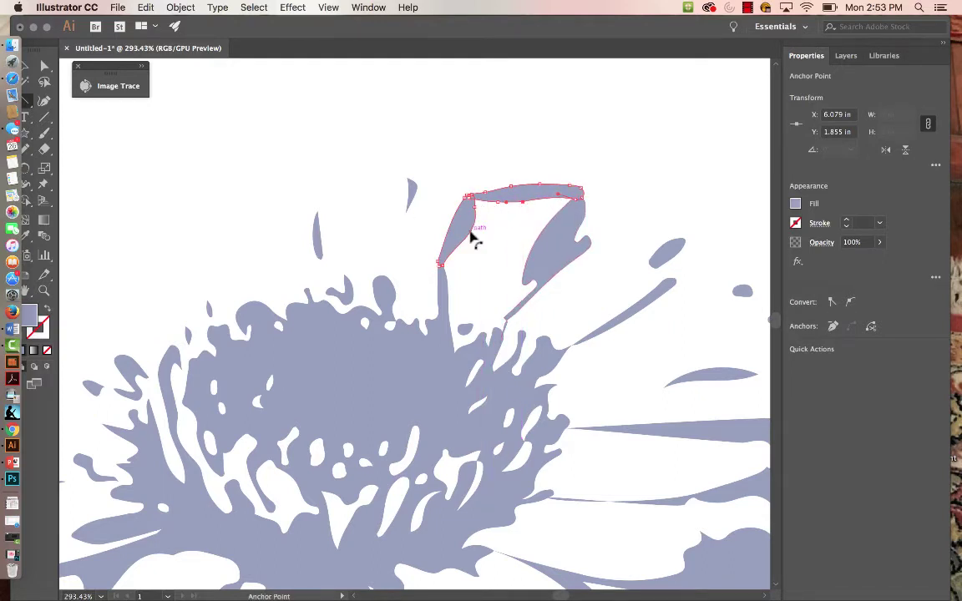
left_click_drag(472, 239, 468, 217)
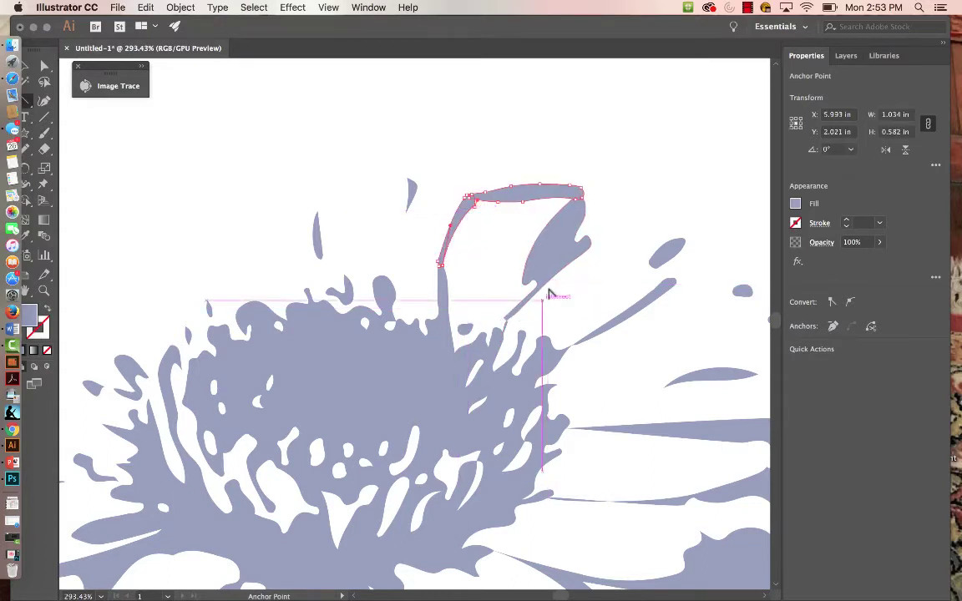
key("v")
key("super+0")
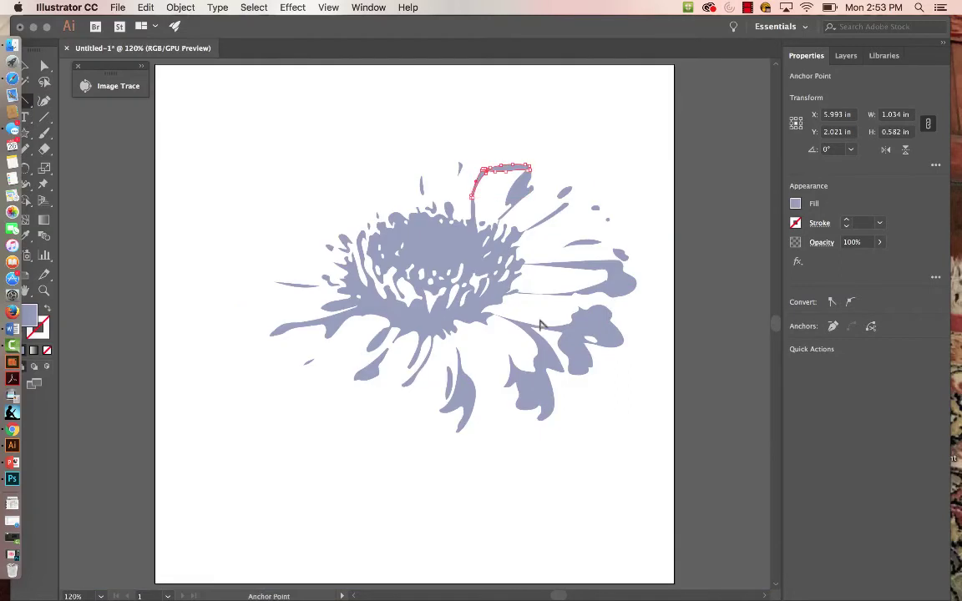
left_click(553, 489)
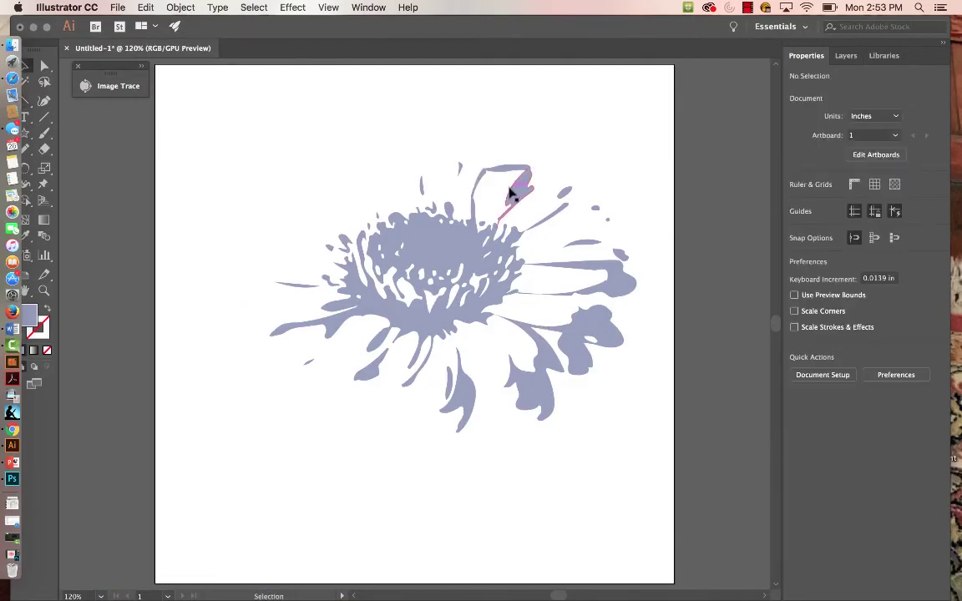
- Smooth the inner edge of the curved strip above the flower center with the Smooth tool
left_click(507, 197)
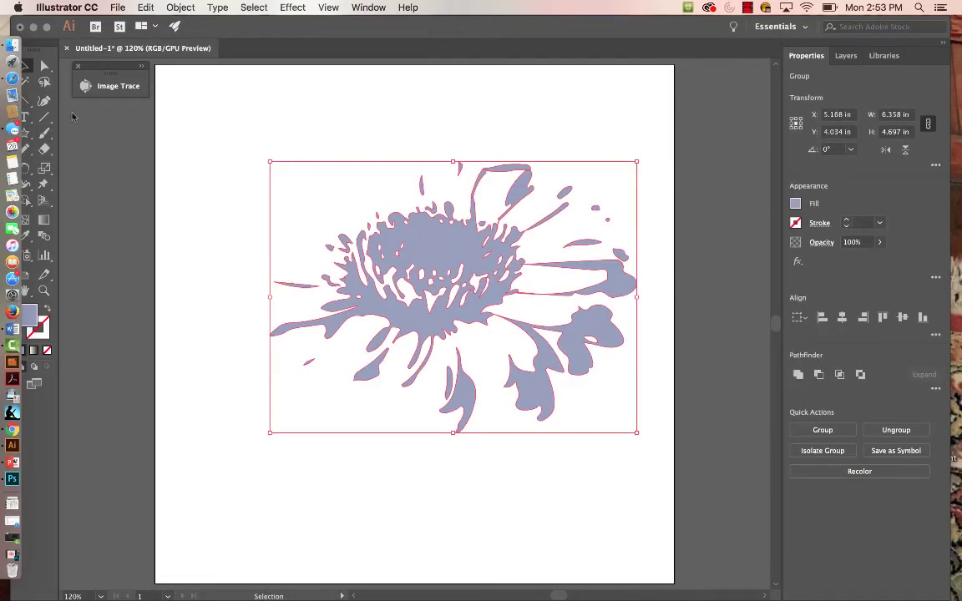
left_click_drag(28, 151, 88, 181)
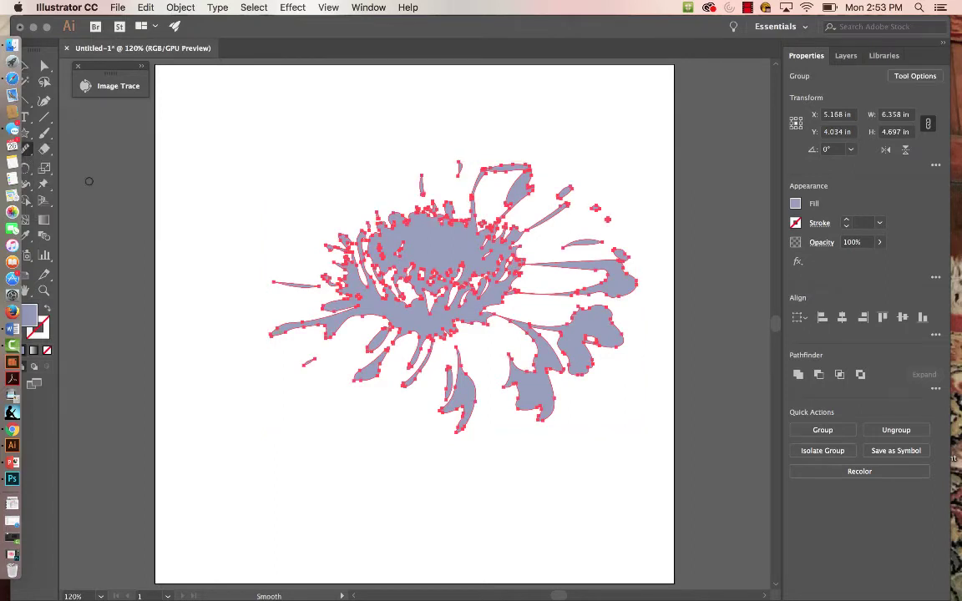
left_click(495, 171, "super")
mouse_move(499, 173)
left_mouse_down()
mouse_move(475, 186)
mouse_move(502, 163)
mouse_move(473, 181)
mouse_move(501, 174)
left_mouse_up()
key("v")
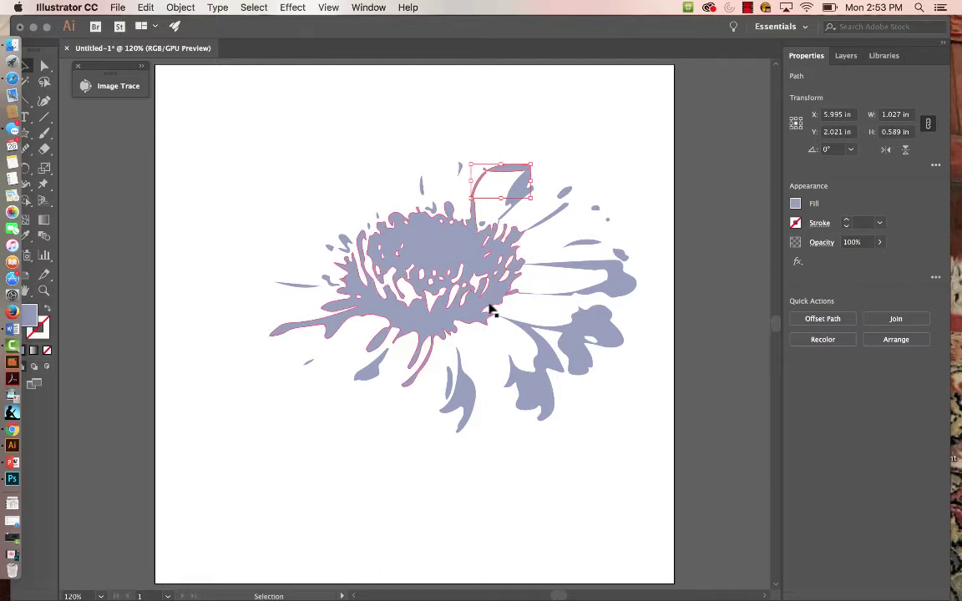
left_click(575, 127)
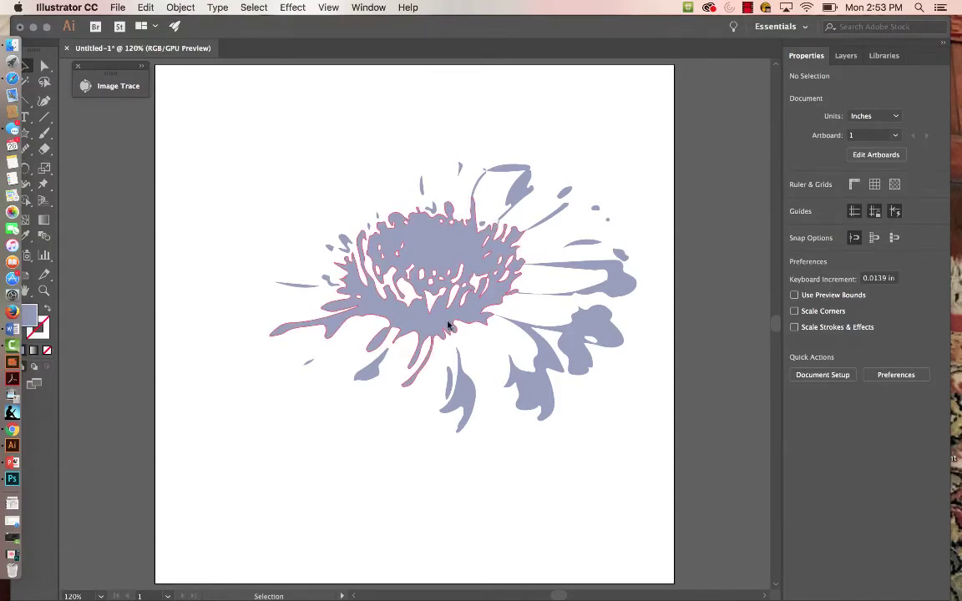
- Isolate the small stray sliver beyond the flower's lower-left petals through its nested groups, delete it and exit isolation mode
left_click(309, 366)
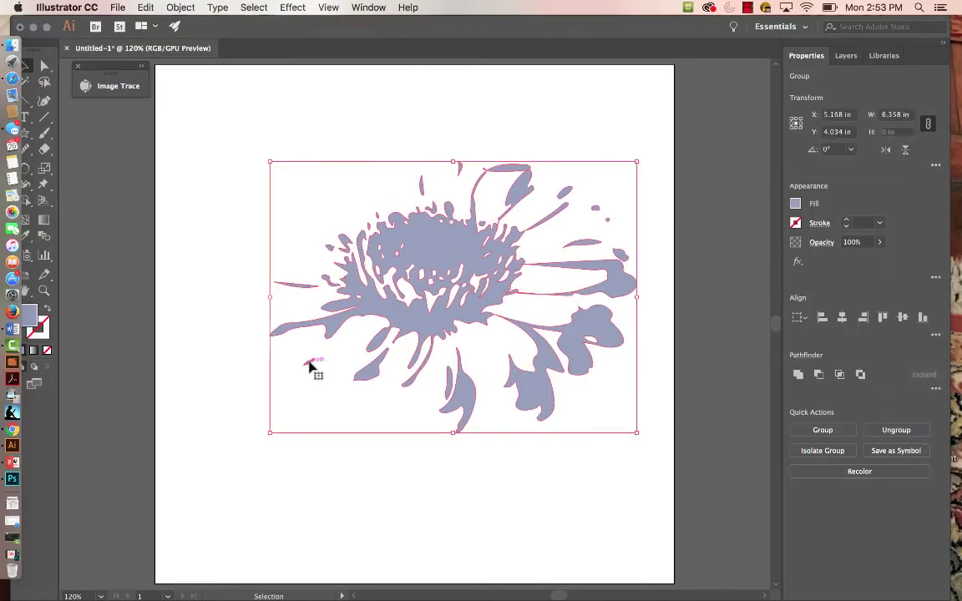
double_click(309, 366)
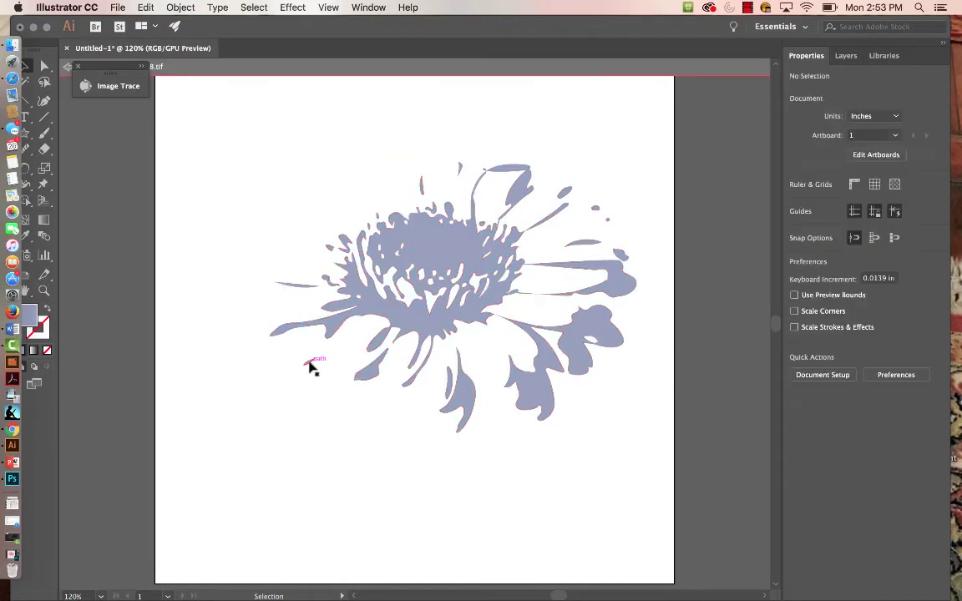
left_click(309, 365)
double_click(309, 365)
left_click(309, 366)
double_click(309, 365)
left_click(309, 366)
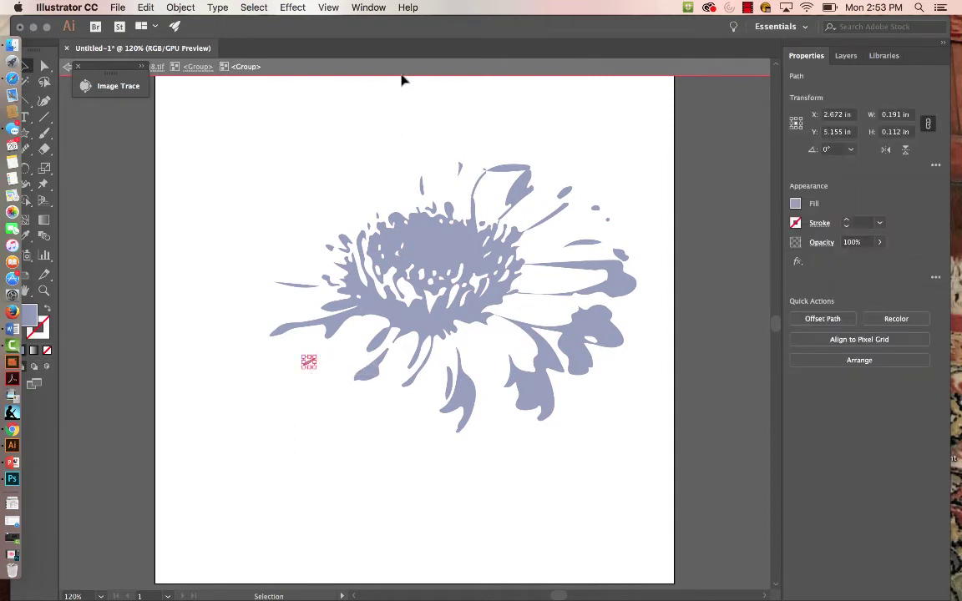
left_click(649, 152)
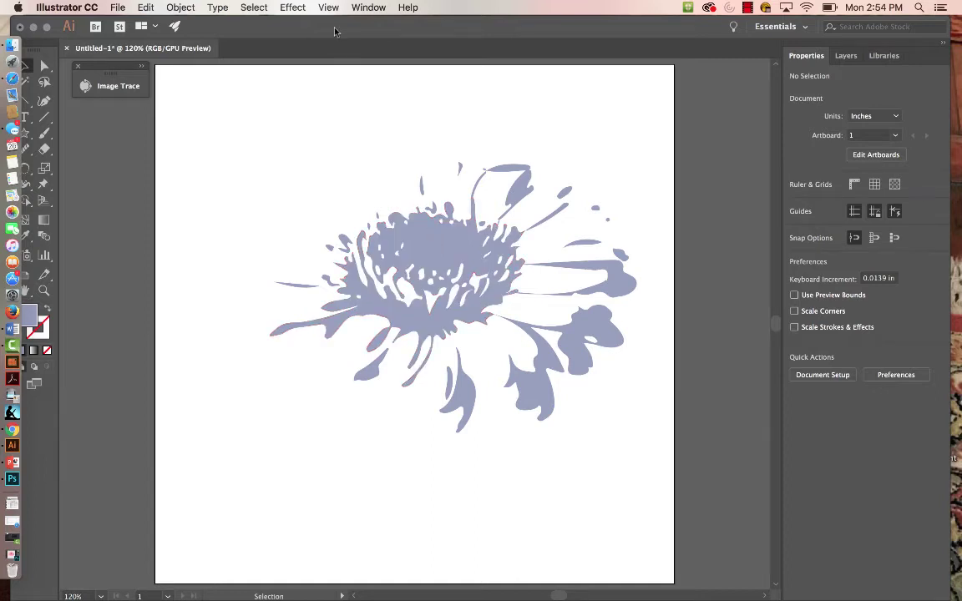
- Outline a rounded petal on the flower's lower left with the Paintbrush and another on its upper right with the Blob Brush
left_click_drag(334, 31, 356, 31)
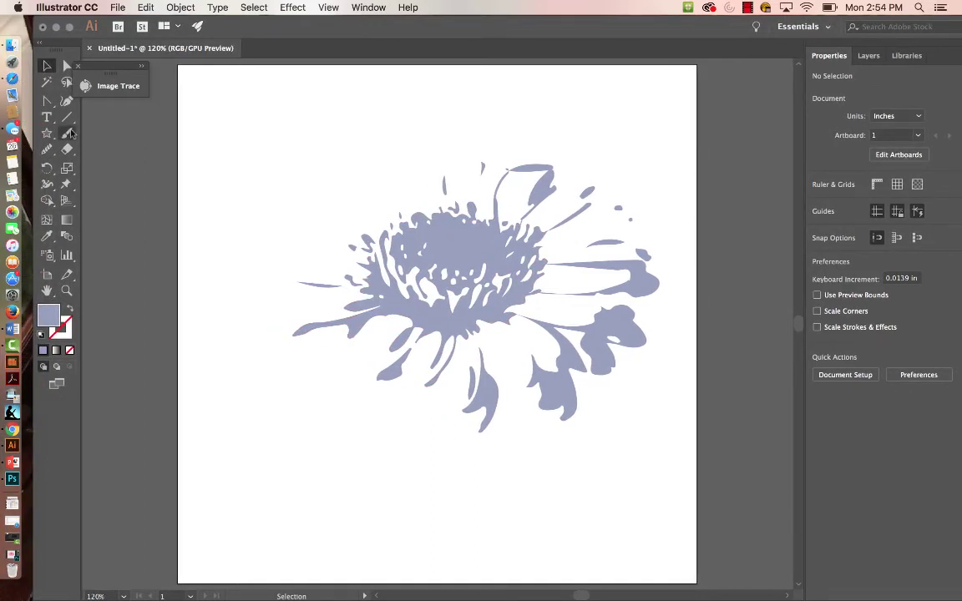
left_click(70, 134)
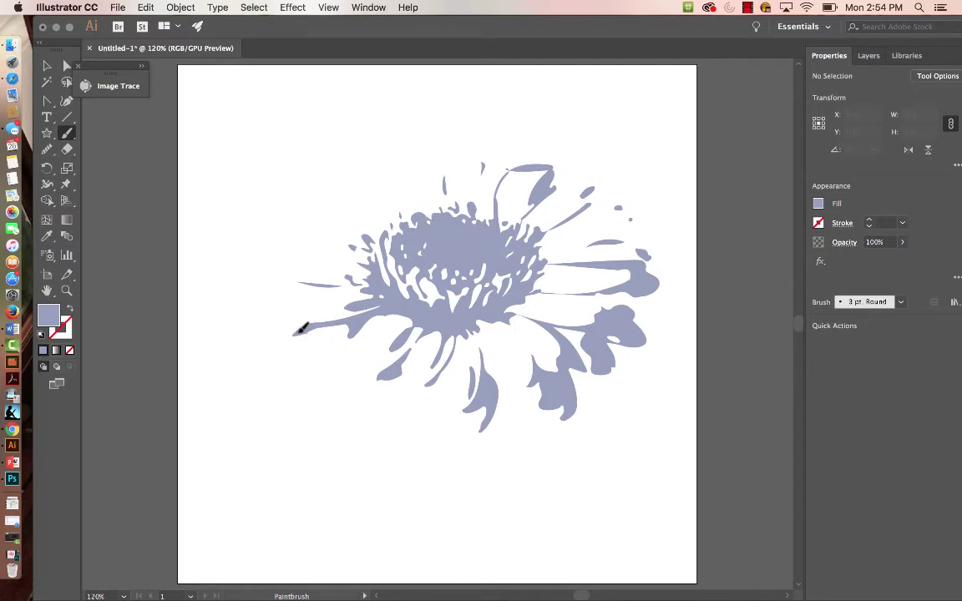
mouse_move(298, 328)
left_mouse_down()
mouse_move(293, 363)
mouse_move(308, 366)
mouse_move(409, 328)
left_mouse_up()
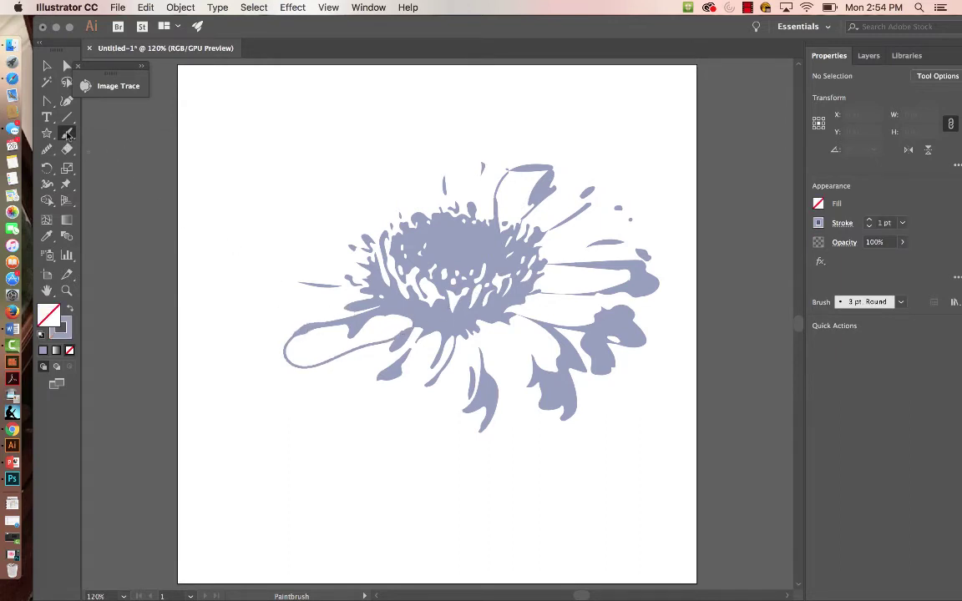
left_click_drag(68, 134, 99, 144)
mouse_move(589, 201)
left_mouse_down()
mouse_move(627, 198)
mouse_move(635, 211)
mouse_move(615, 230)
mouse_move(509, 223)
mouse_move(479, 235)
left_mouse_up()
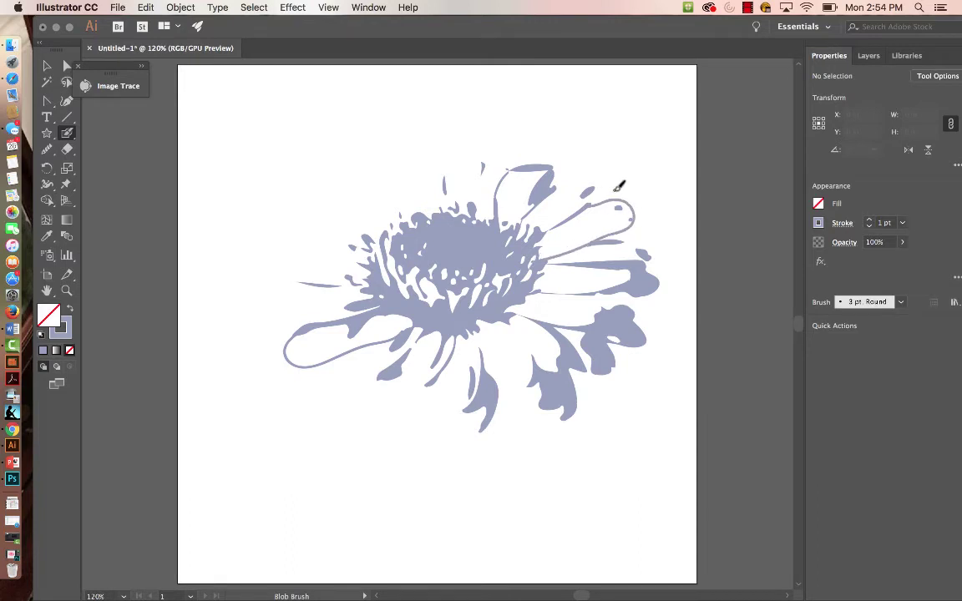
- Reshape the inner end of the lower-left petal's brush path with the Curvature tool and extend it slightly toward the flower center
key("a")
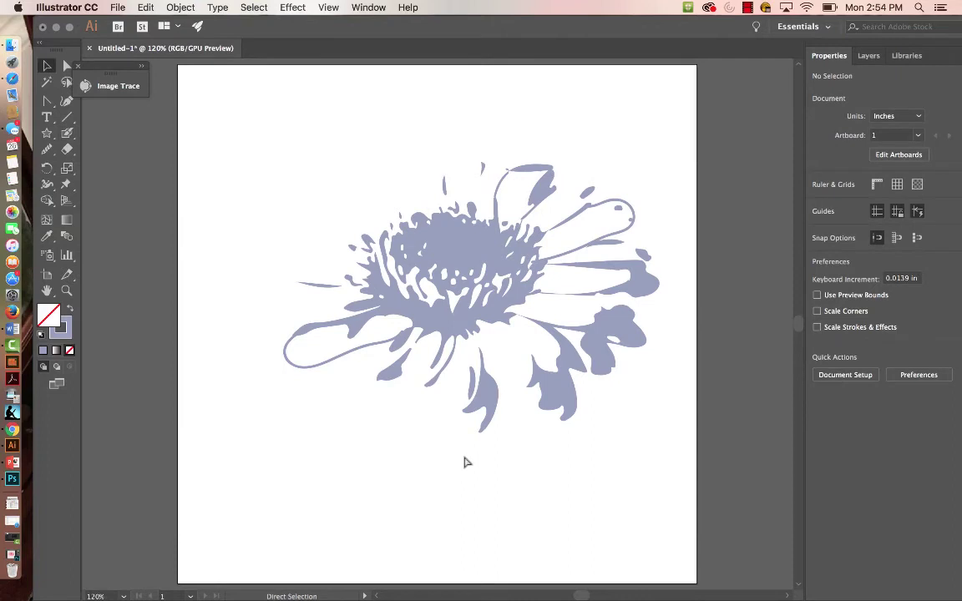
key("super+equal")
key("super+equal")
key("v")
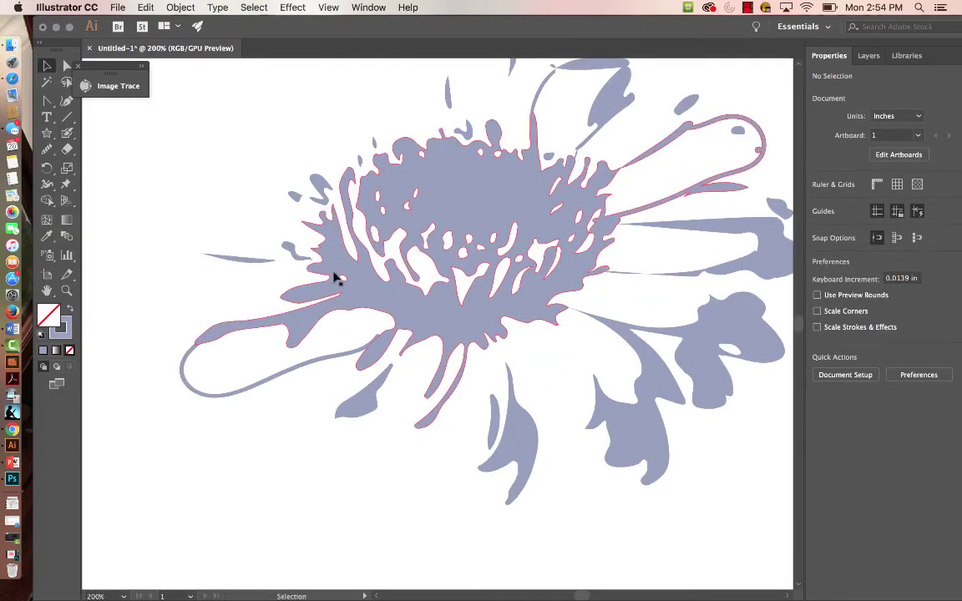
left_click(282, 376)
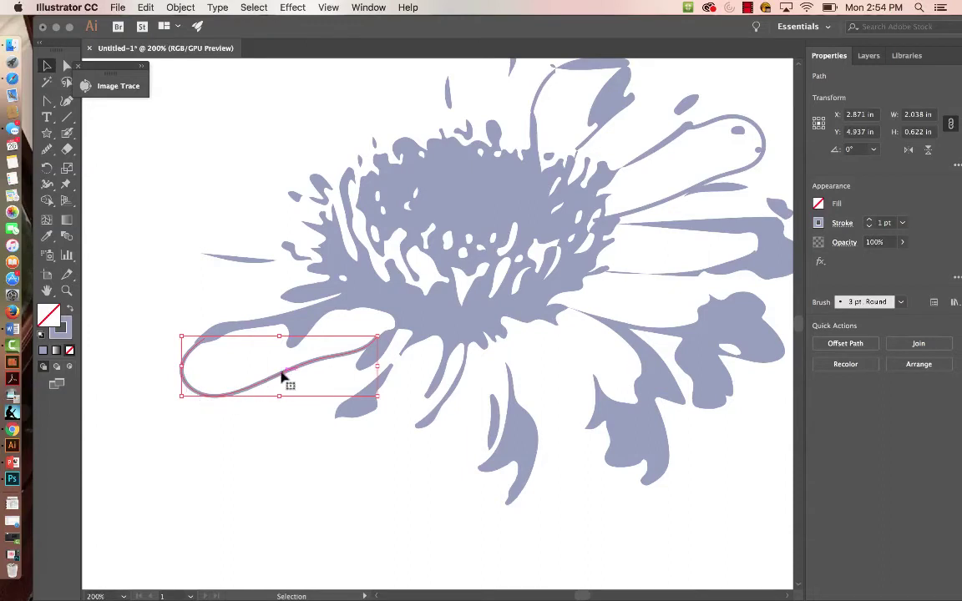
key("z")
left_click_drag(281, 376, 365, 376)
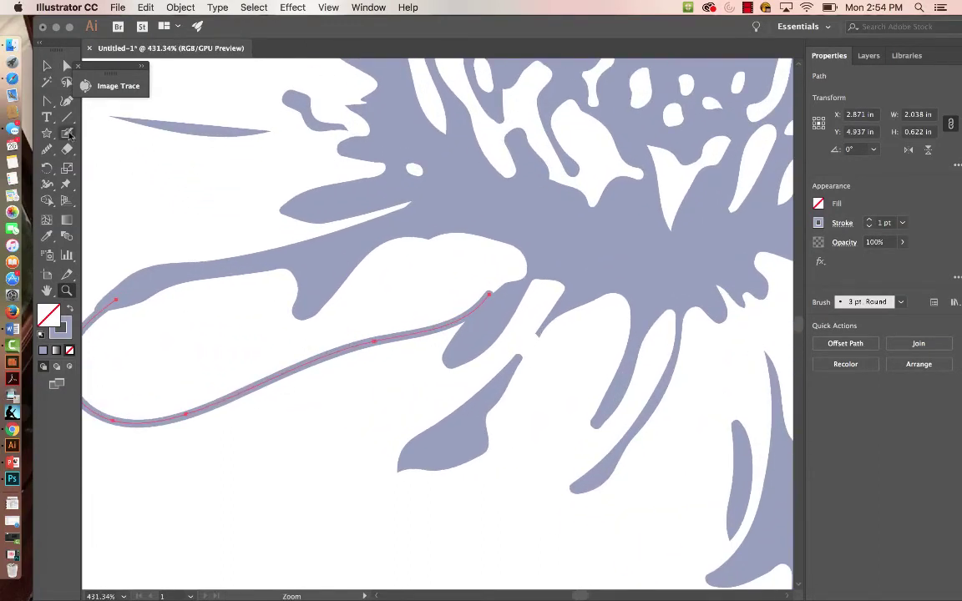
left_click(67, 100)
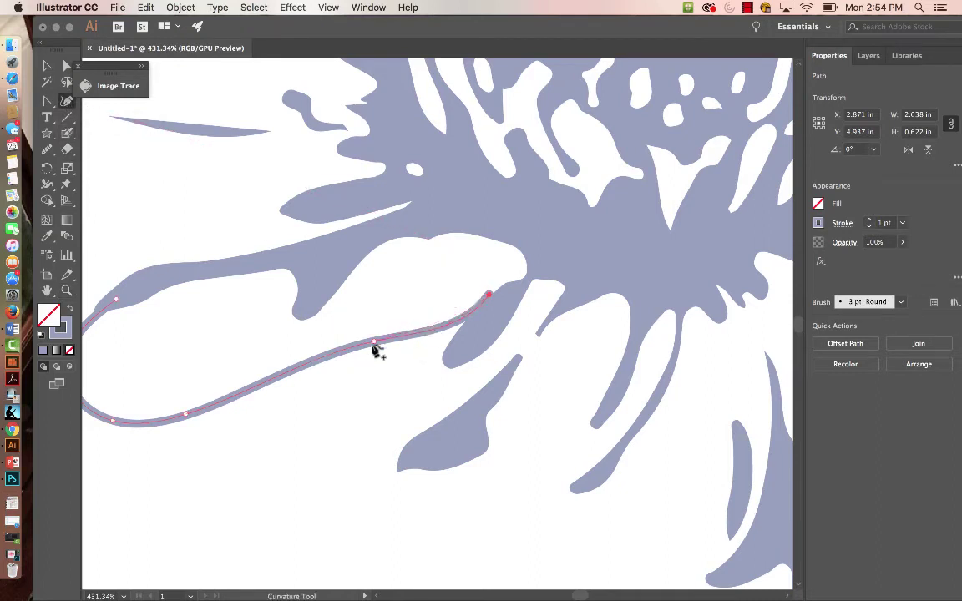
left_click_drag(373, 343, 402, 316)
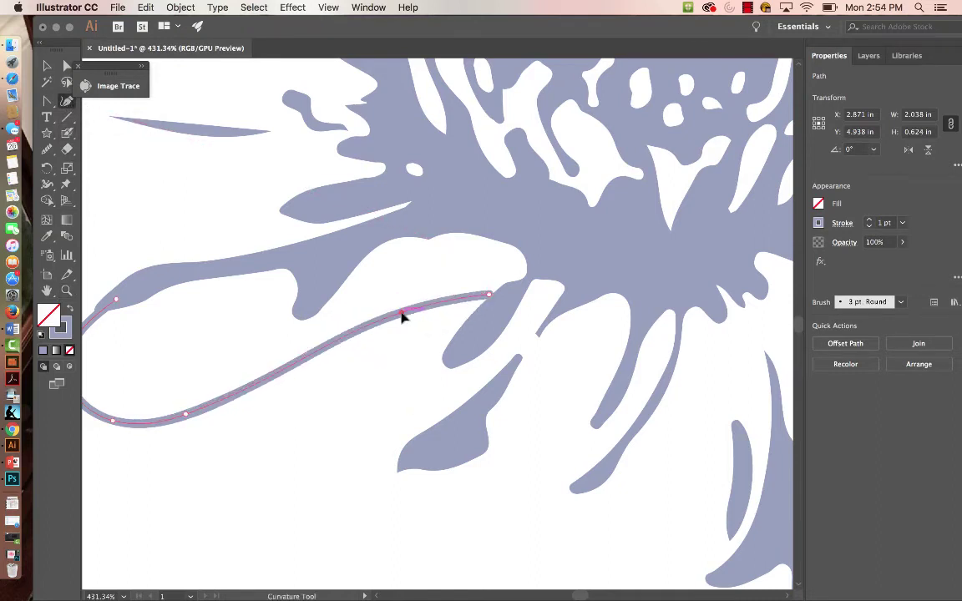
left_click(503, 298)
- Join the upper arm of the rounded upper-right petal to the flower center with a Blob Brush stroke
left_click_drag(618, 255, 157, 473)
key("v")
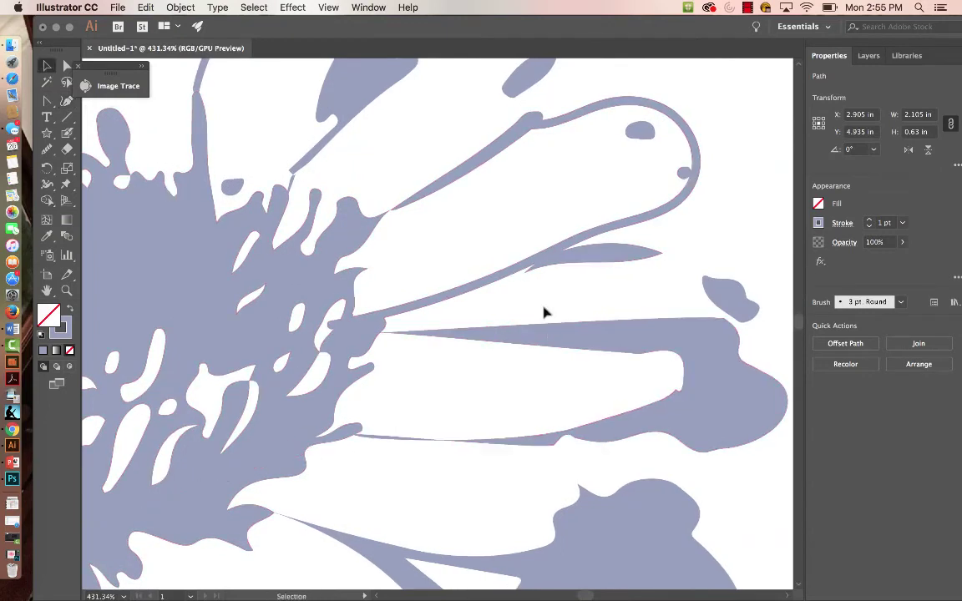
left_click(619, 226)
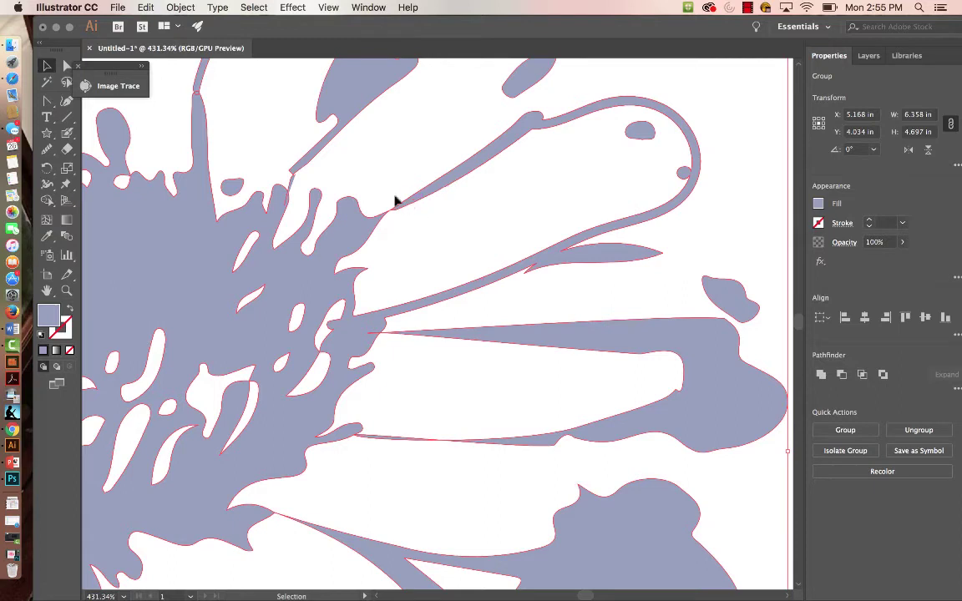
left_click_drag(66, 133, 105, 146)
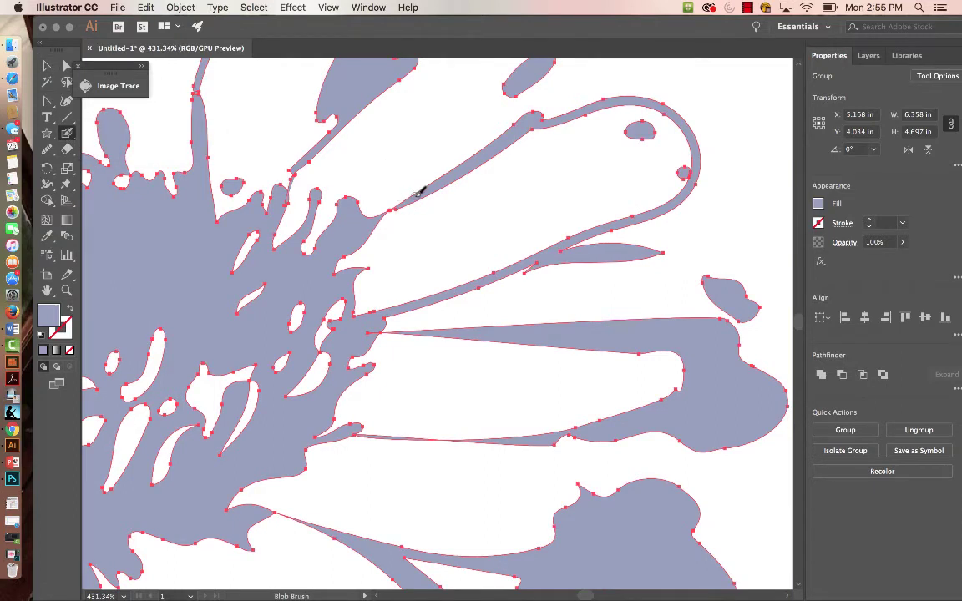
key("super+shift+a")
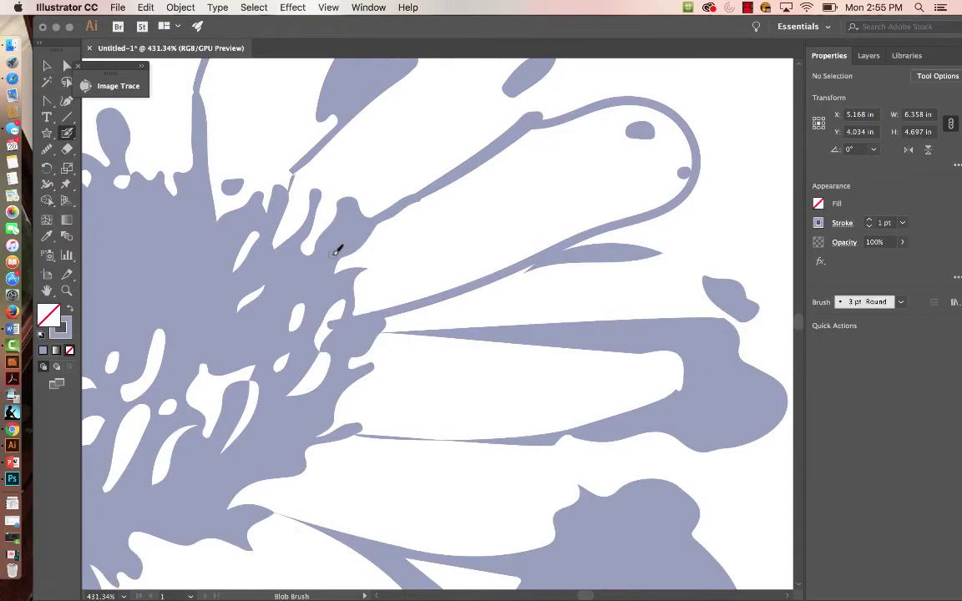
key("v")
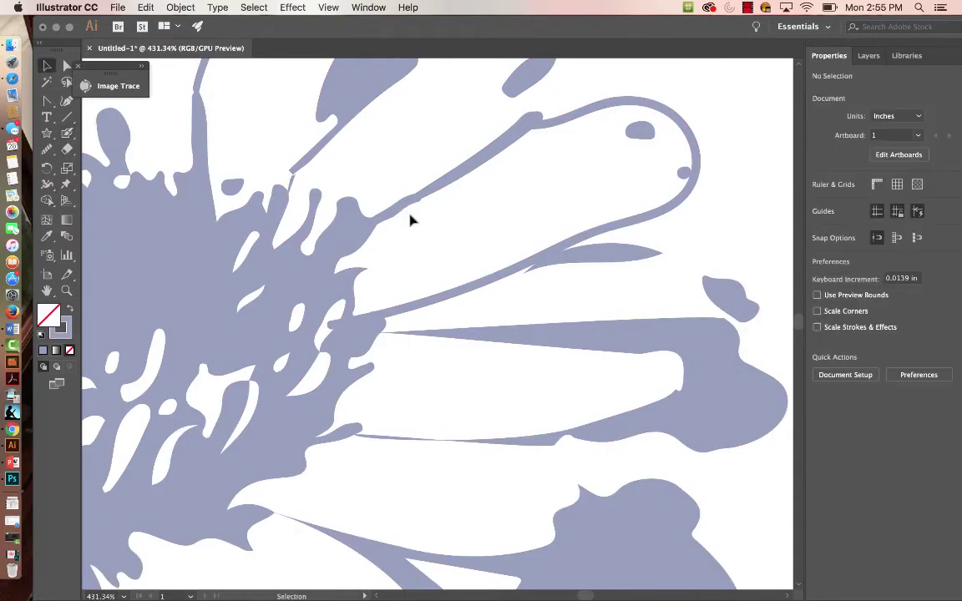
- Reshape the inner edges of the rounded upper-right petal's lower and upper arms with the Anchor Point tool to vary their thickness
left_click(402, 209)
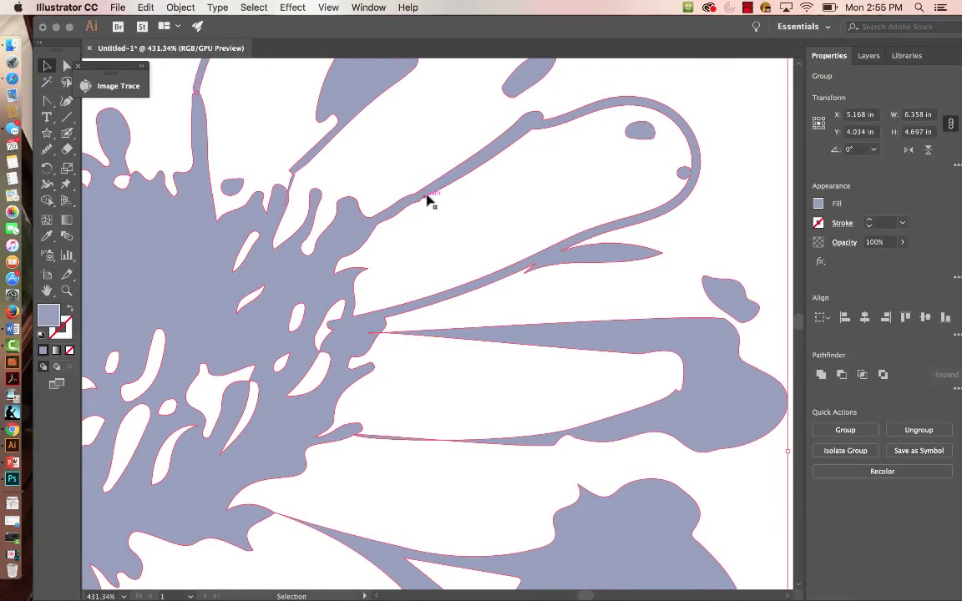
scroll(442, 288, "left", 5)
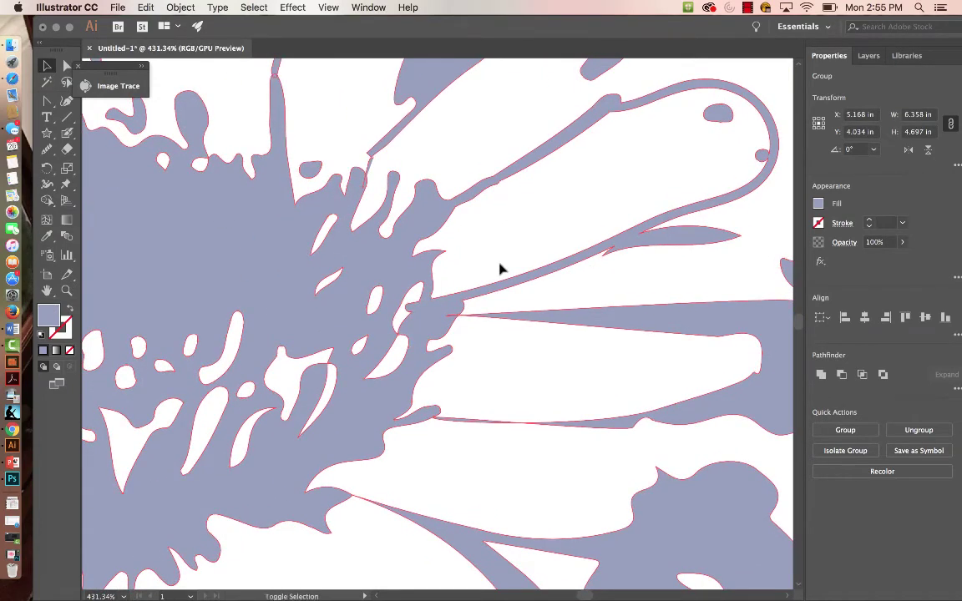
key("shift+c")
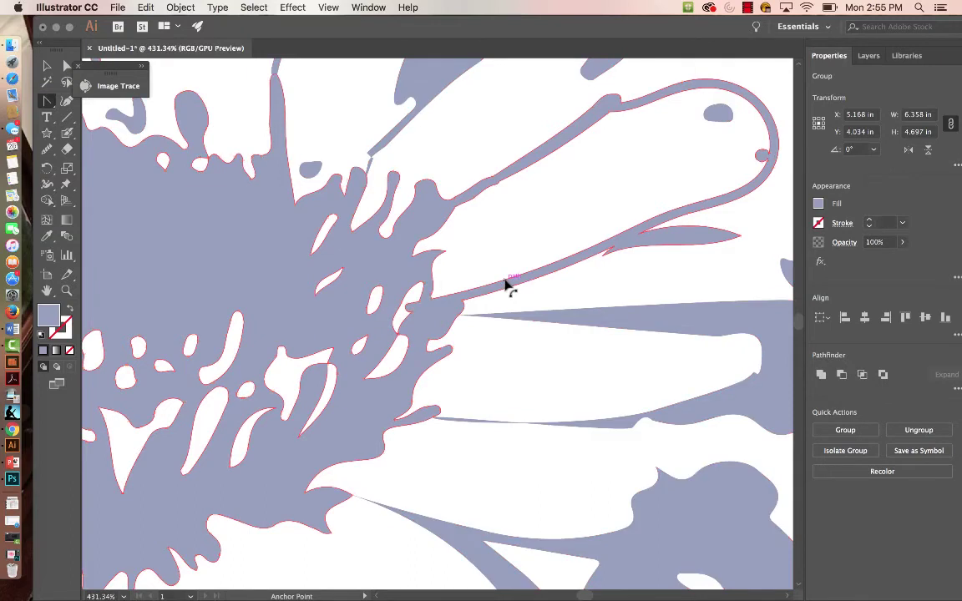
left_click_drag(506, 284, 536, 283)
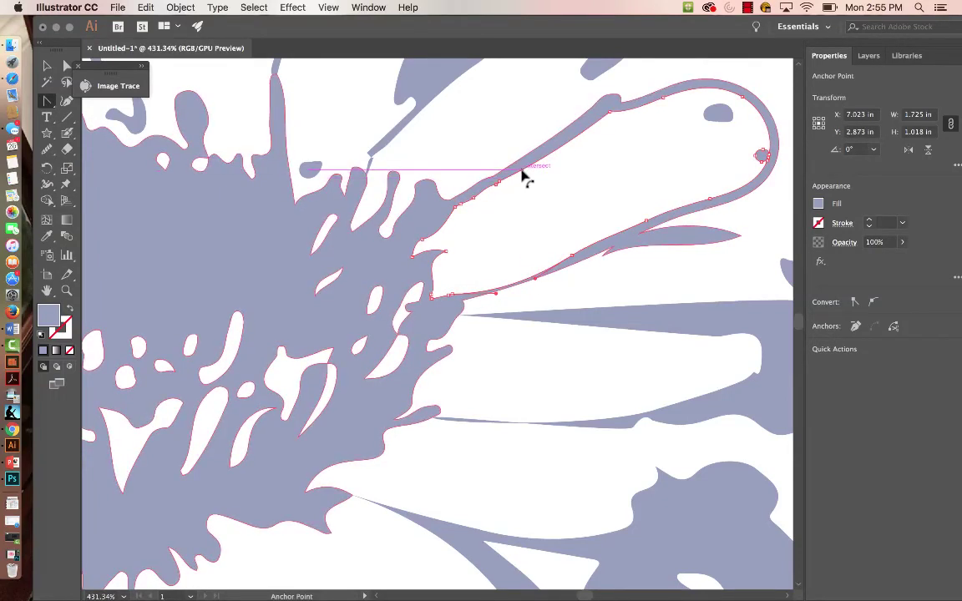
left_click(536, 167)
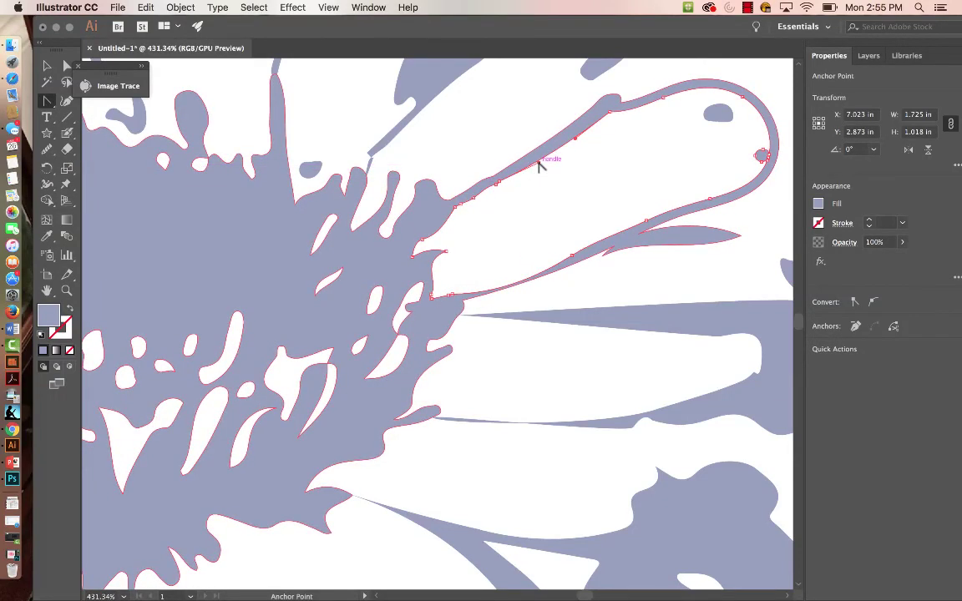
left_click_drag(538, 167, 584, 171)
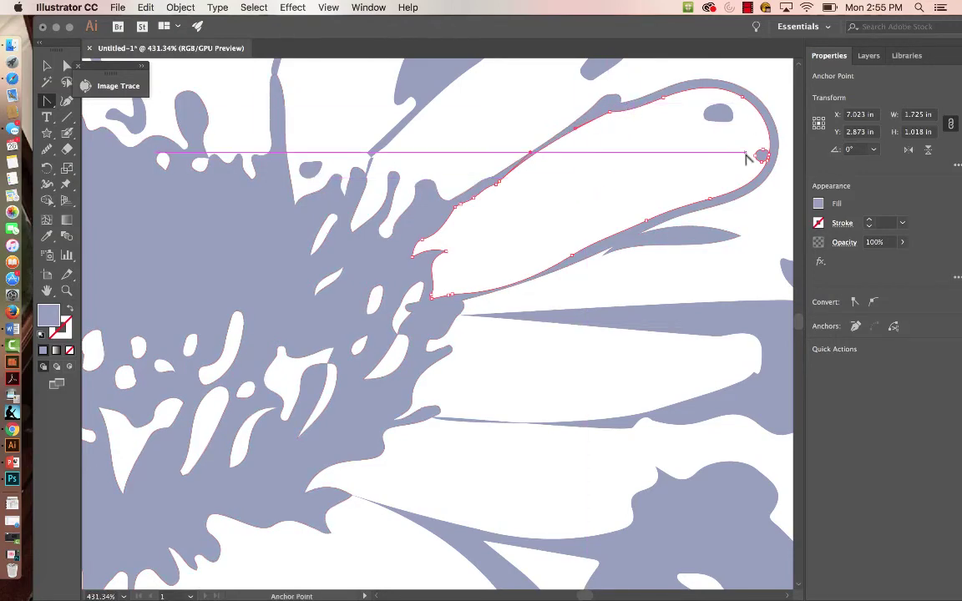
key("super+minus")
left_click_drag(597, 172, 692, 71)
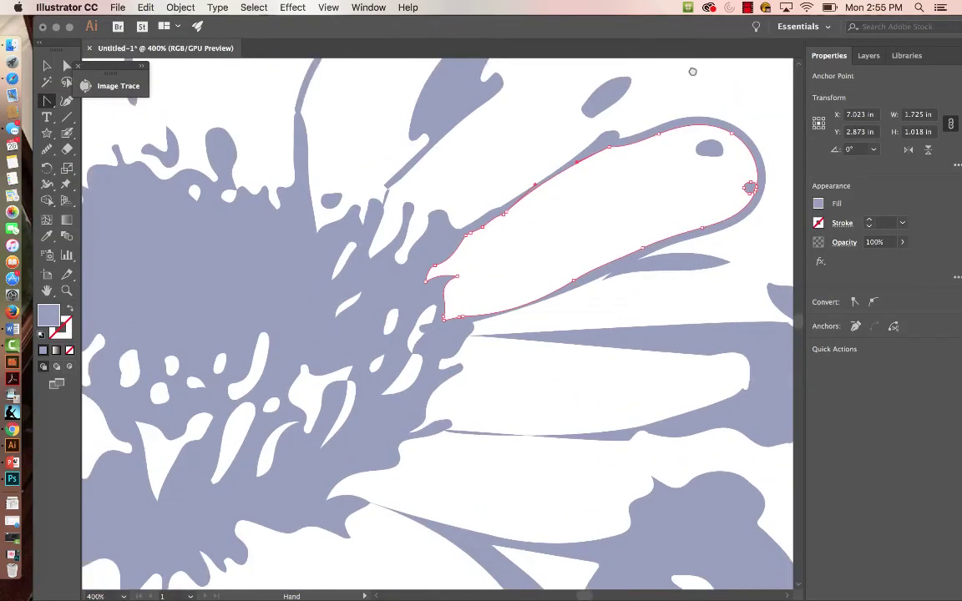
- Expand the appearance of the lower-left petal's brush path into a filled shape
left_click_drag(509, 276, 683, 80)
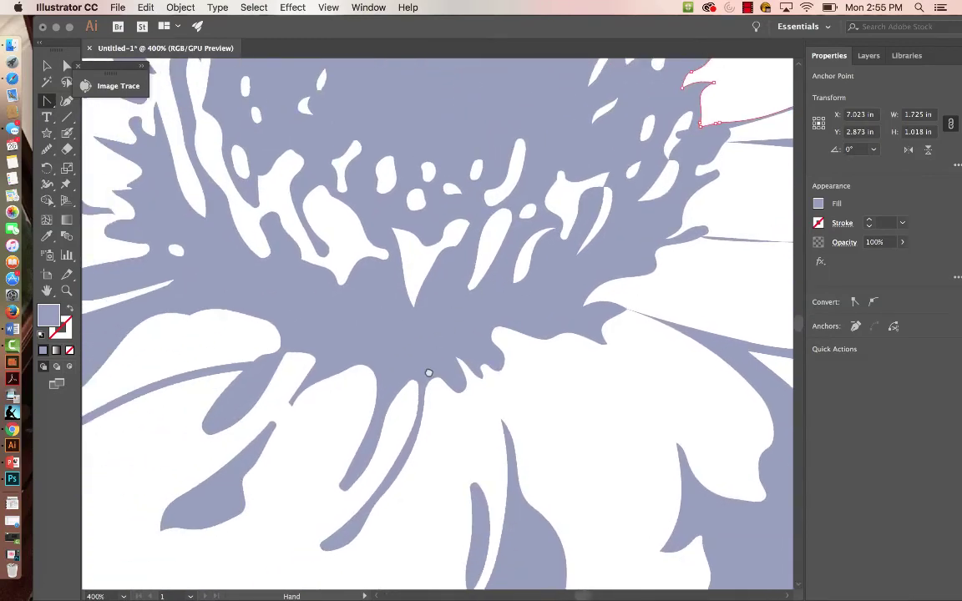
left_click_drag(393, 334, 574, 219)
key("v")
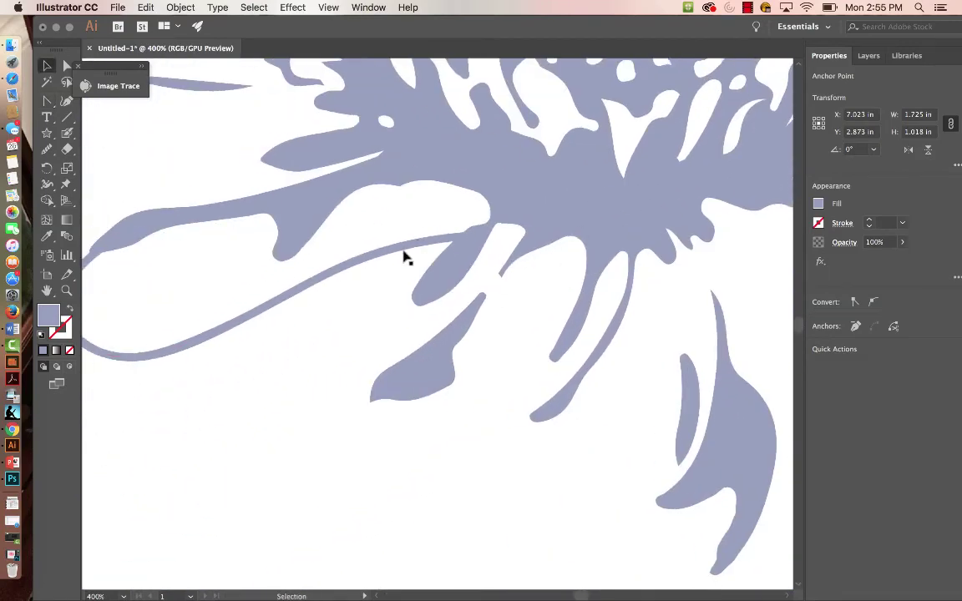
left_click(394, 253)
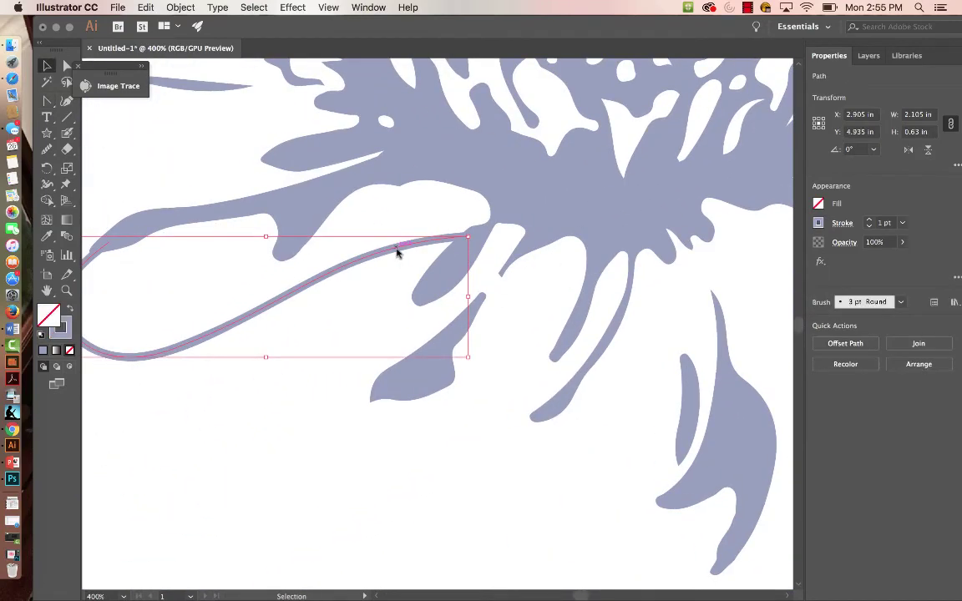
left_click(180, 7)
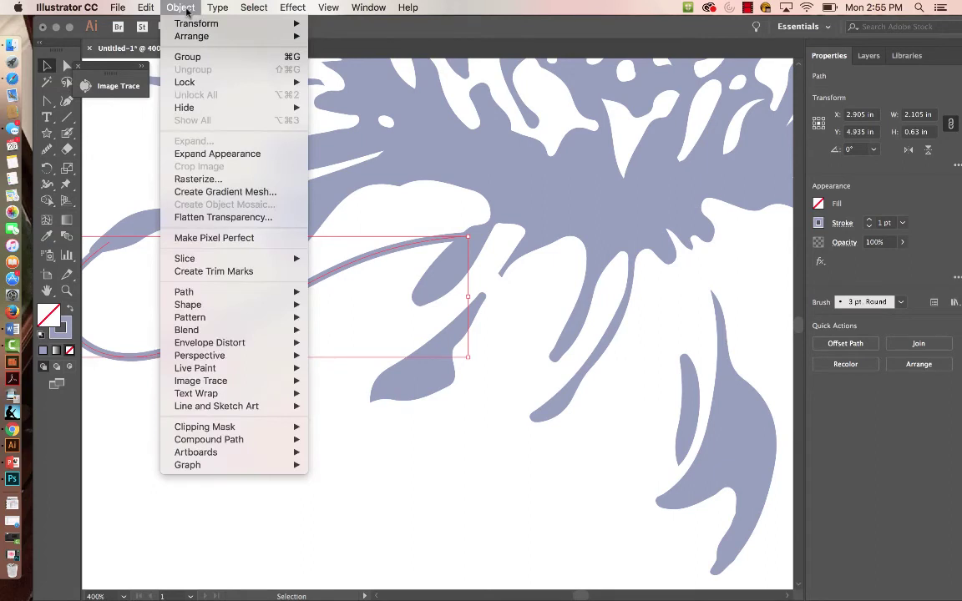
left_click(233, 154)
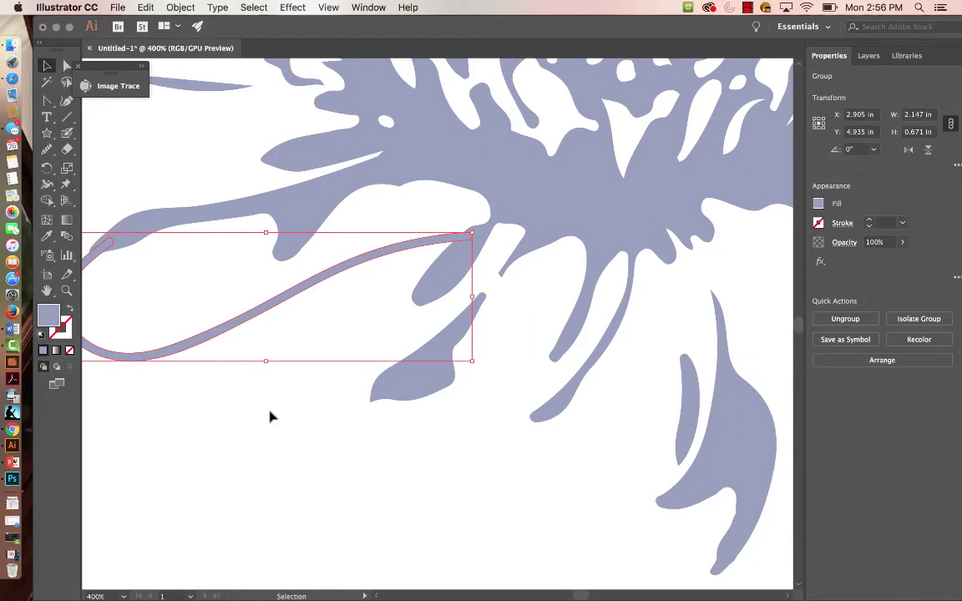
left_click(250, 435)
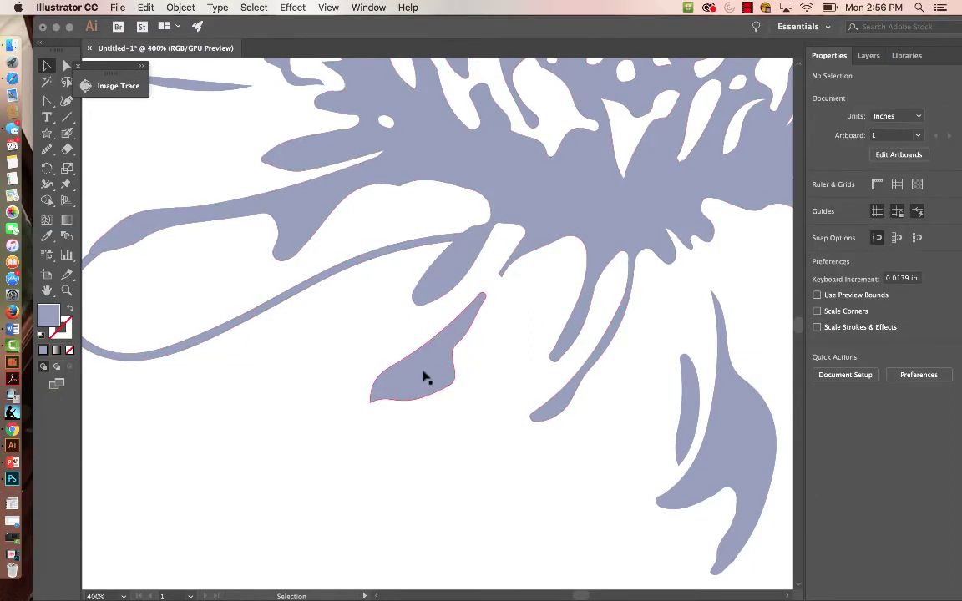
- Delete the rounded lower-left petal outline from the flower
key("super+0")
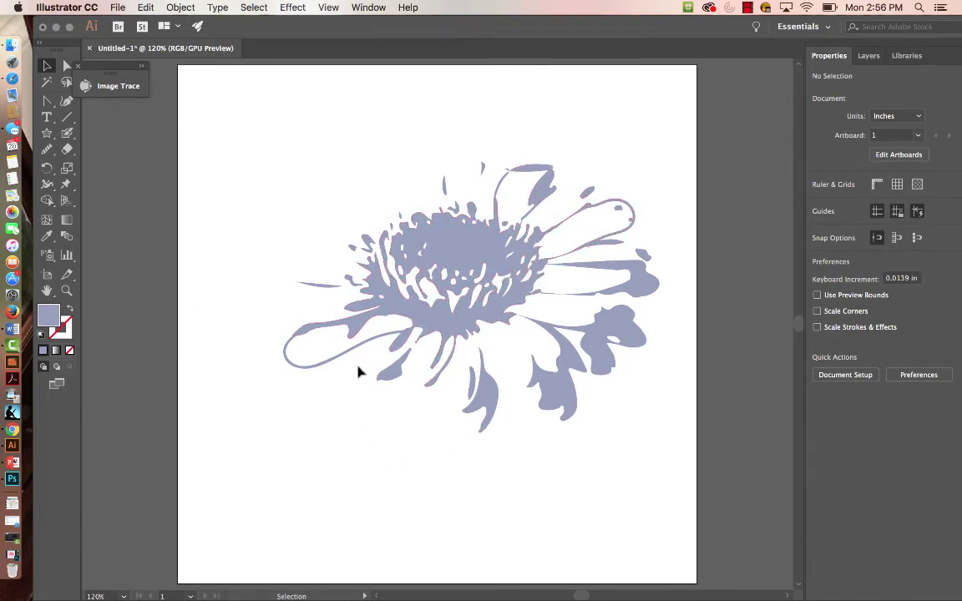
left_click(324, 364)
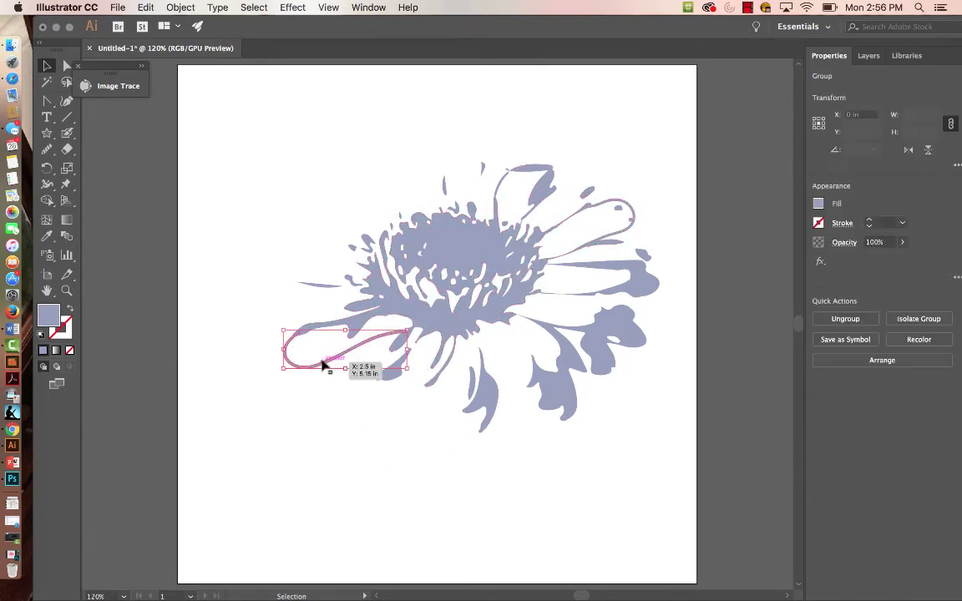
key("Delete")
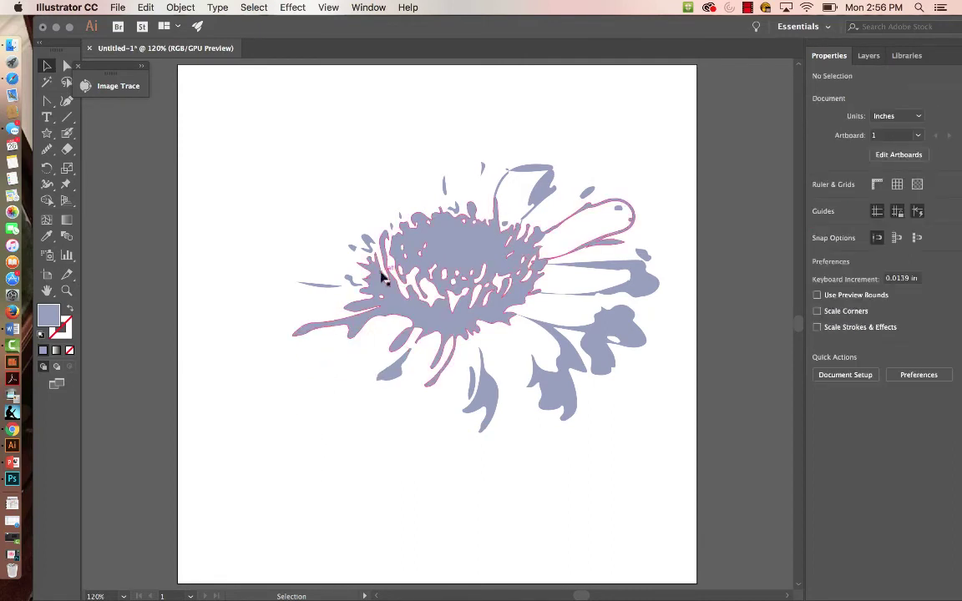
- Join and thicken the upper petal's left arm with a Blob Brush stroke where it meets the petal's top edge
left_click(68, 134)
key("z")
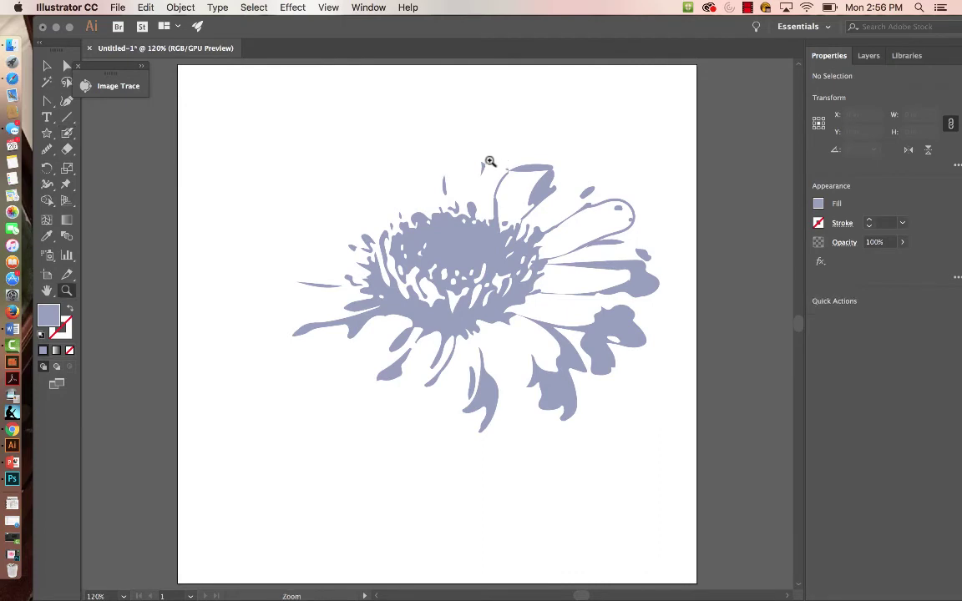
left_click_drag(495, 165, 592, 167)
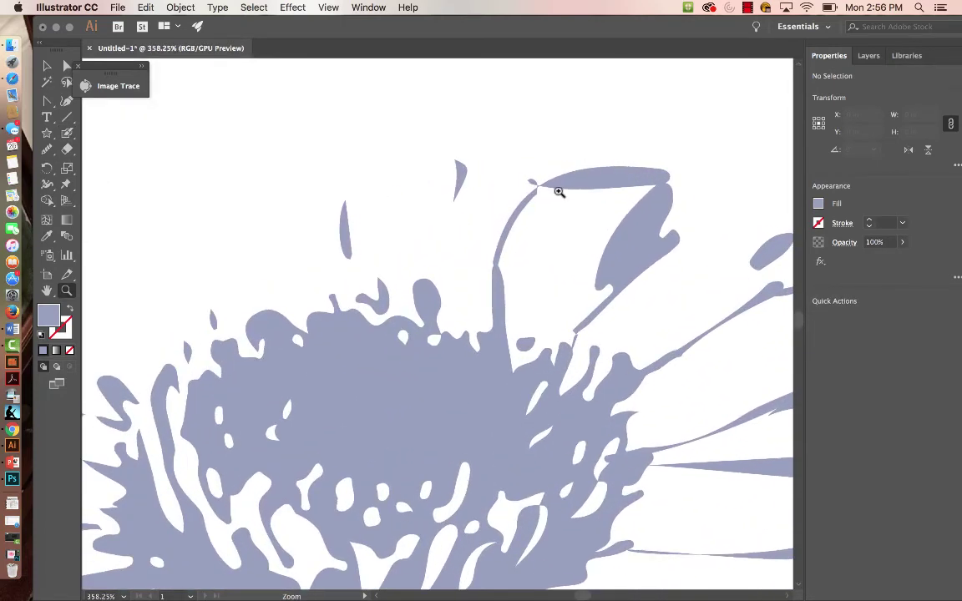
left_click(66, 131)
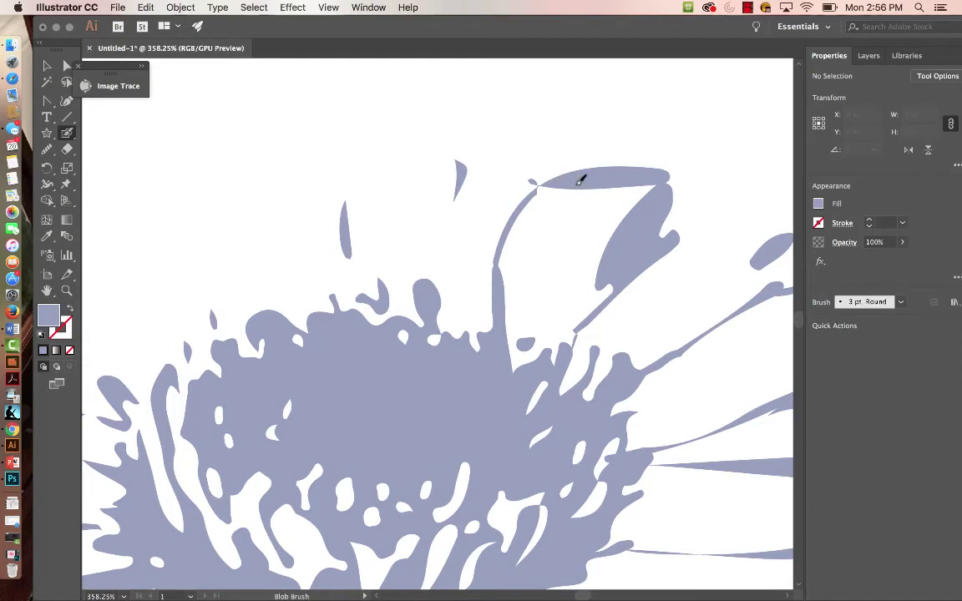
left_click_drag(518, 209, 511, 238)
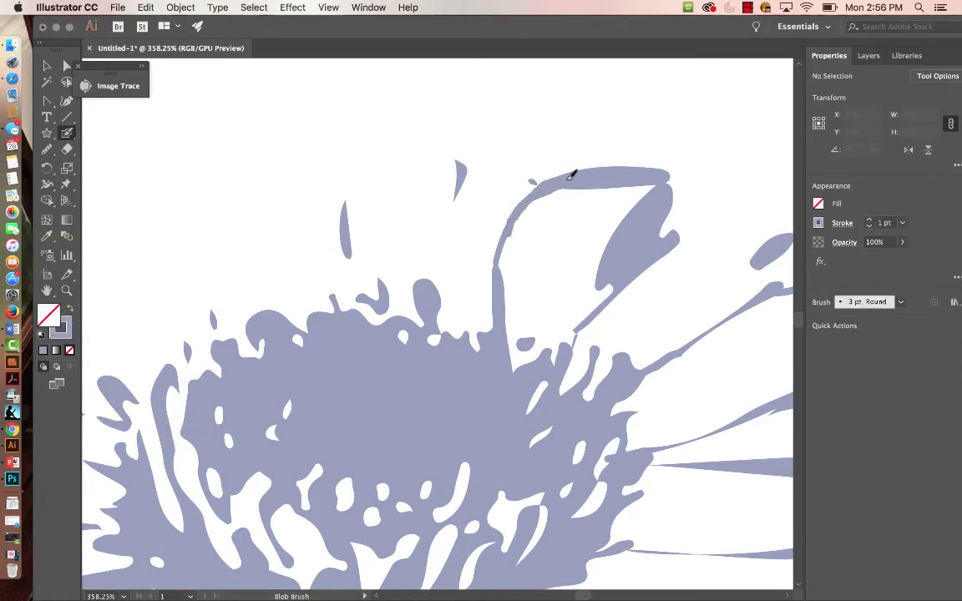
- Smooth the bumpy inner edge of the upper petal's left arm with repeated Smooth tool strokes
key("v")
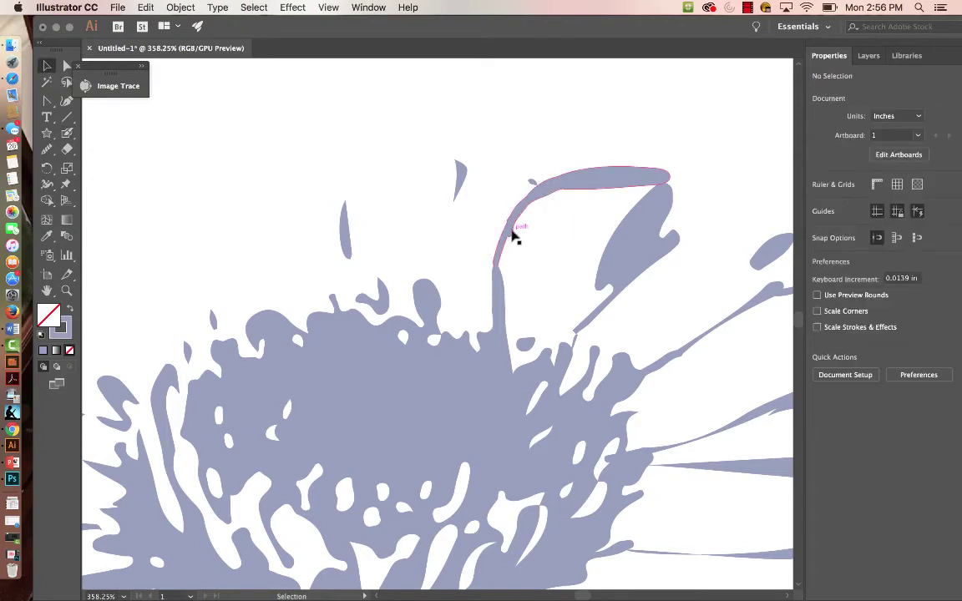
left_click(509, 232)
key("super+space")
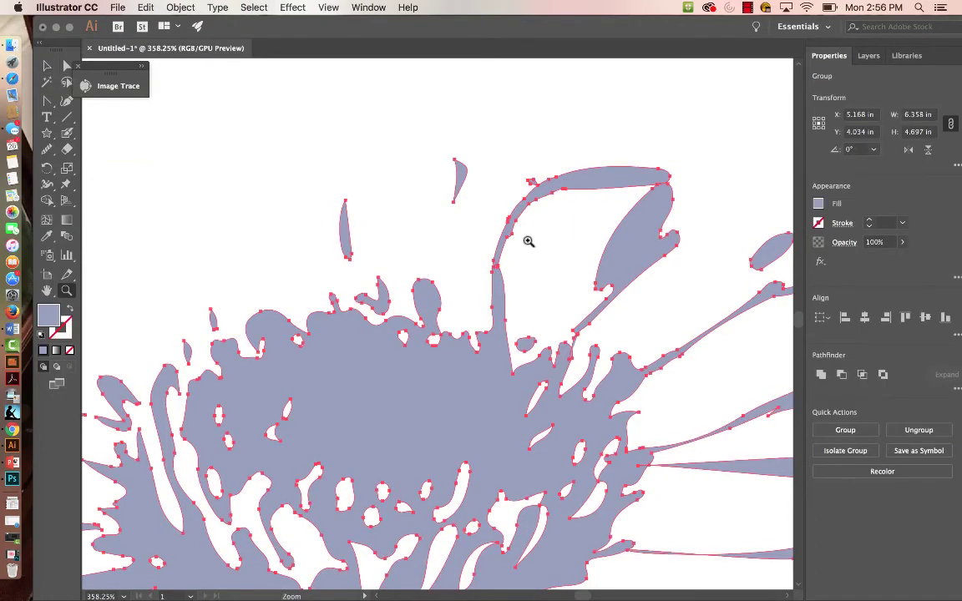
left_click_drag(528, 242, 597, 237)
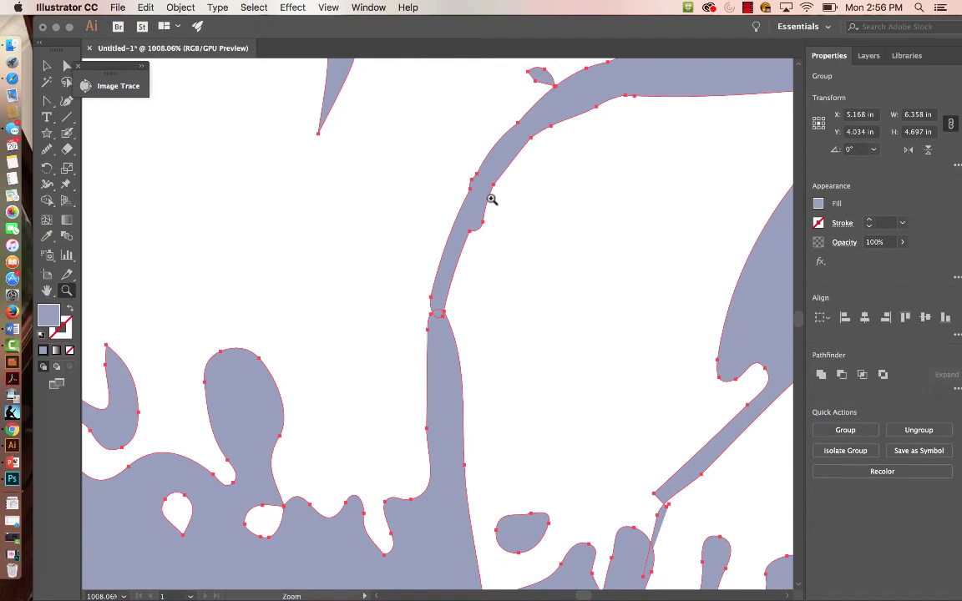
left_click(48, 149)
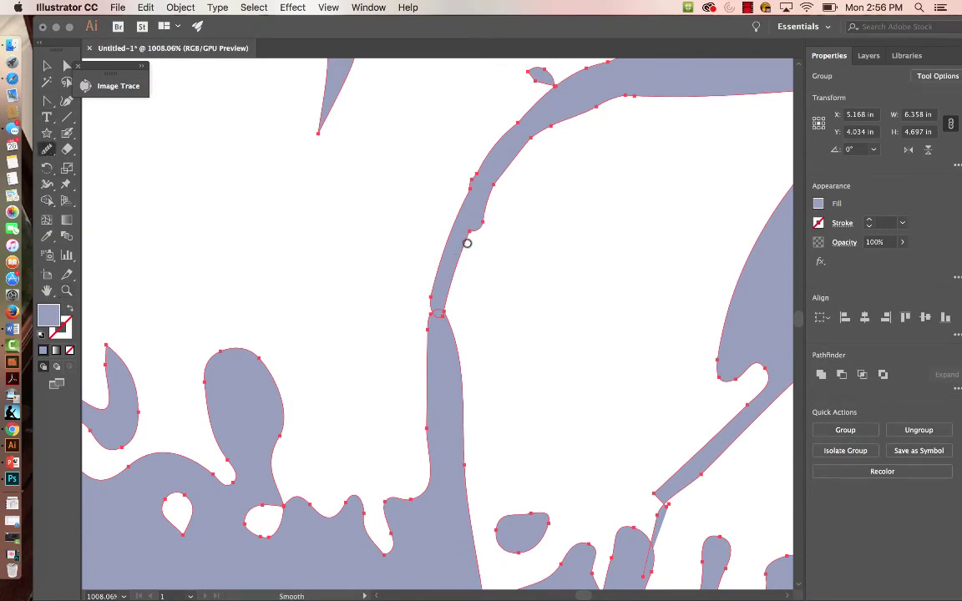
mouse_move(485, 206)
left_mouse_down()
mouse_move(475, 233)
mouse_move(492, 187)
mouse_move(456, 272)
left_mouse_up()
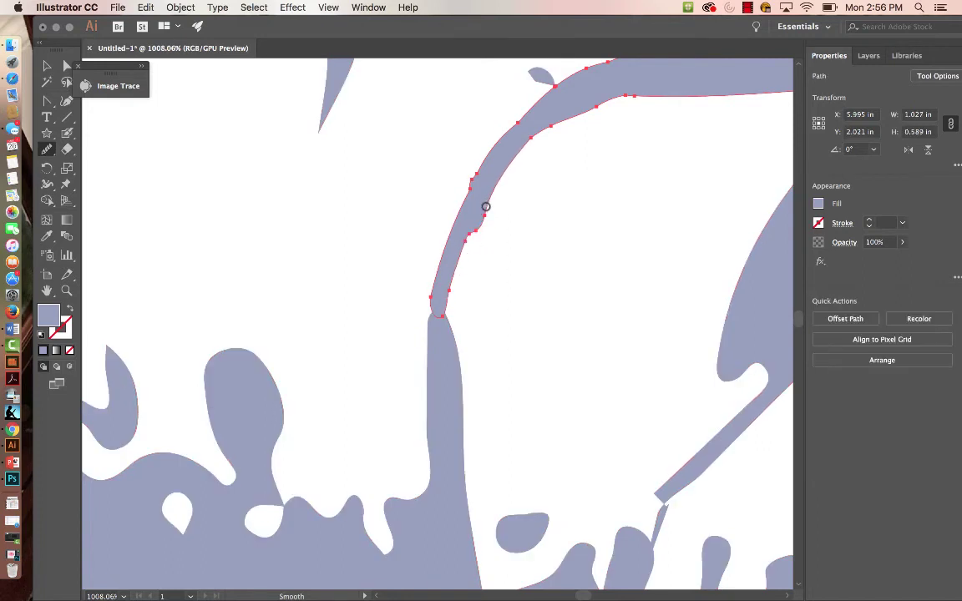
left_click_drag(484, 214, 467, 234)
left_click_drag(487, 199, 456, 286)
mouse_move(490, 194)
left_mouse_down()
mouse_move(485, 225)
mouse_move(451, 278)
left_mouse_up()
left_click_drag(486, 203, 394, 286)
- Pull the inner edge of the upper petal's left arm inward at its middle anchor with the Curvature tool
left_click(67, 100)
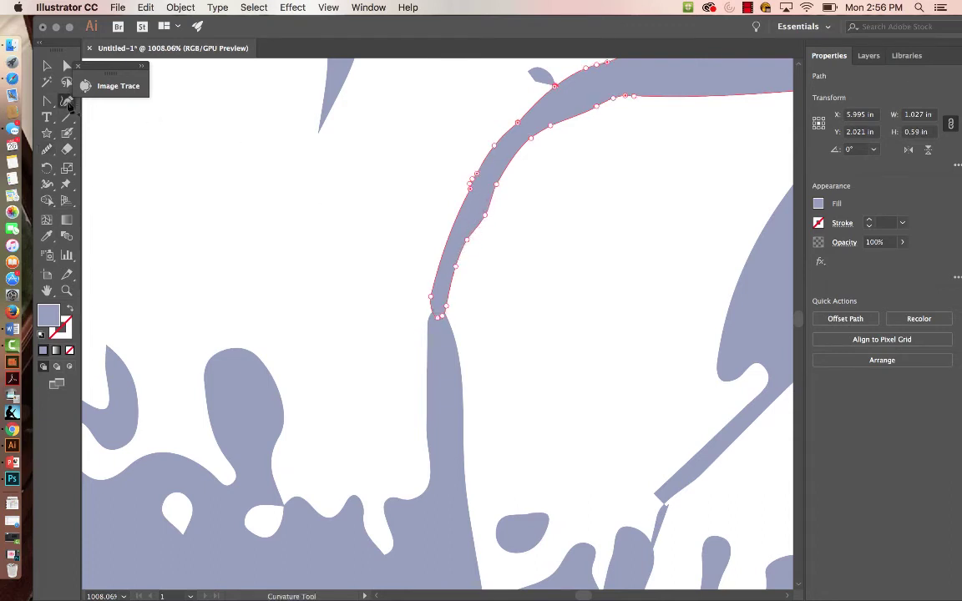
left_click(480, 207)
left_click_drag(480, 208, 475, 200)
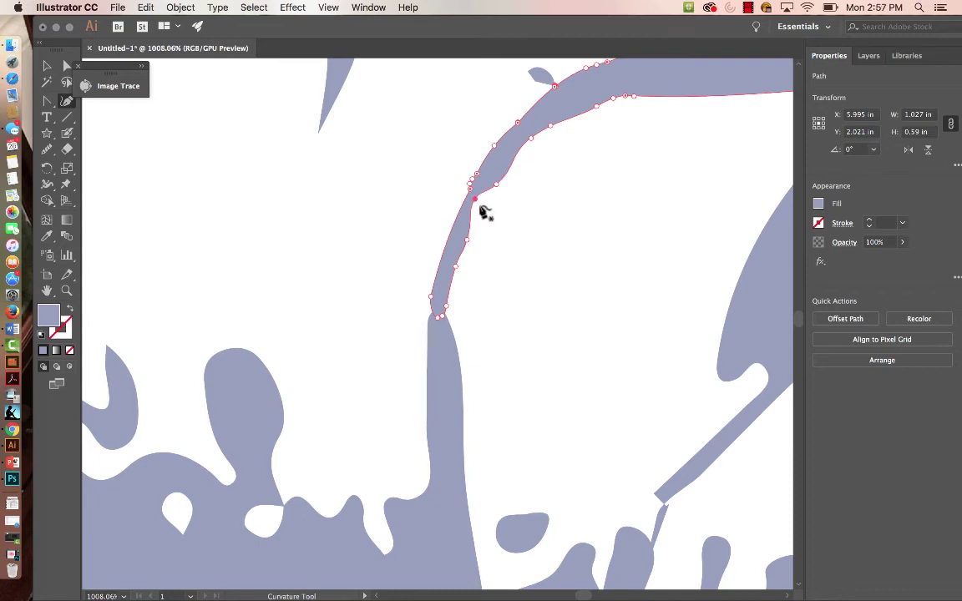
key("super+0")
key("v")
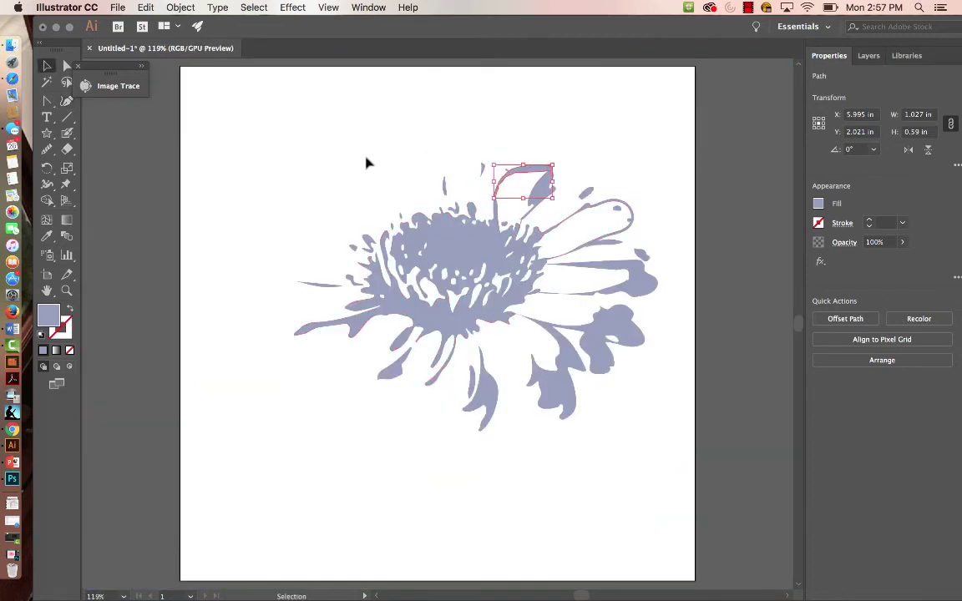
left_click(303, 148)
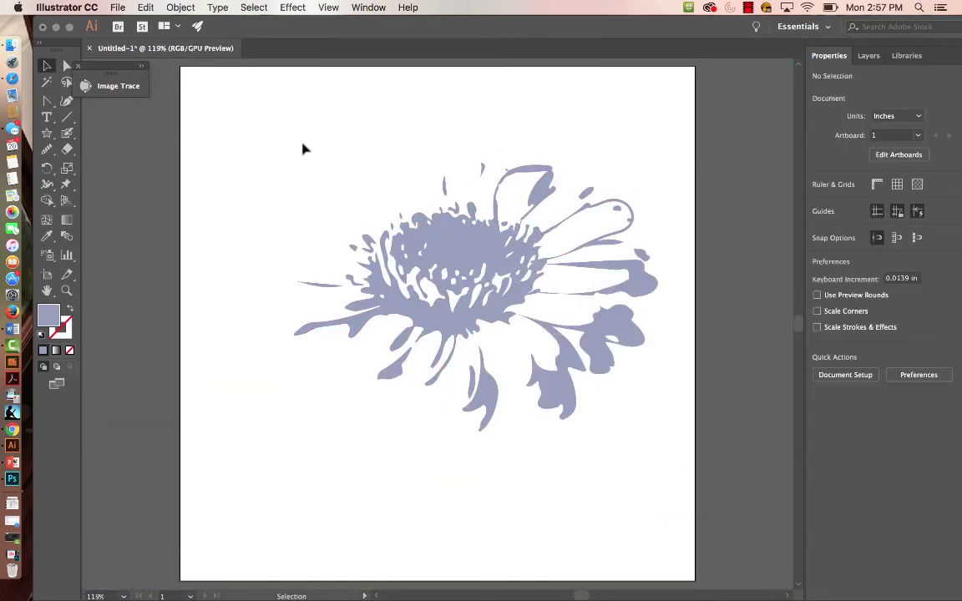
- Show the document's layers and place dahlia.jpg from the desktop onto the artboard over the traced flower
left_click(482, 278)
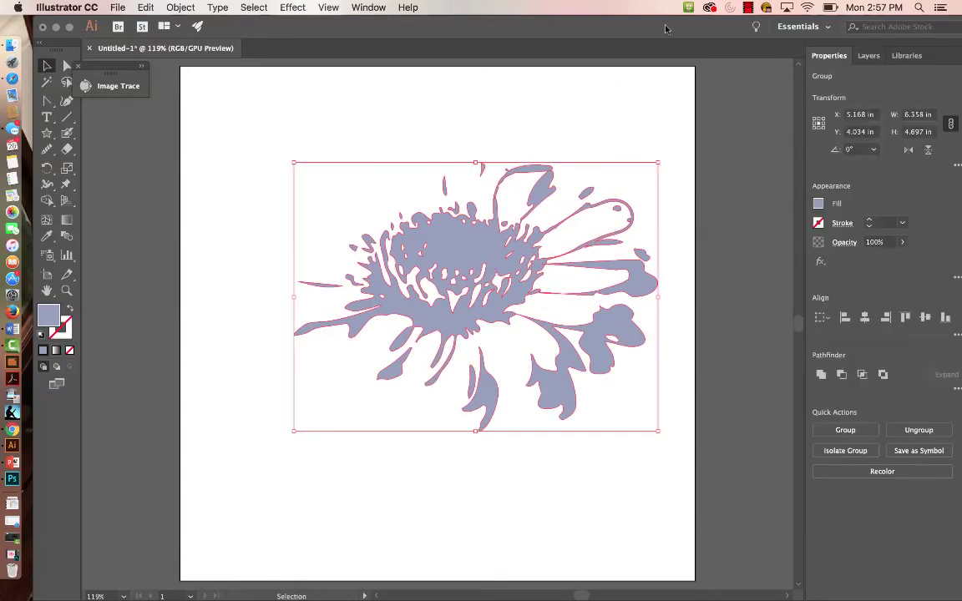
left_click_drag(666, 30, 640, 27)
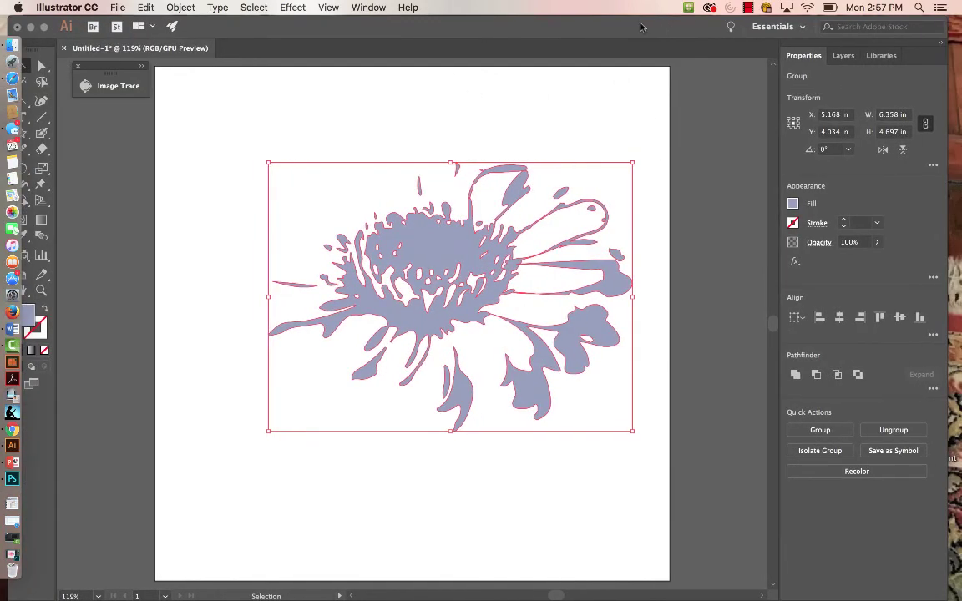
left_click(843, 55)
left_click(493, 484)
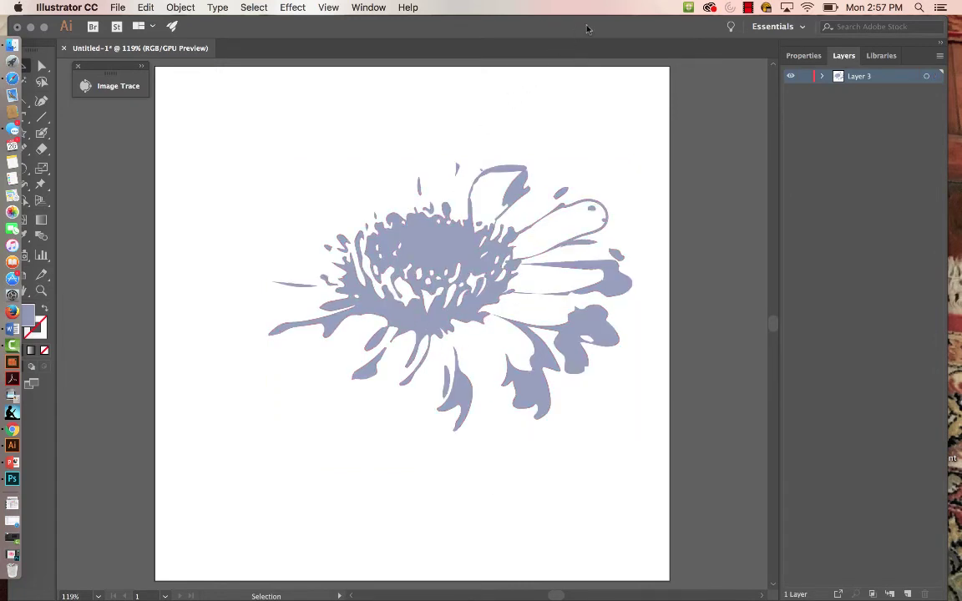
left_click_drag(587, 29, 508, 16)
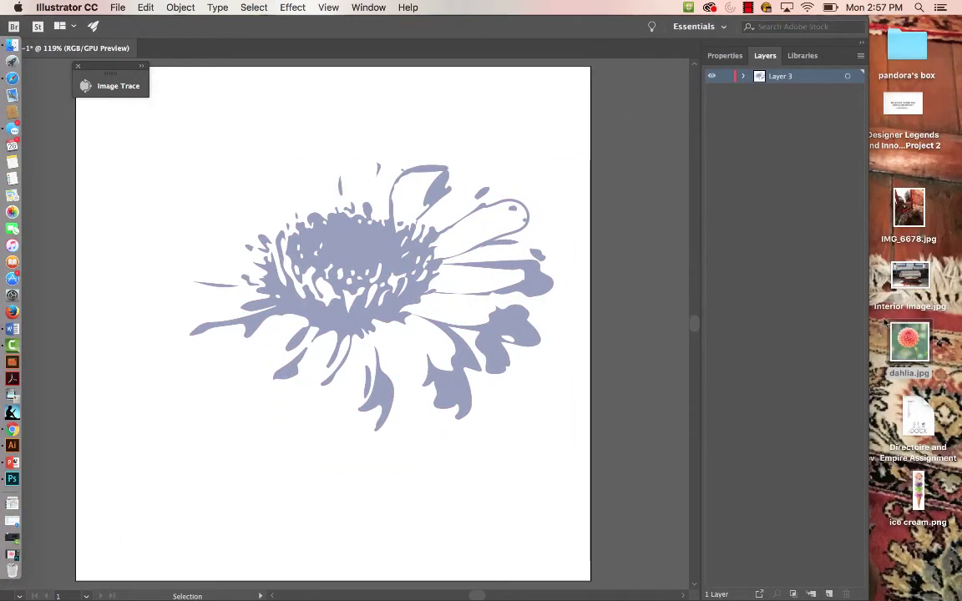
mouse_move(909, 343)
left_mouse_down()
mouse_move(407, 297)
mouse_move(365, 258)
mouse_move(375, 262)
left_mouse_up()
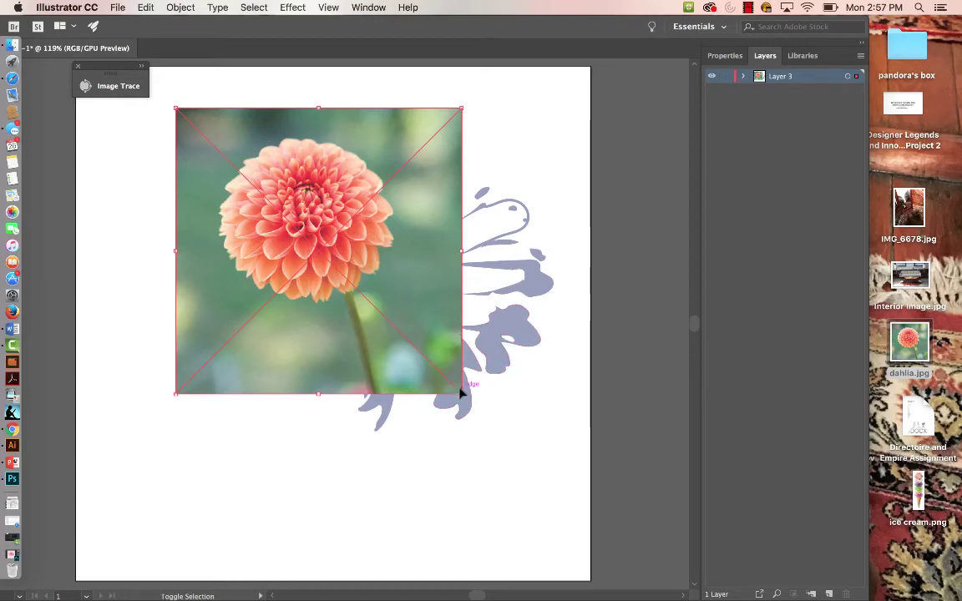
- Try resizing the dahlia photo without keeping its proportions, and undo the distortion
mouse_move(460, 394)
left_mouse_down()
mouse_move(285, 425)
mouse_move(440, 458)
left_mouse_up()
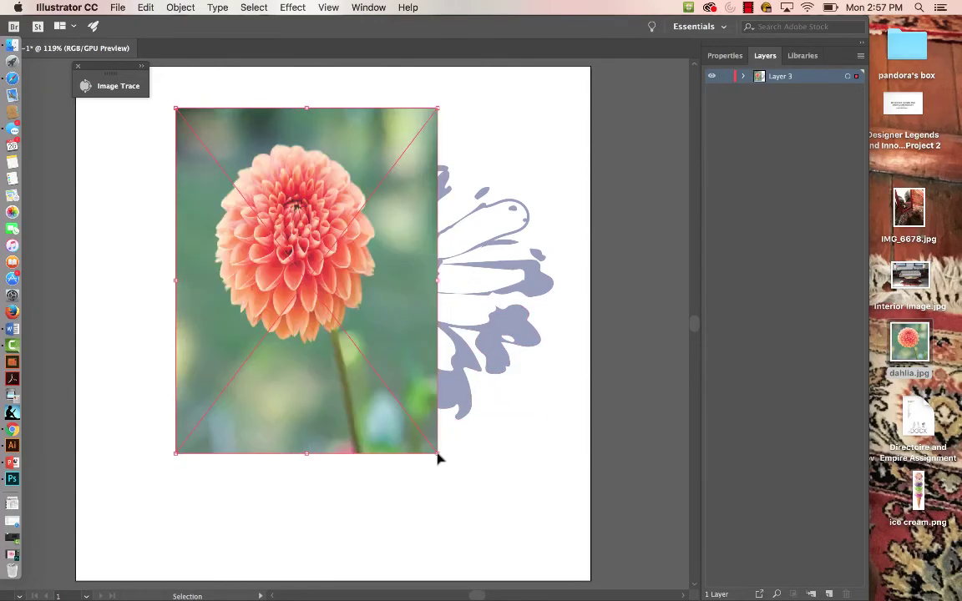
key("super+z")
key("super+z")
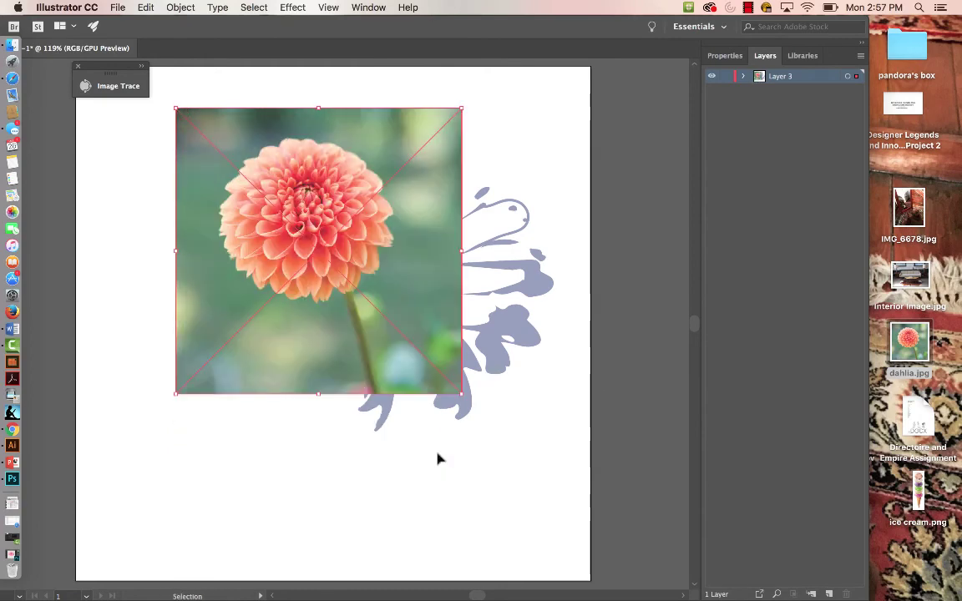
- Enlarge the dahlia photo proportionally to fill most of the artboard and adjust its position
left_click_drag(461, 393, 622, 515)
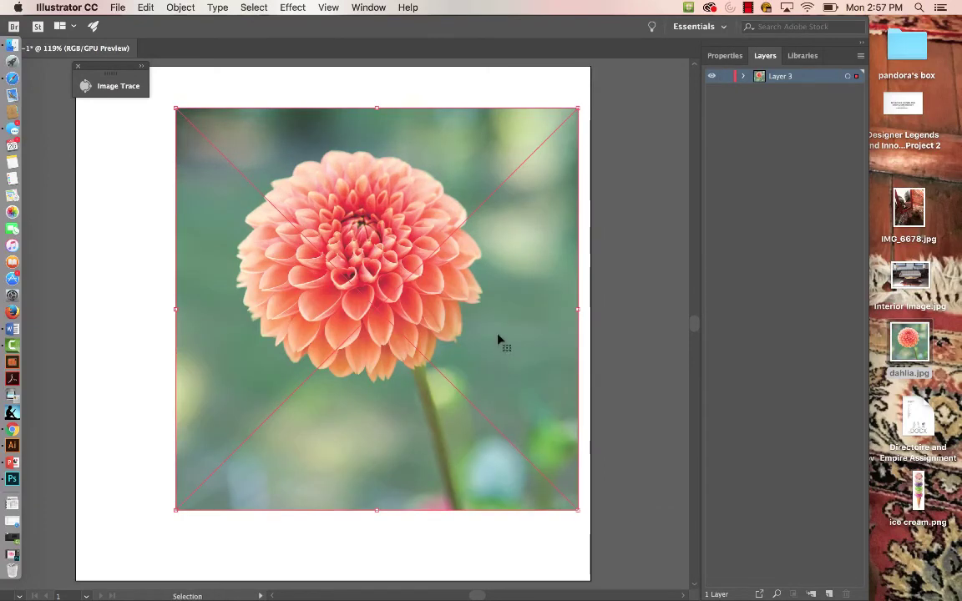
mouse_move(498, 340)
left_mouse_down()
mouse_move(500, 316)
mouse_move(495, 335)
left_mouse_up()
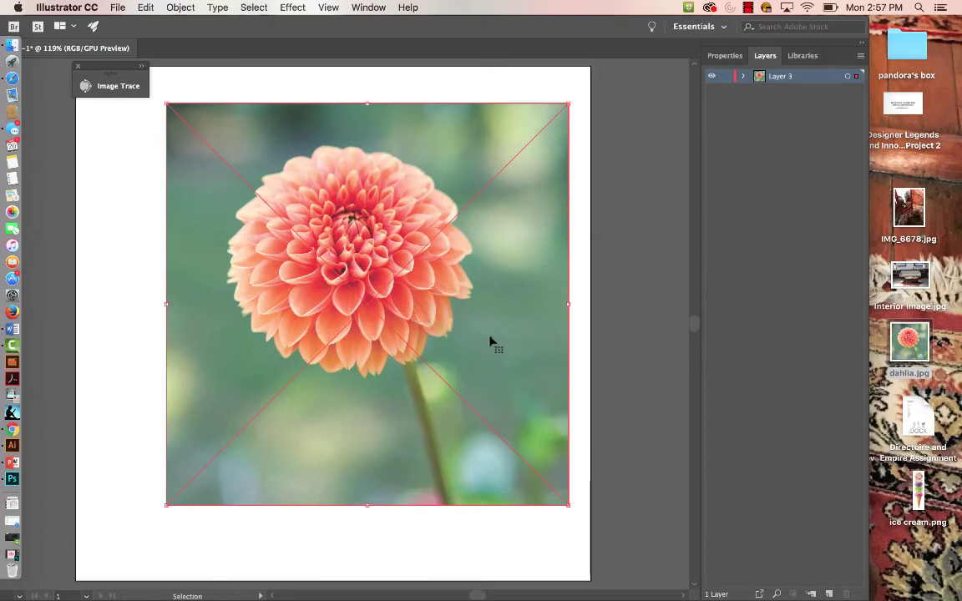
left_click_drag(491, 343, 490, 335)
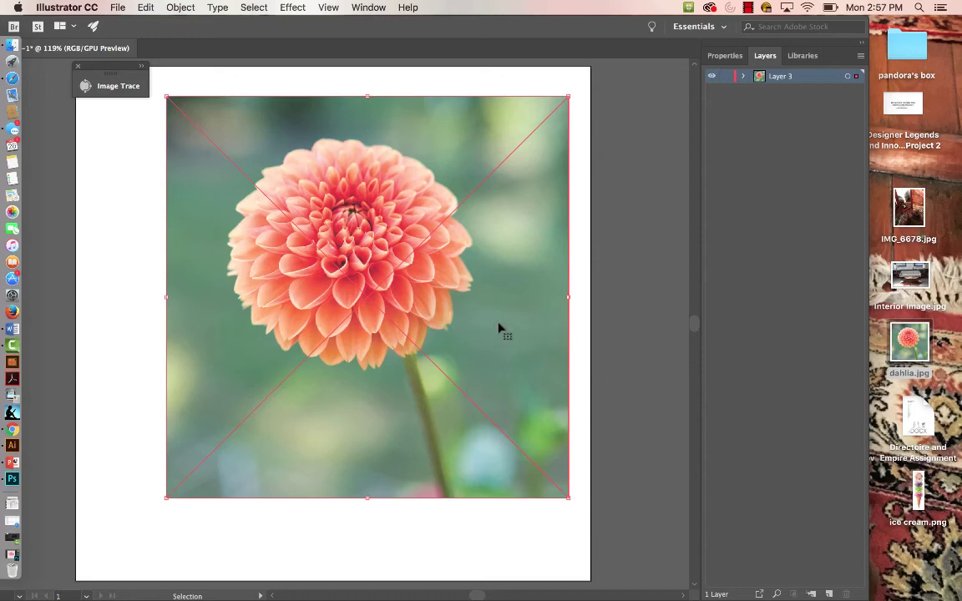
left_click_drag(504, 327, 506, 329)
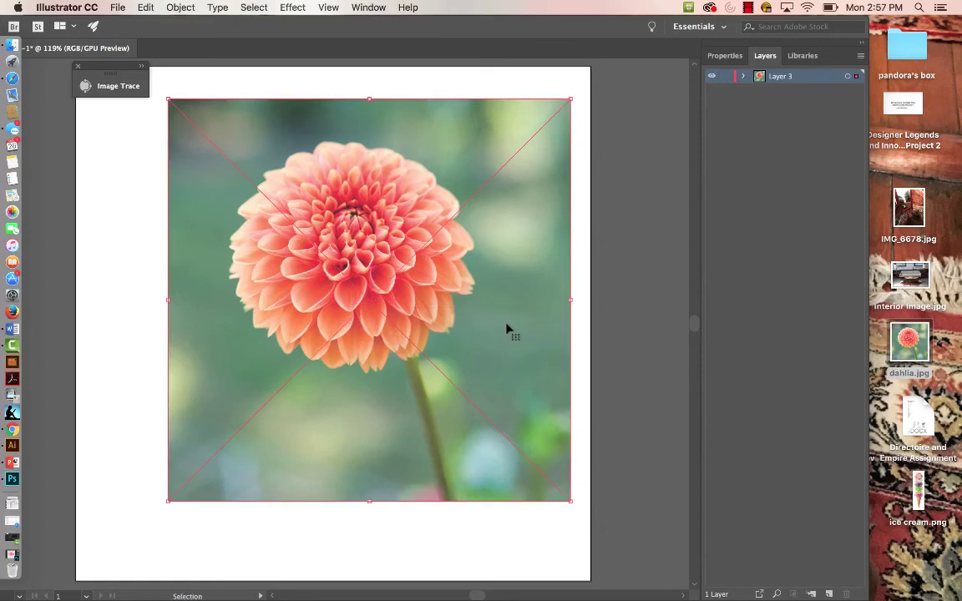
left_click(234, 540)
- Enlarge the application window so it fills the screen
double_click(125, 28)
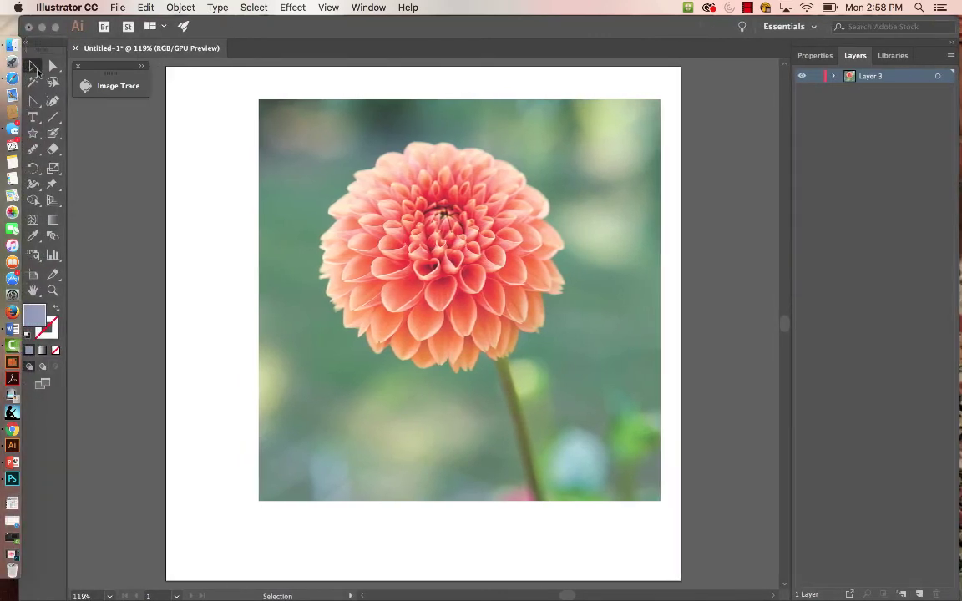
- Try to make a clipping mask from the traced flower and the dahlia photo lying in front of it
left_click_drag(202, 161, 615, 407)
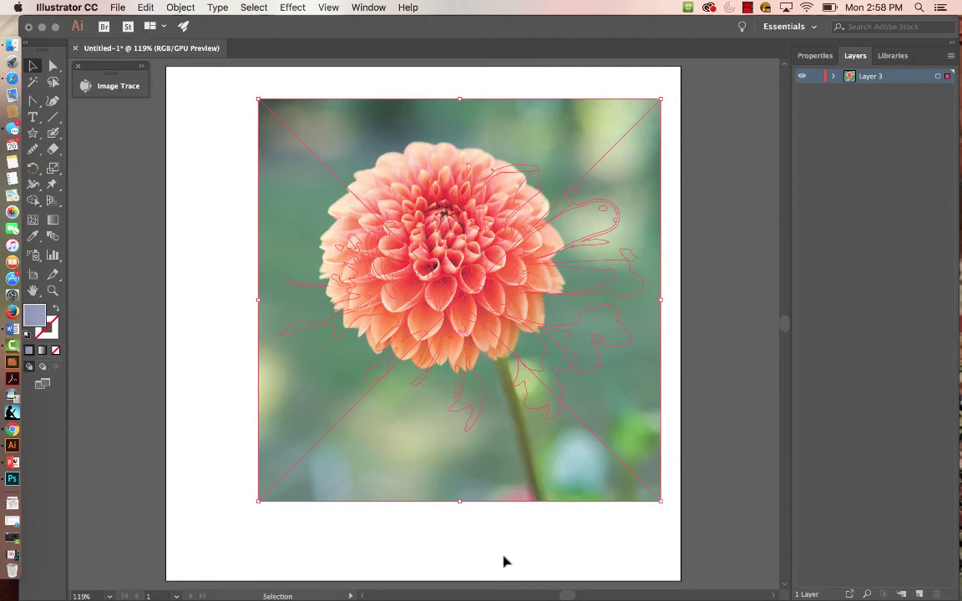
right_click(558, 533)
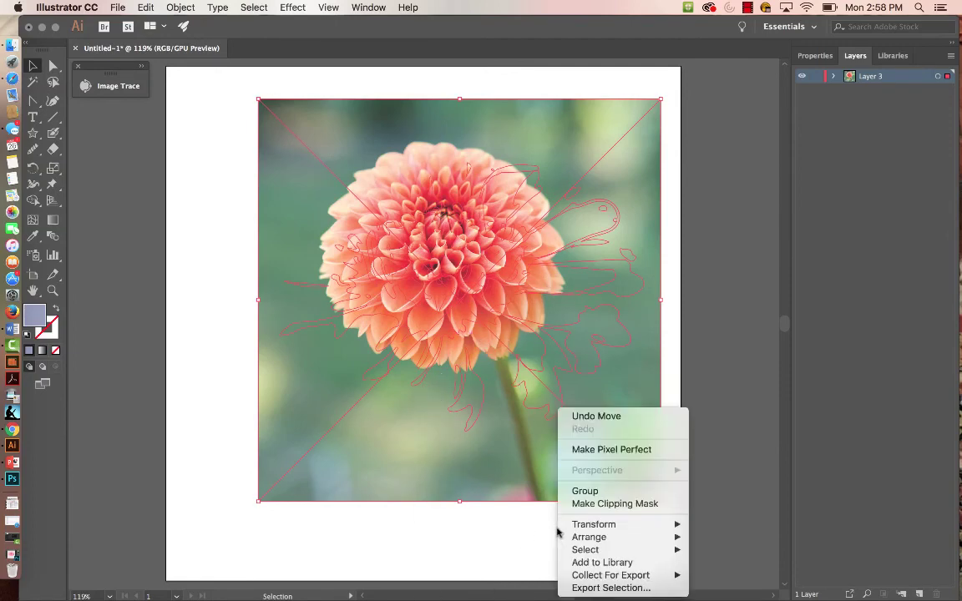
left_click(596, 504)
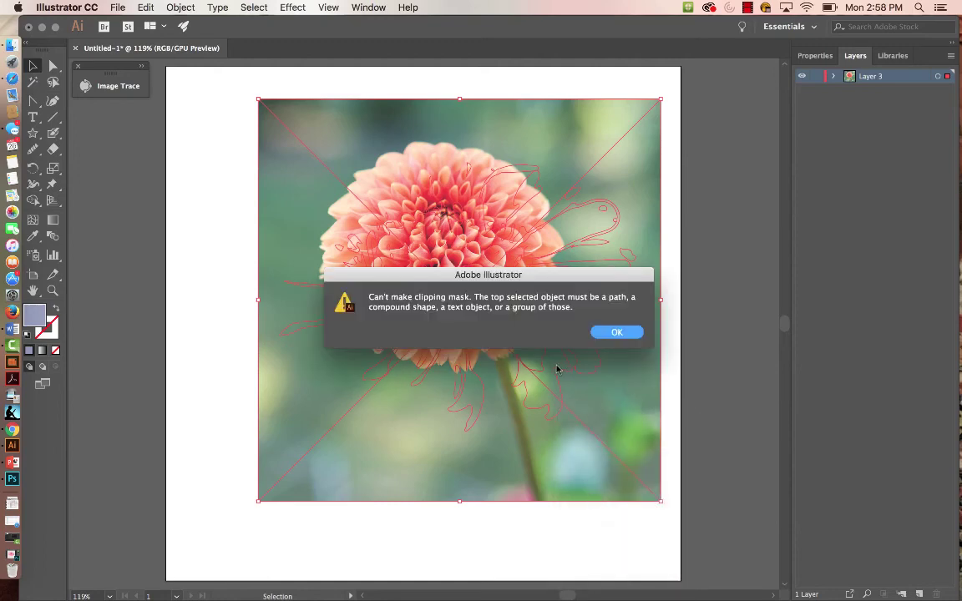
left_click(616, 331)
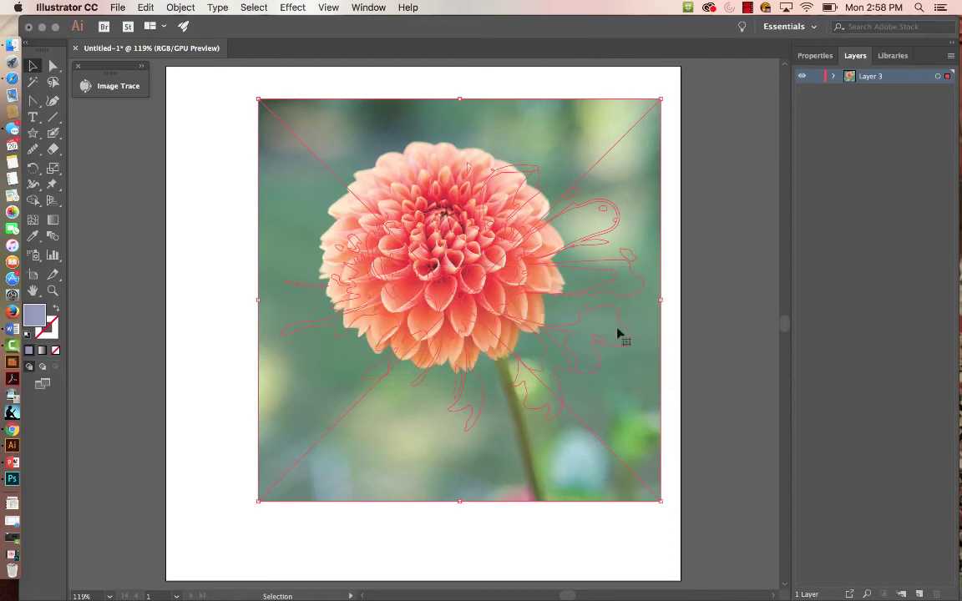
left_click(591, 543)
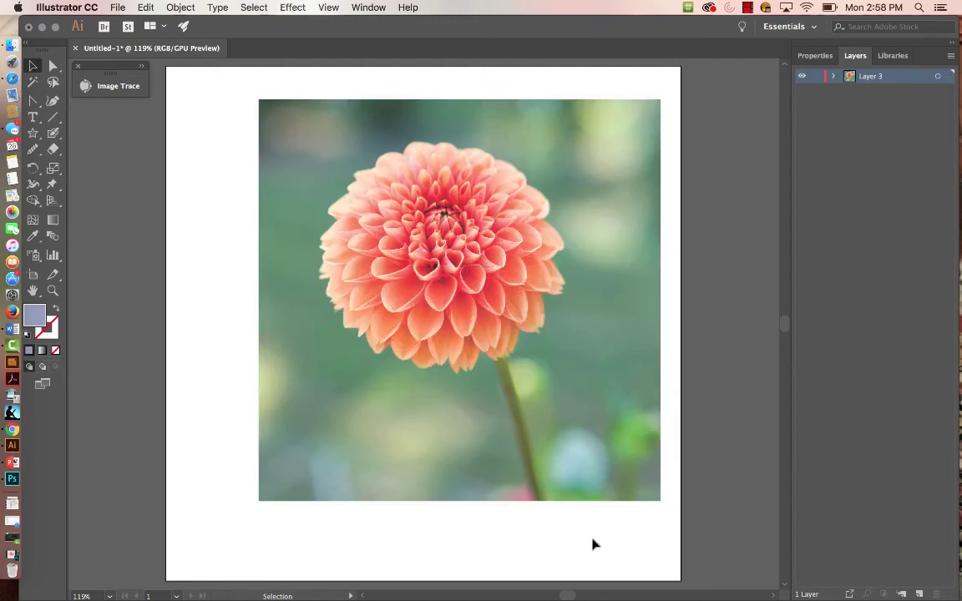
- Send the dahlia photo to the back, behind the traced flower
left_click(550, 415)
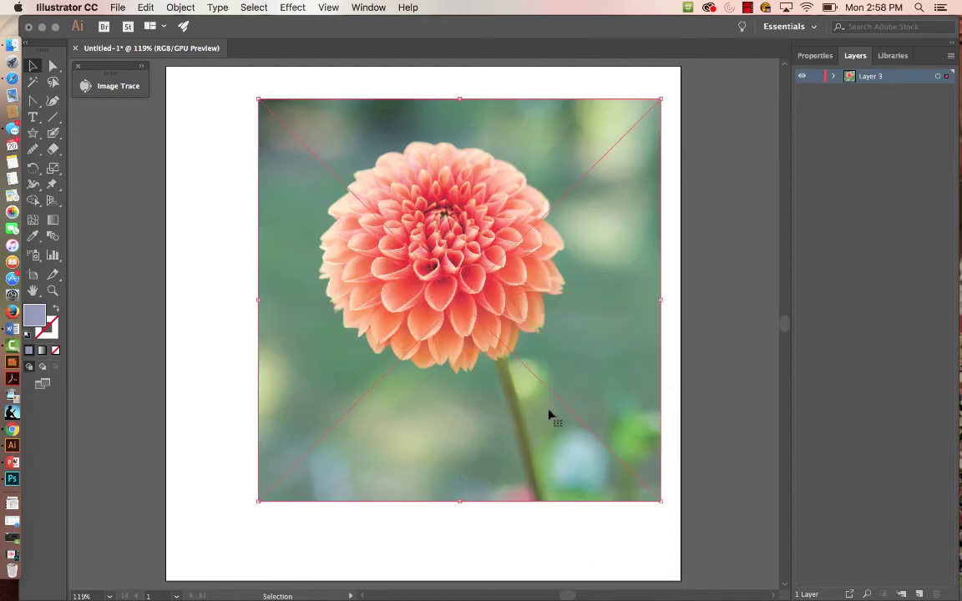
right_click(605, 286)
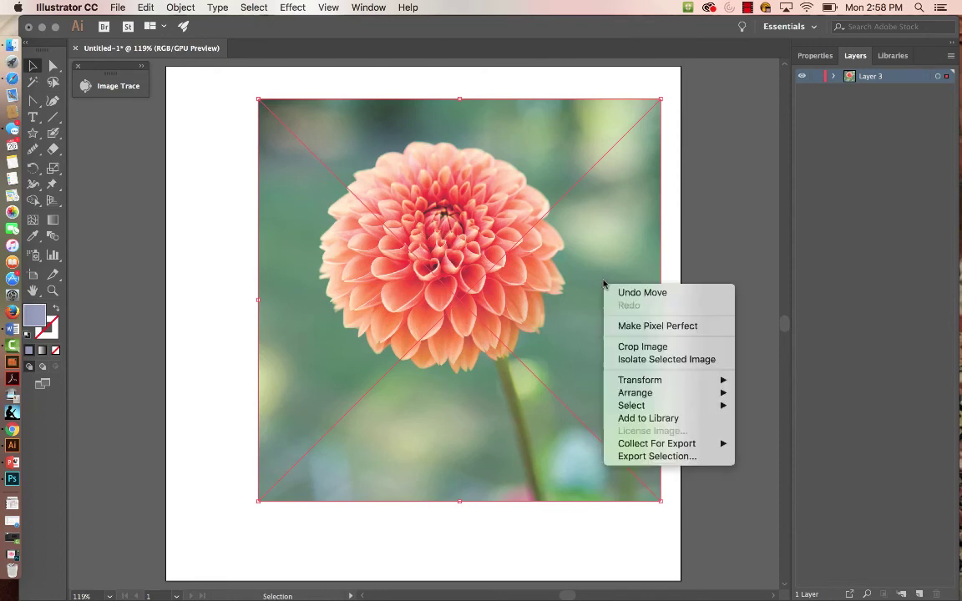
mouse_move(630, 395)
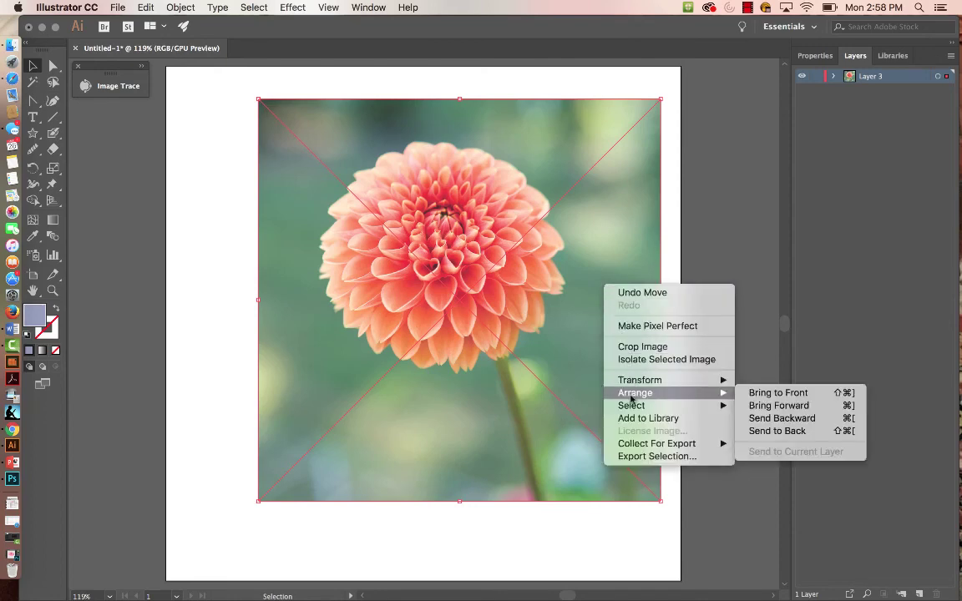
left_click(757, 430)
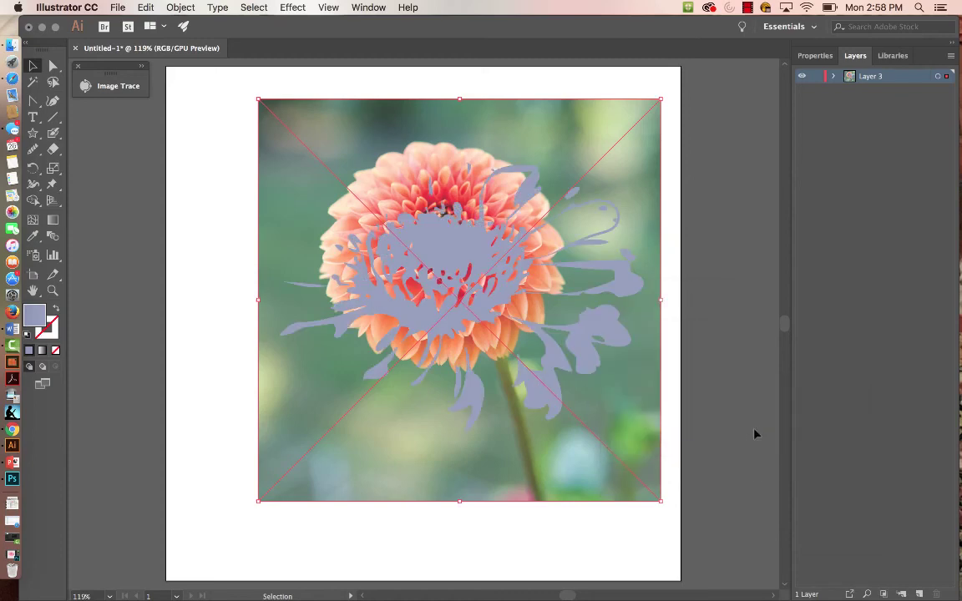
left_click(549, 528)
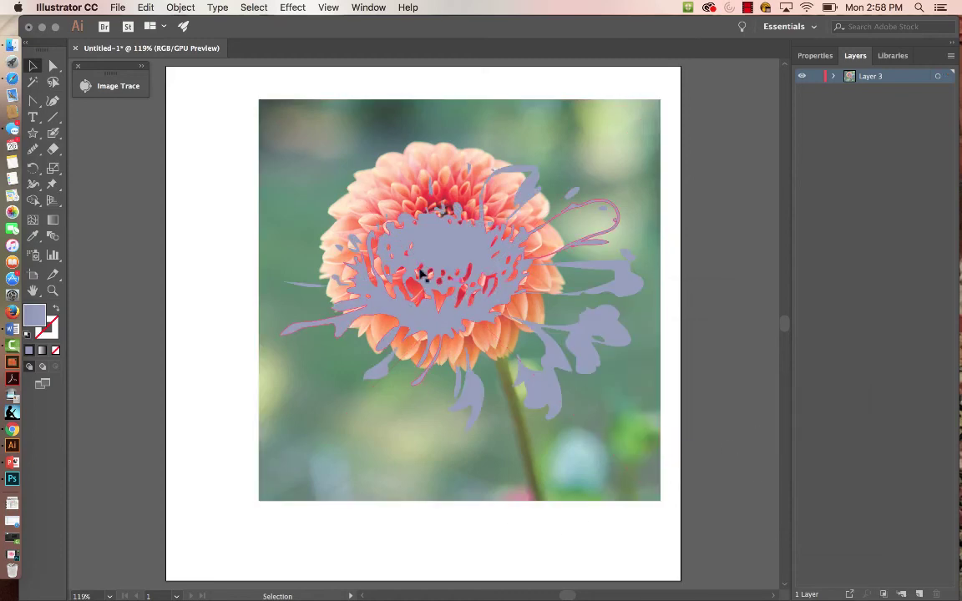
- Try to mask the dahlia photo with the grouped traced flower using a clipping mask, and undo it
left_click(448, 245)
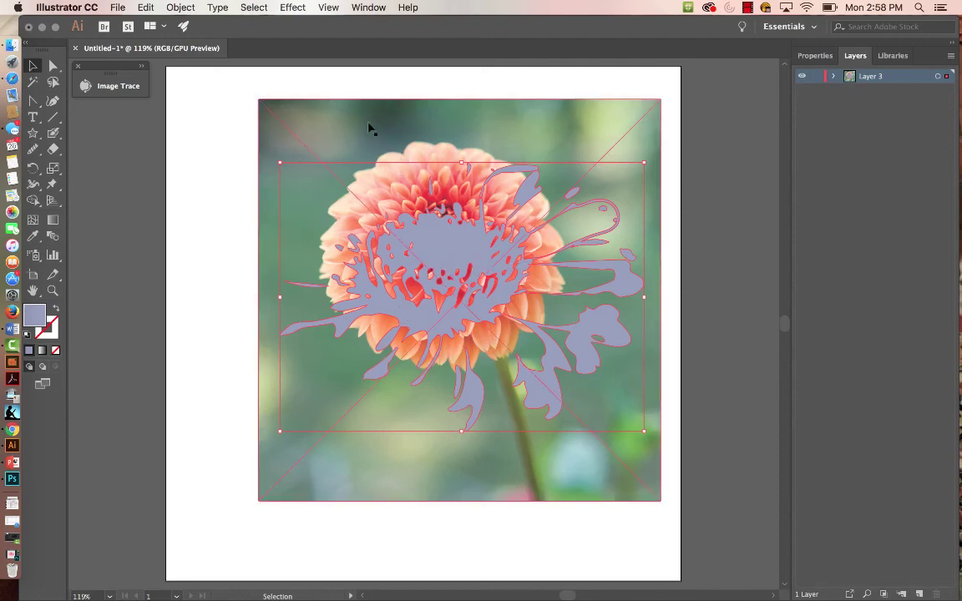
left_click(339, 127, "shift")
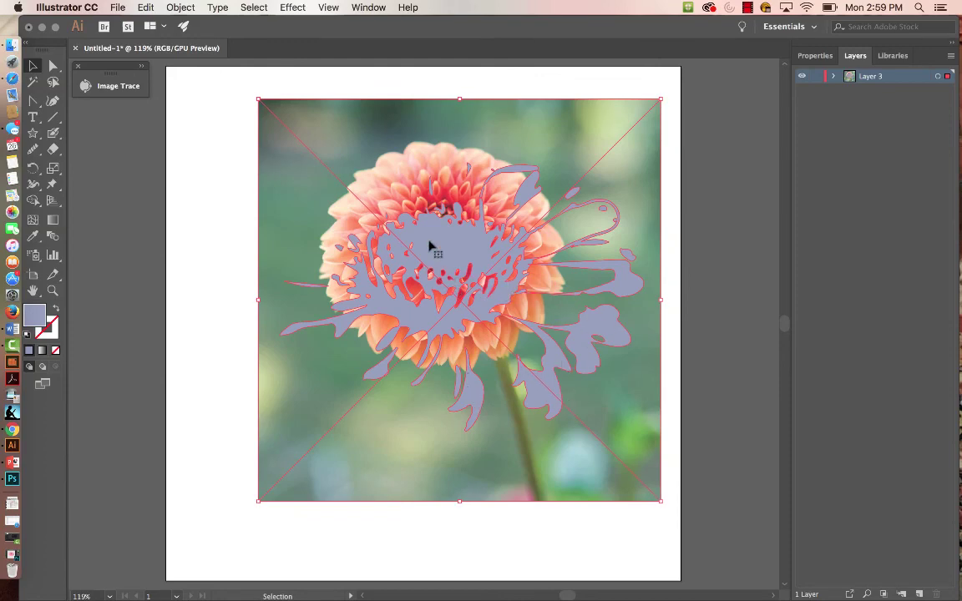
right_click(224, 223)
left_click(244, 321)
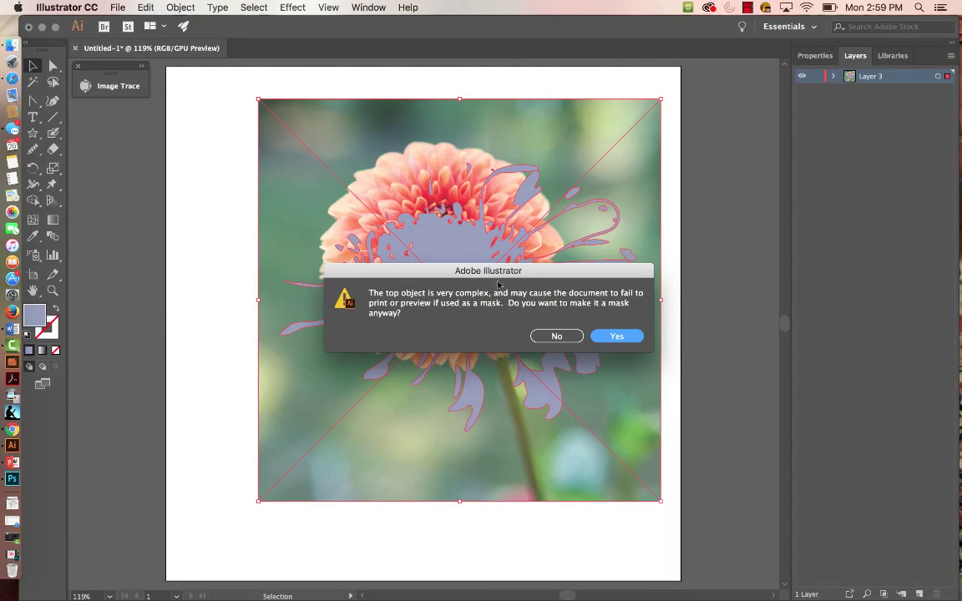
left_click(616, 337)
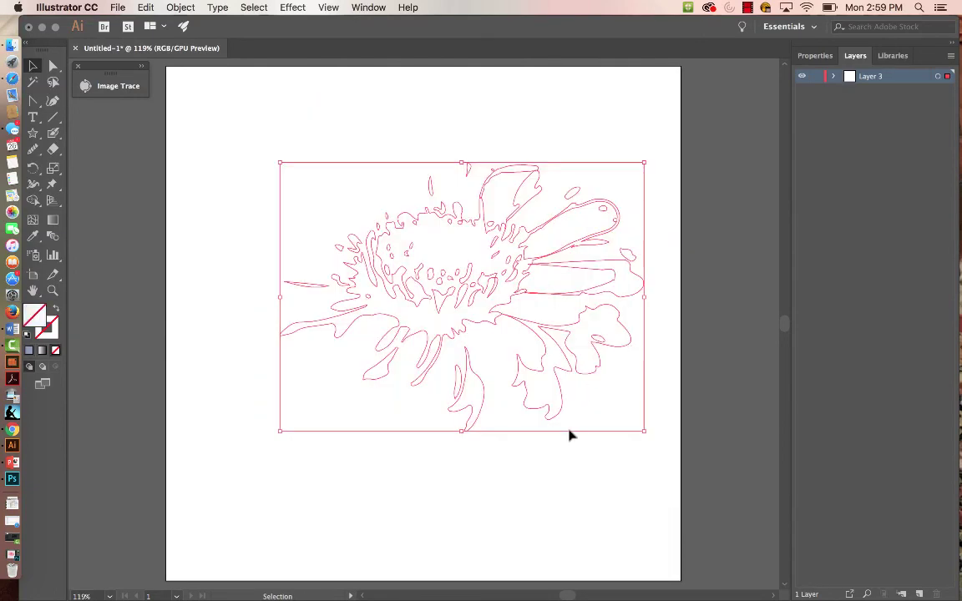
key("super+z")
left_click(551, 519)
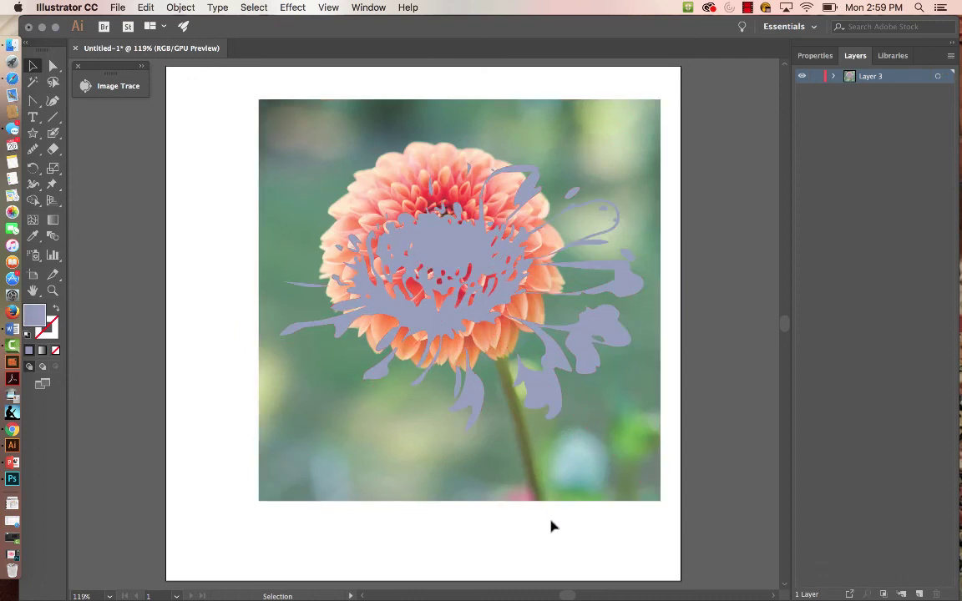
- Convert the grouped traced flower into a compound path
left_click(442, 244)
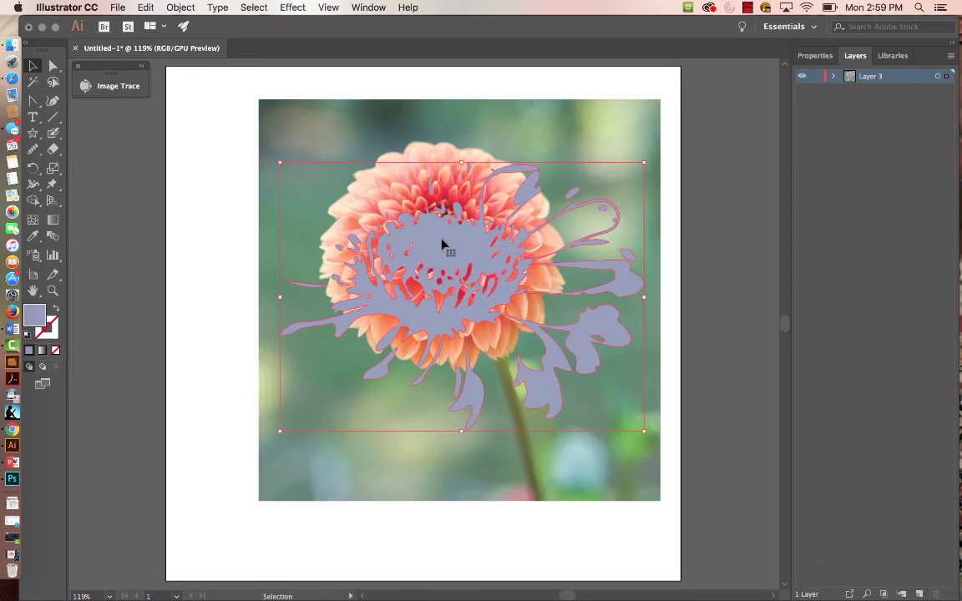
left_click(816, 56)
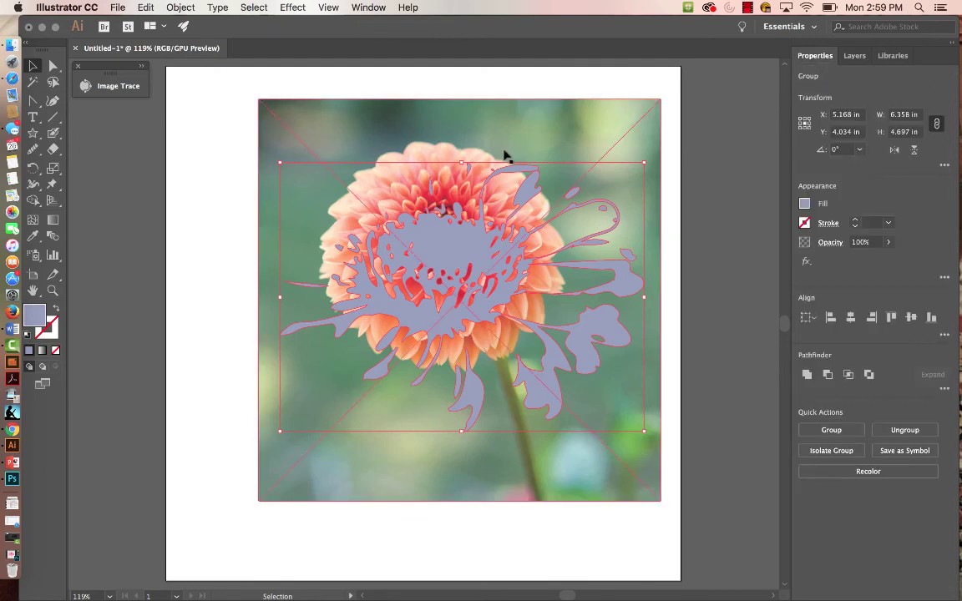
left_click(179, 8)
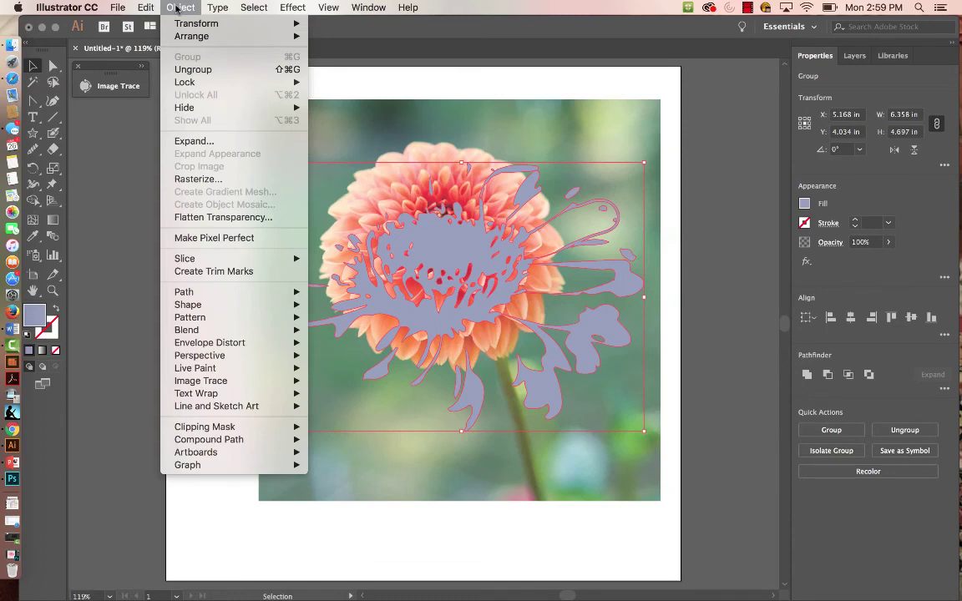
mouse_move(211, 443)
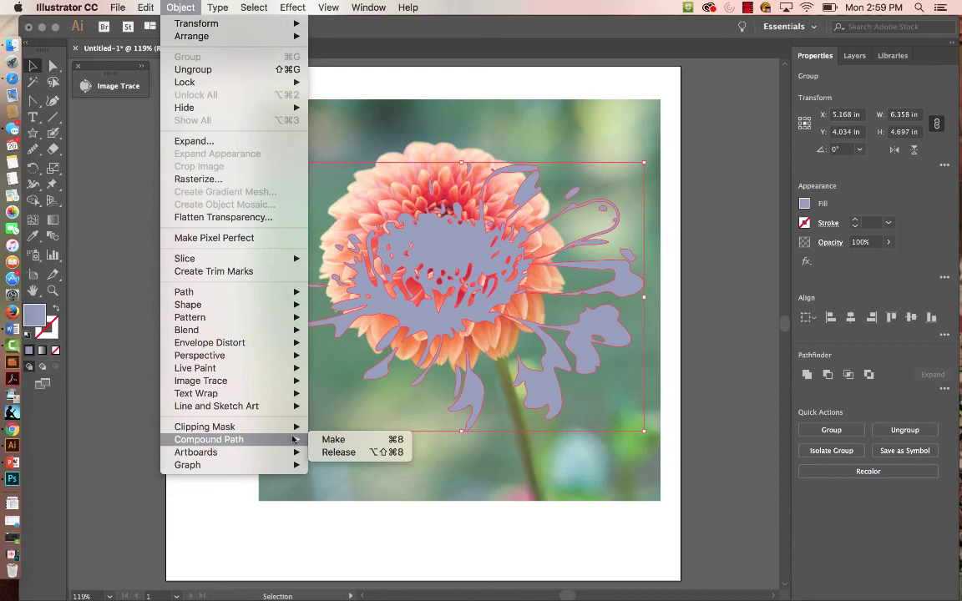
left_click(327, 441)
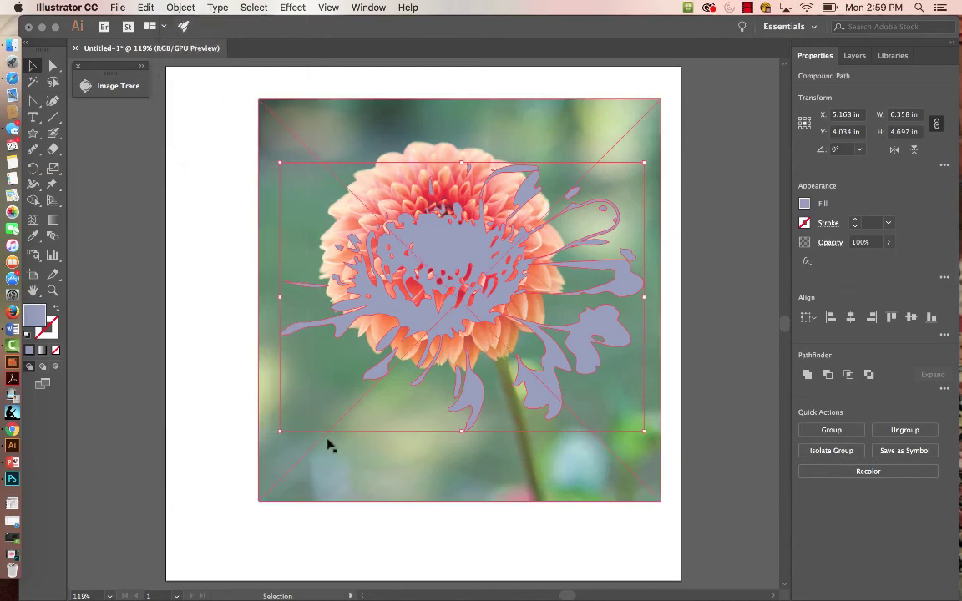
left_click(407, 545)
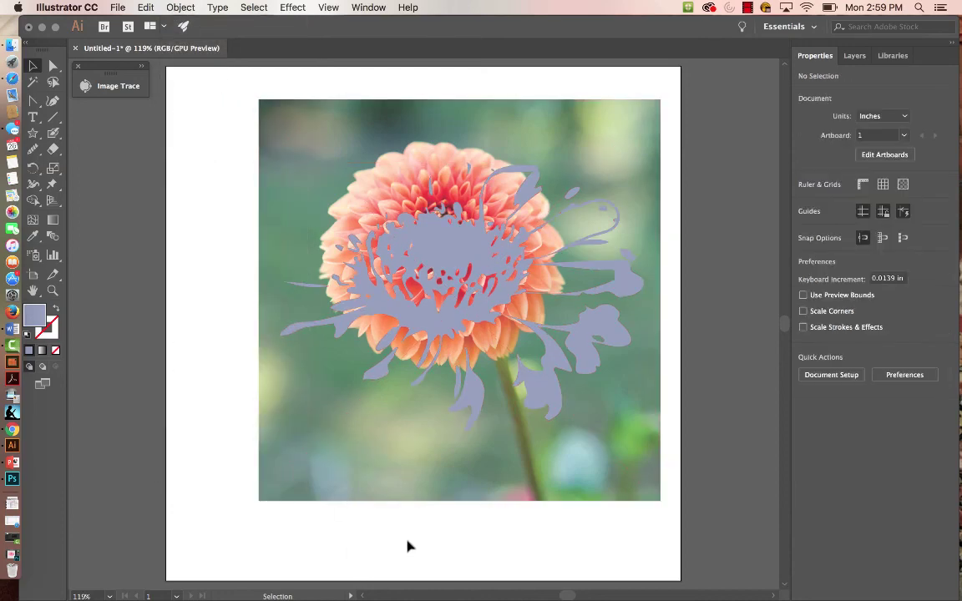
- Clip the dahlia photo with the compound-path flower using a clipping mask, and scale the clipped artwork down proportionally to about three quarters
left_click(436, 248)
left_click(337, 122, "shift")
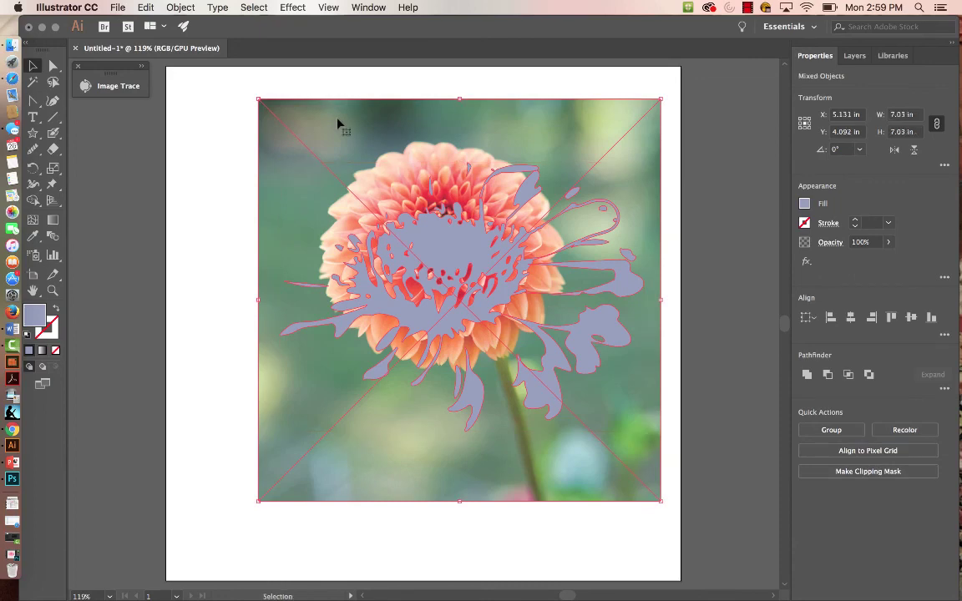
right_click(207, 158)
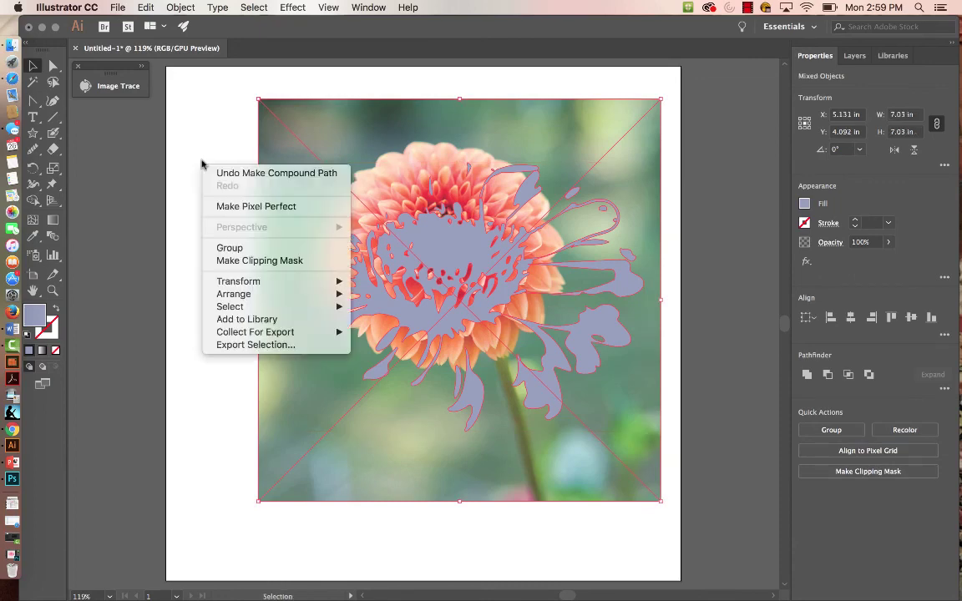
left_click(253, 261)
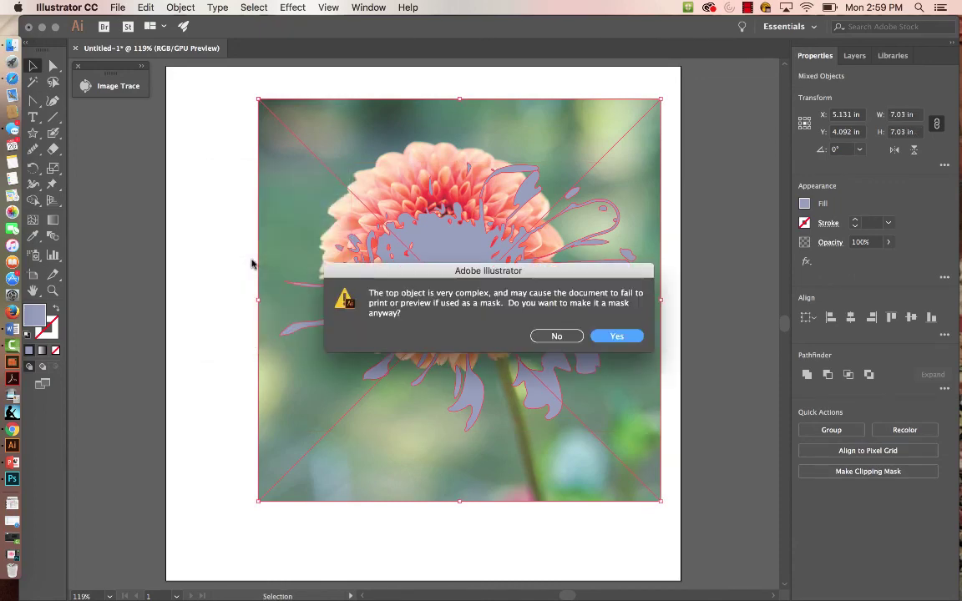
left_click(624, 337)
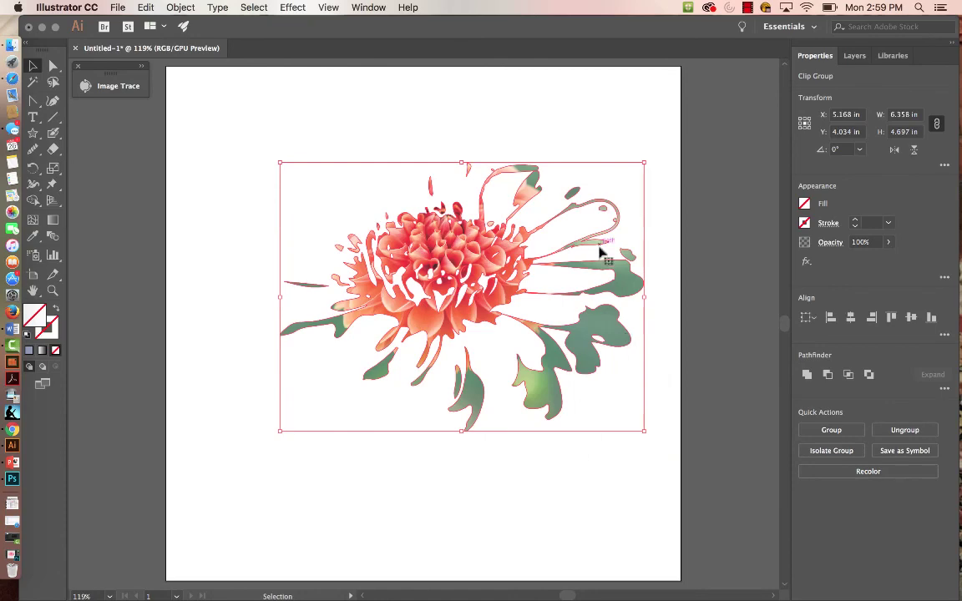
left_click_drag(643, 163, 553, 229)
left_click(498, 488)
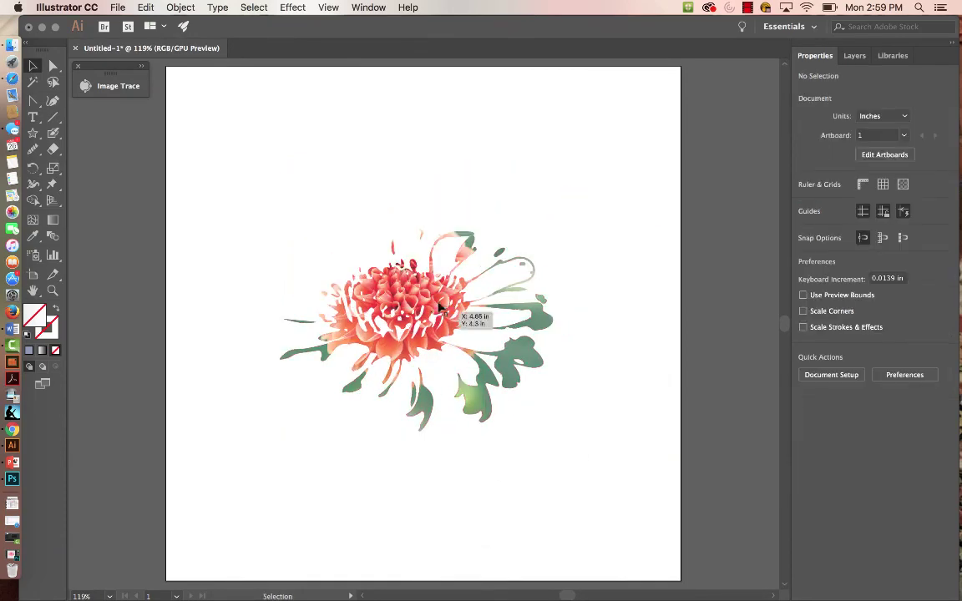